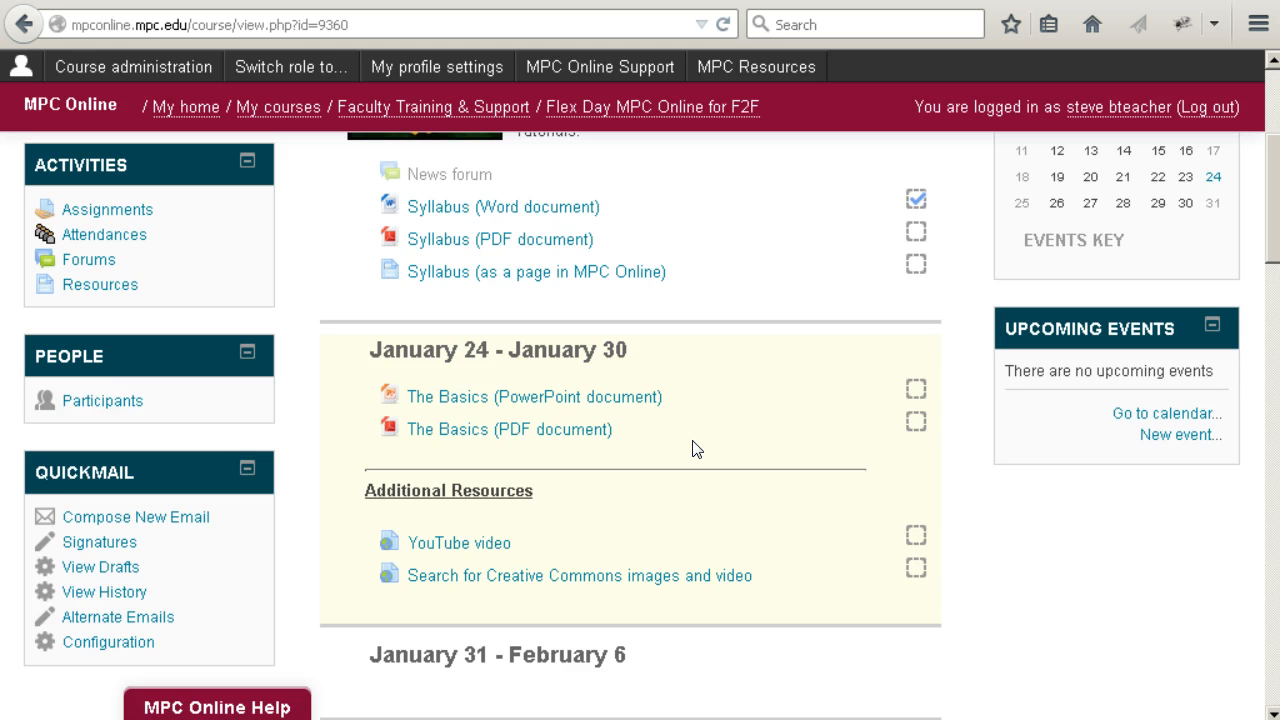
Open the Spring 2015 course "Flex Day: MPC Online for Face to Face" from the enrolled courses
scroll(697, 442, "up", 3)
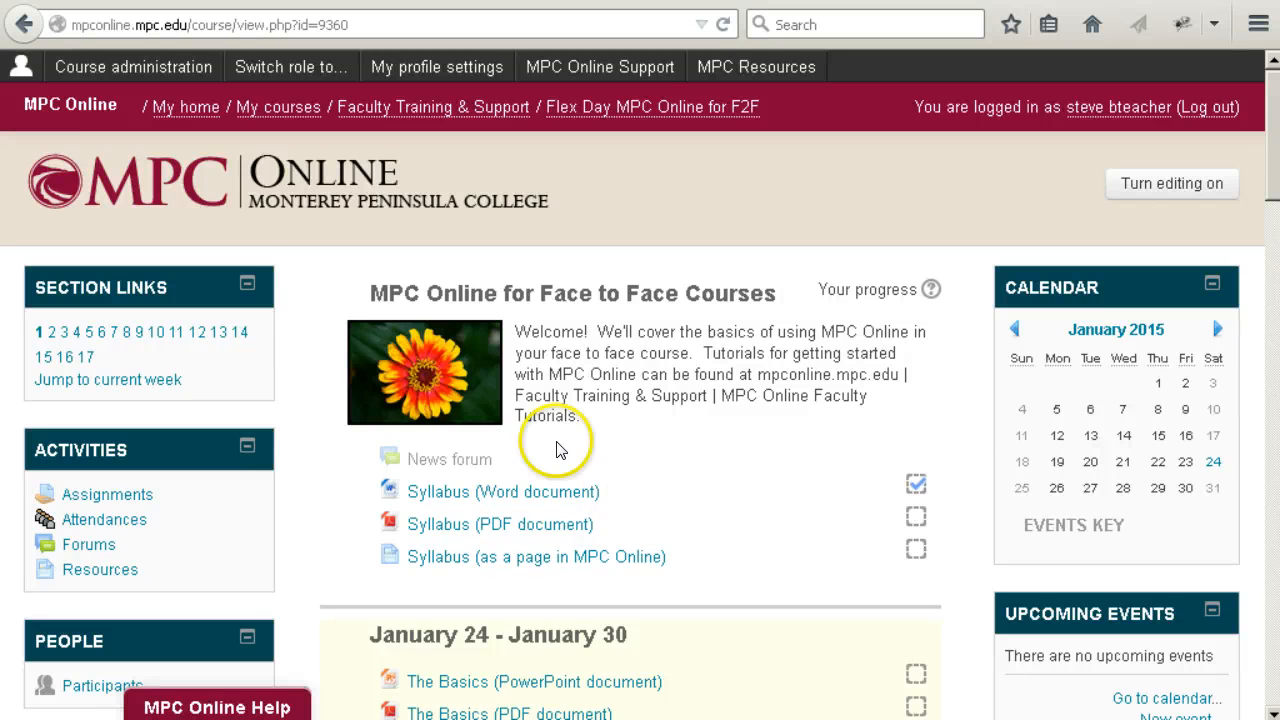
left_click(22, 70)
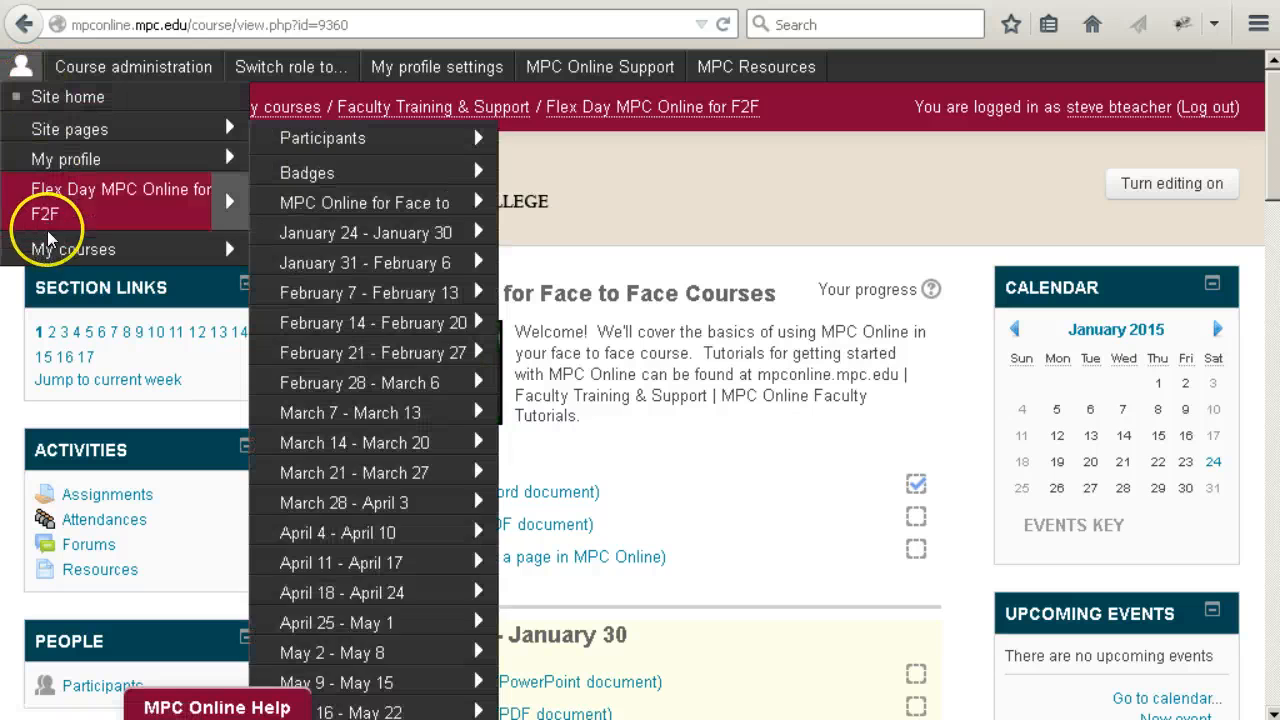
mouse_move(48, 250)
mouse_move(429, 250)
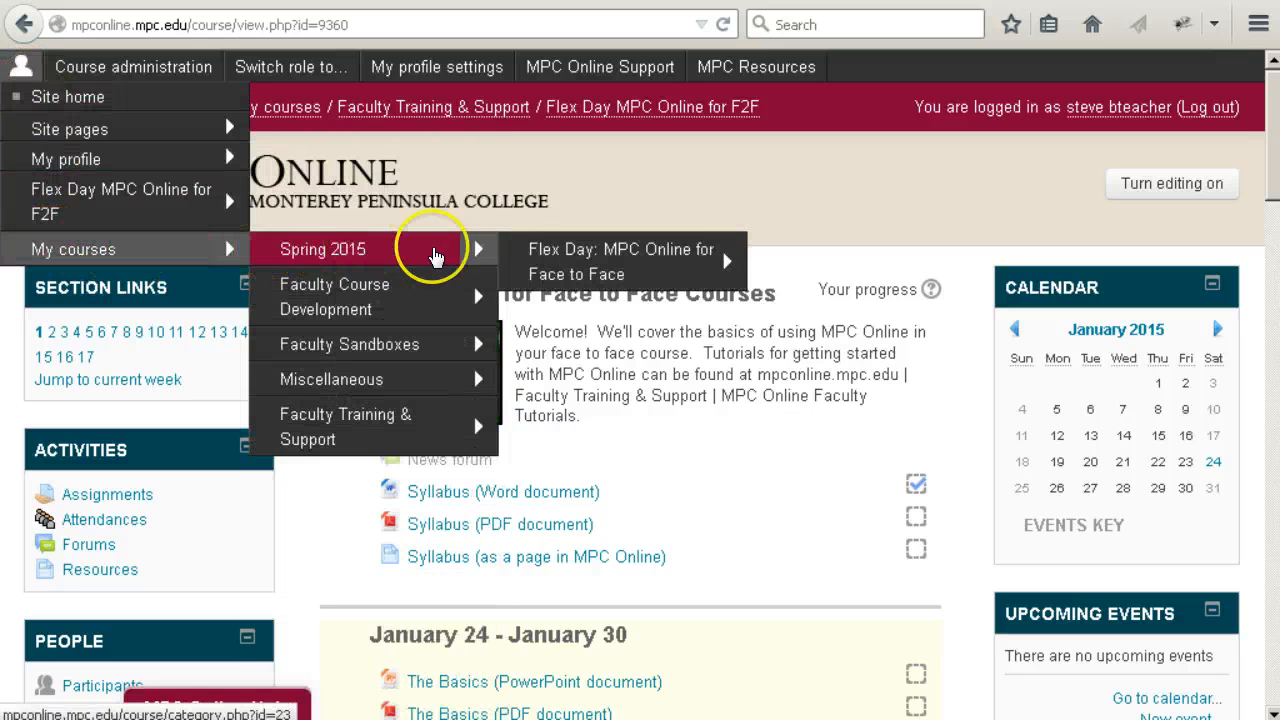
left_click(603, 255)
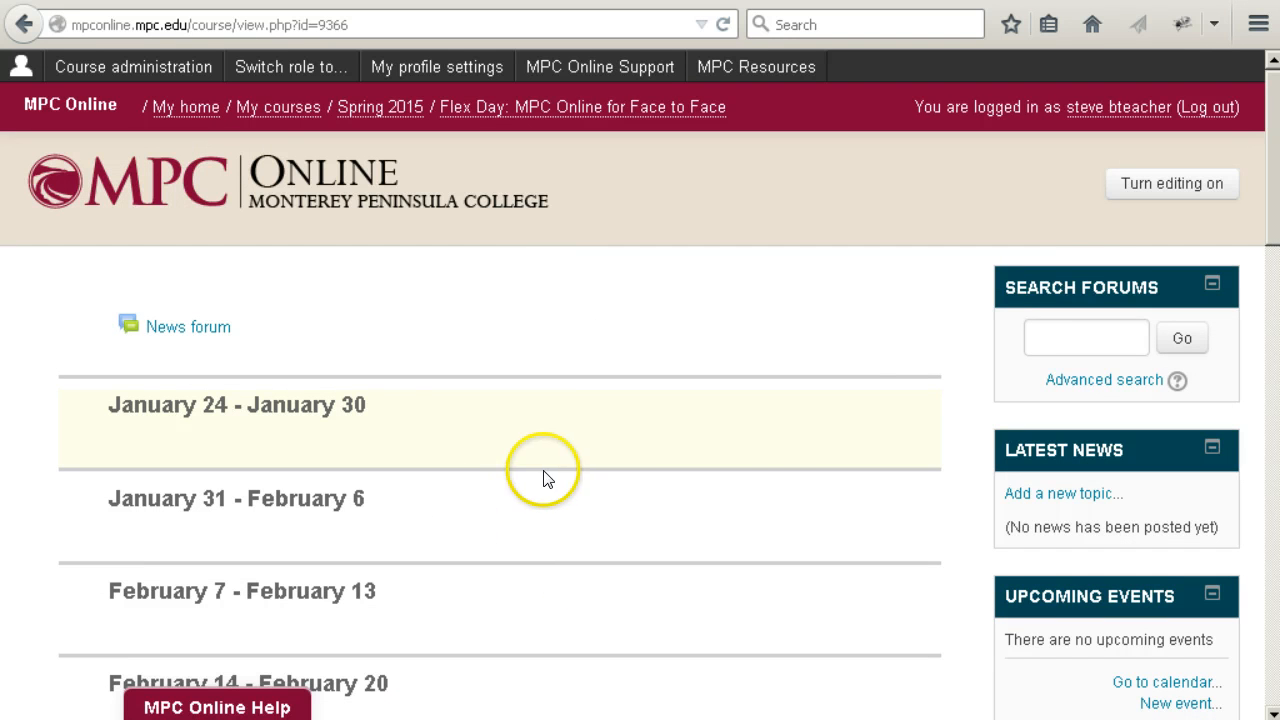
Enable course editing and add a File resource to the general section containing the News forum
left_click(1152, 186)
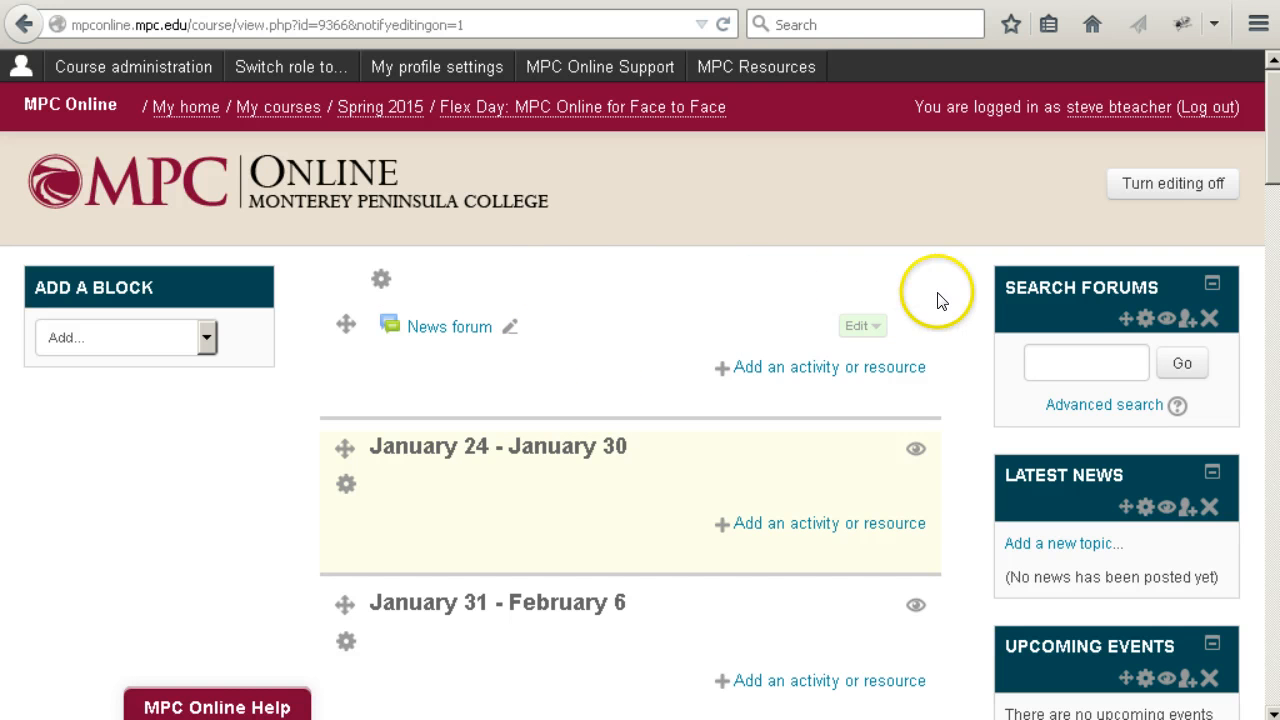
left_click(820, 370)
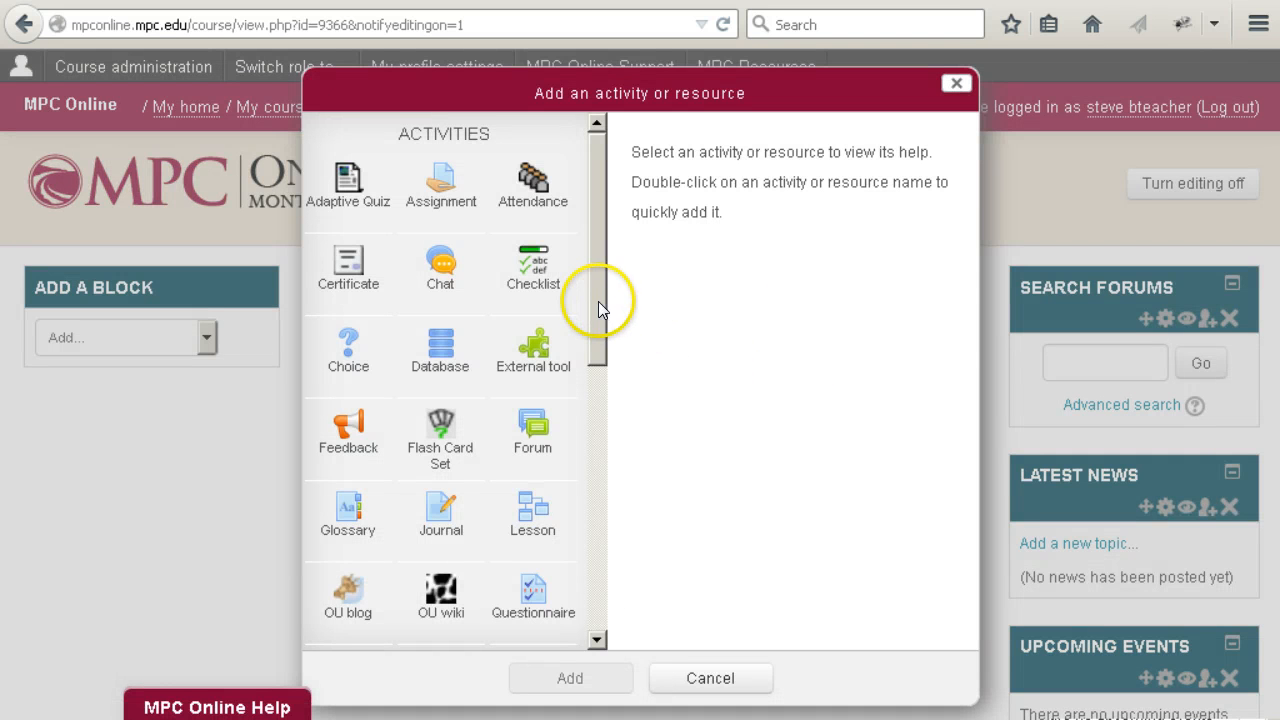
left_click_drag(598, 337, 596, 535)
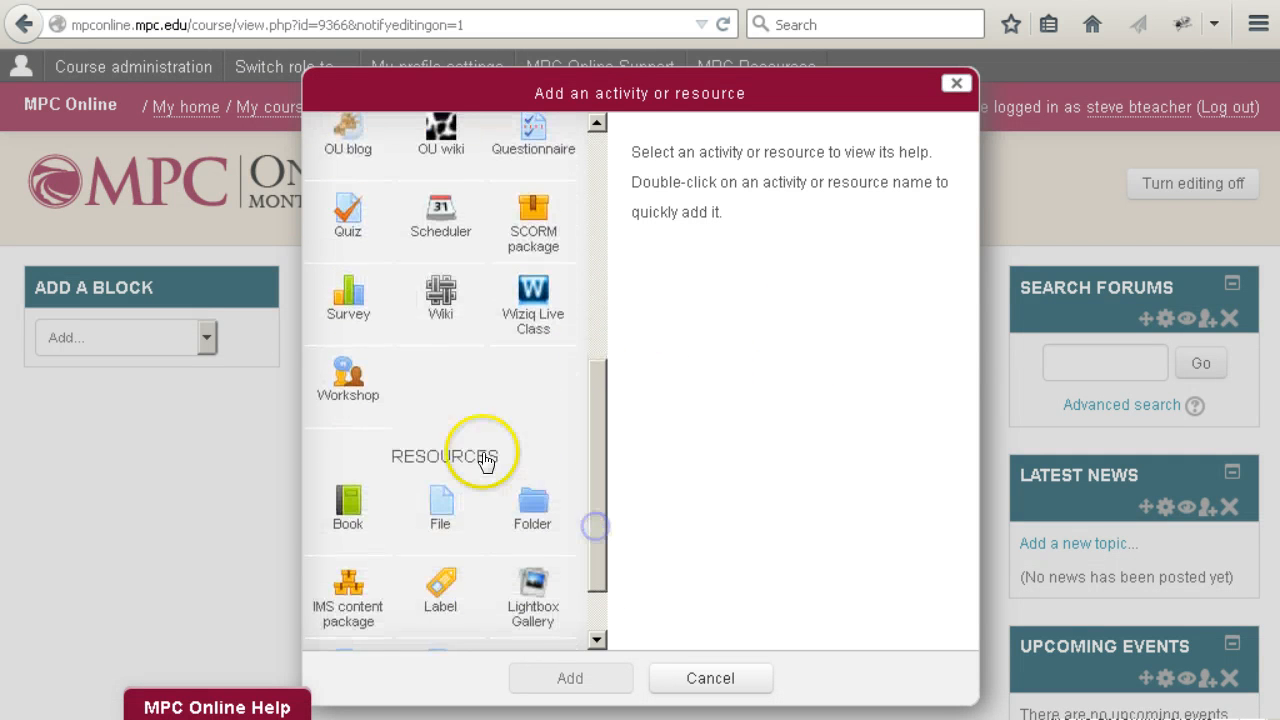
left_click(440, 522)
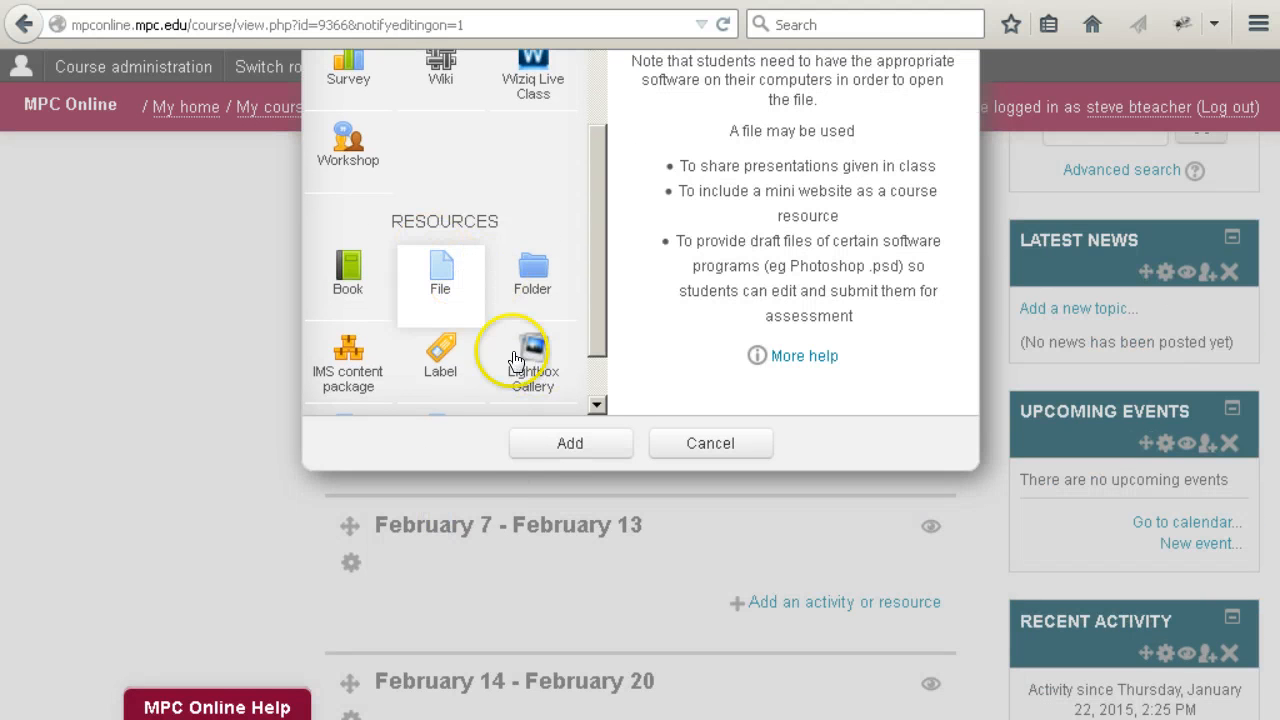
left_click(545, 442)
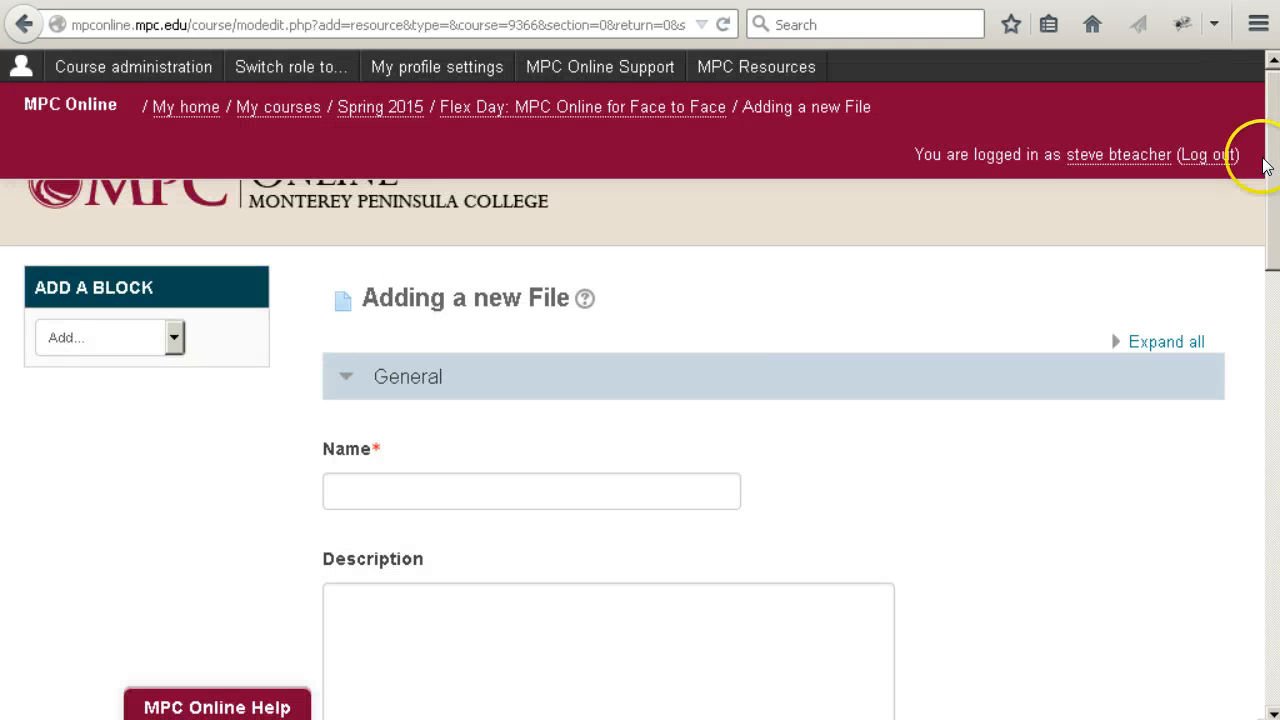
Name the new File resource "Read Syllabus"
left_click_drag(1271, 162, 1272, 194)
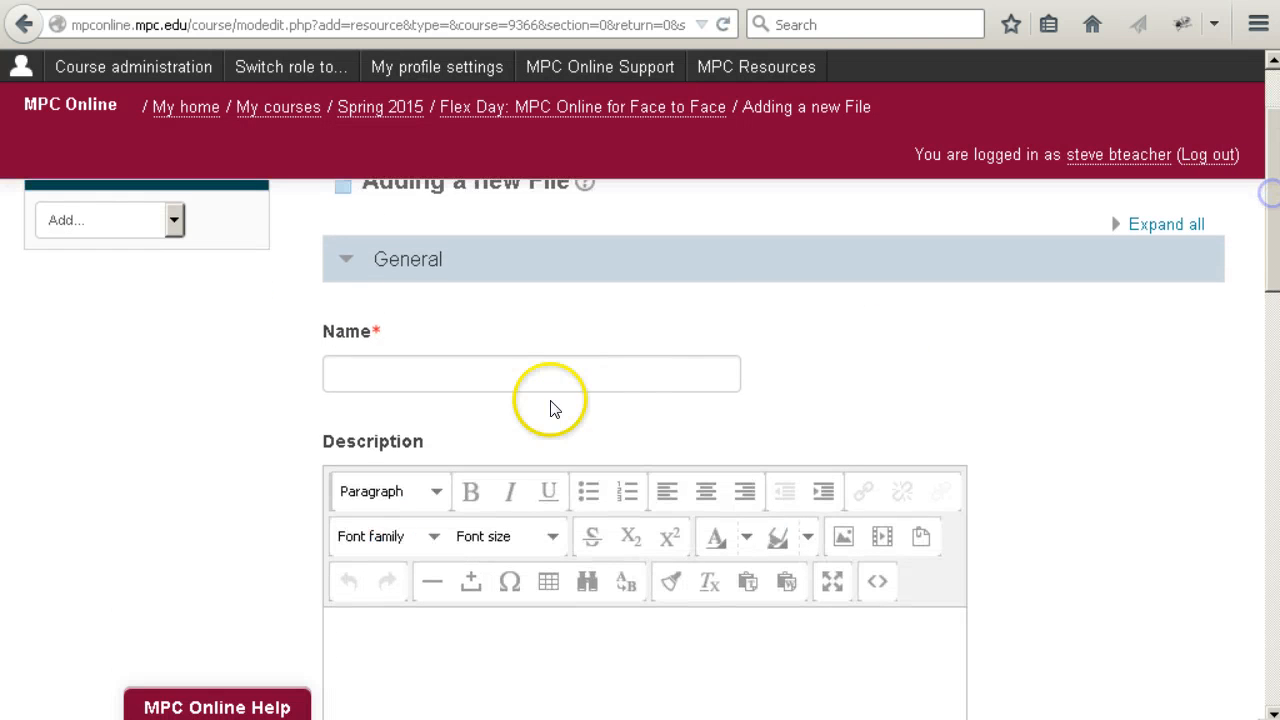
left_click(512, 375)
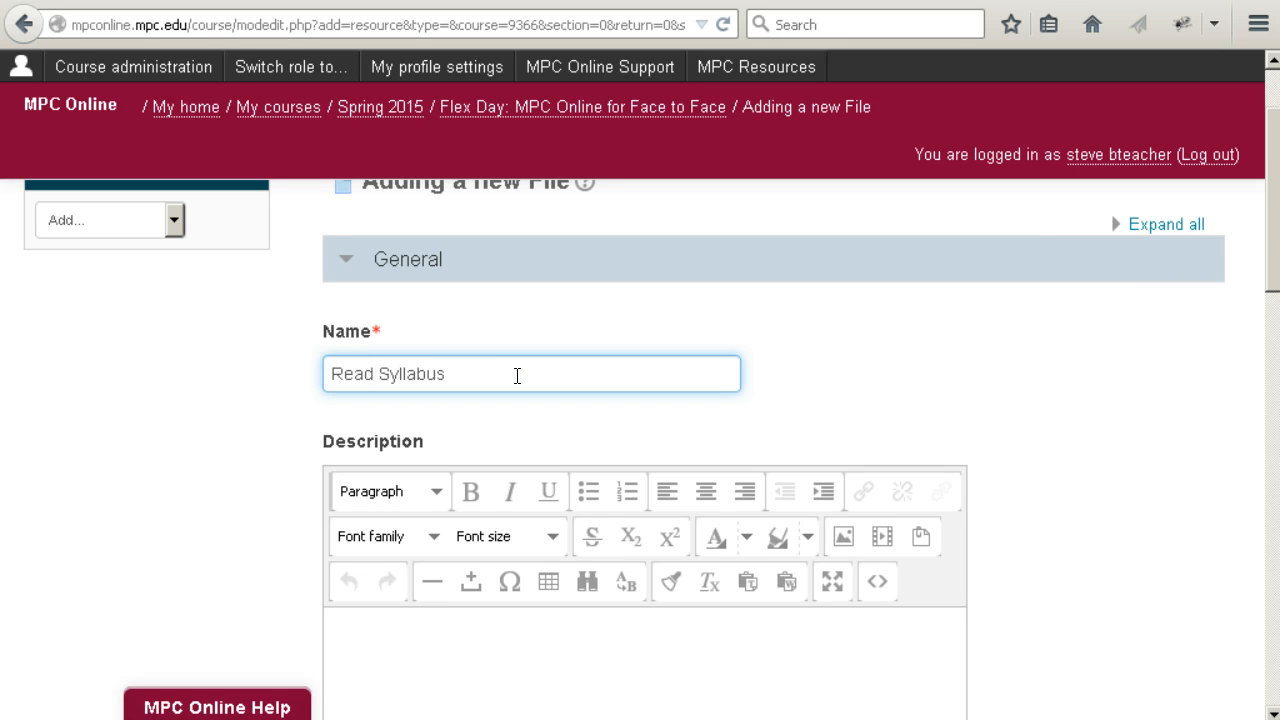
left_click_drag(1270, 285, 1268, 328)
left_click(609, 494)
Upload Syllabus.docx from the cotl2 folder in the Documents library through the file picker
scroll(1086, 491, "down", 6)
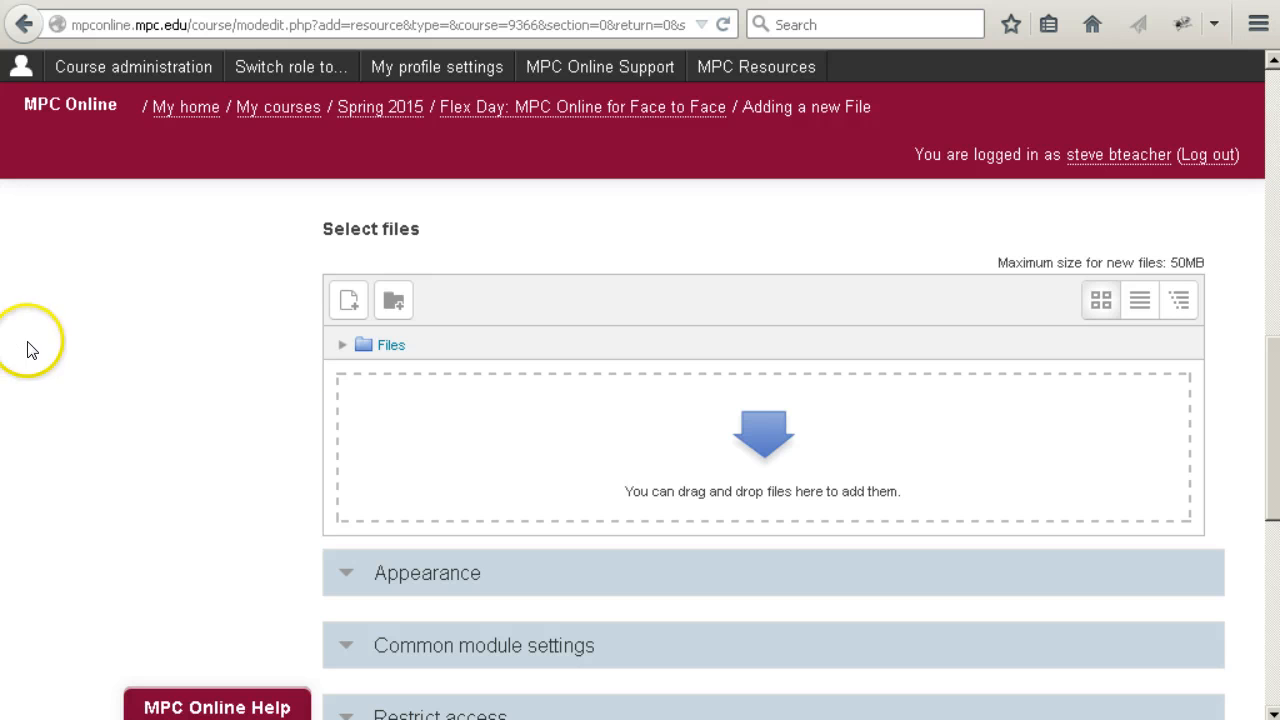
left_click(350, 303)
left_click(165, 210)
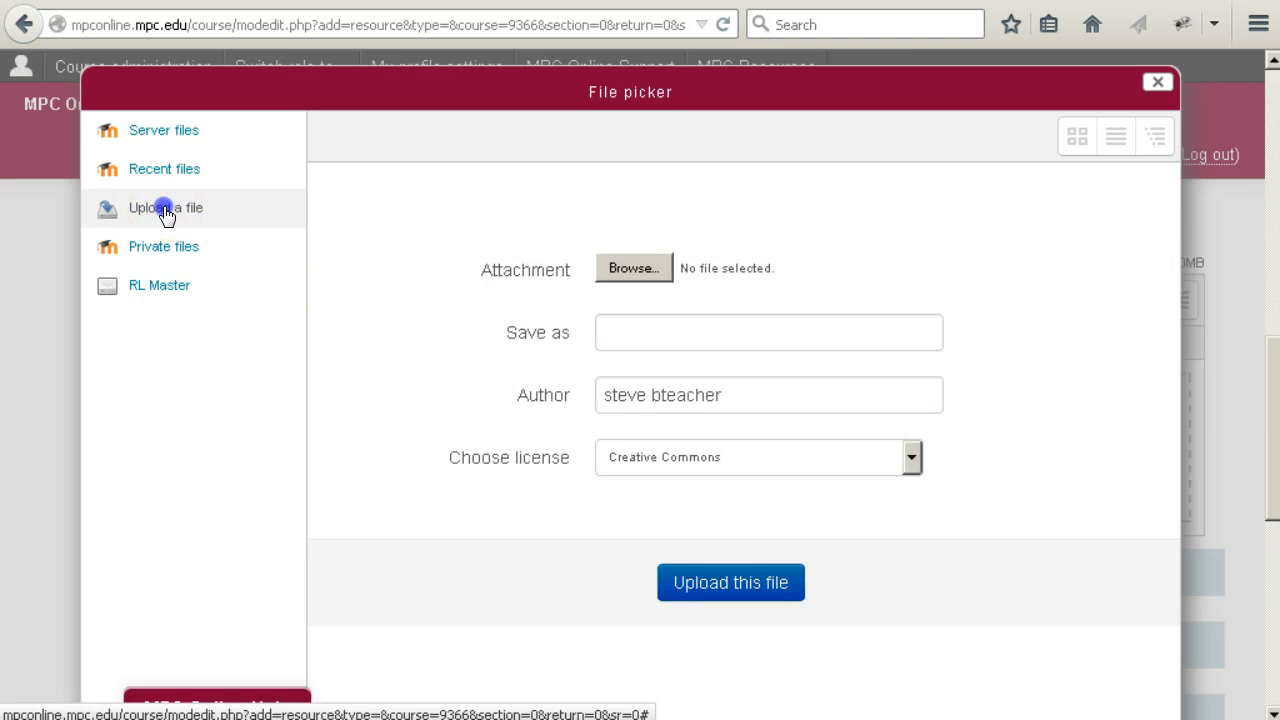
left_click(634, 270)
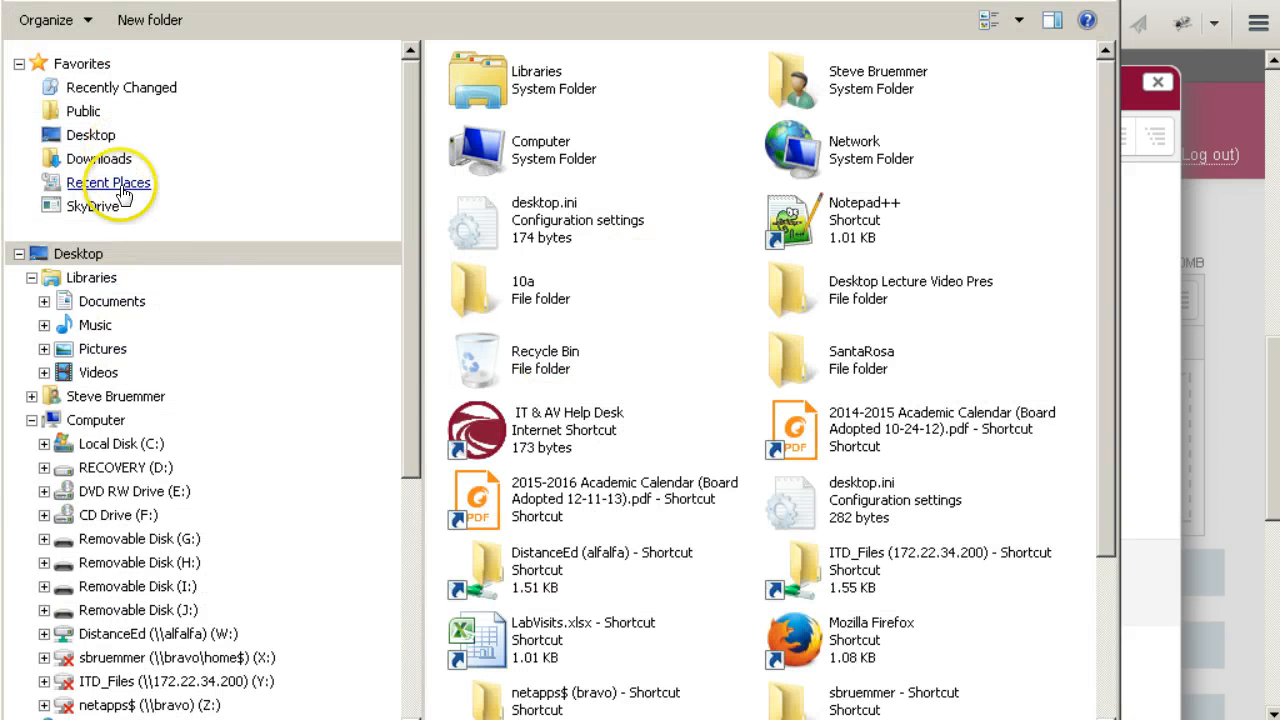
left_click(120, 302)
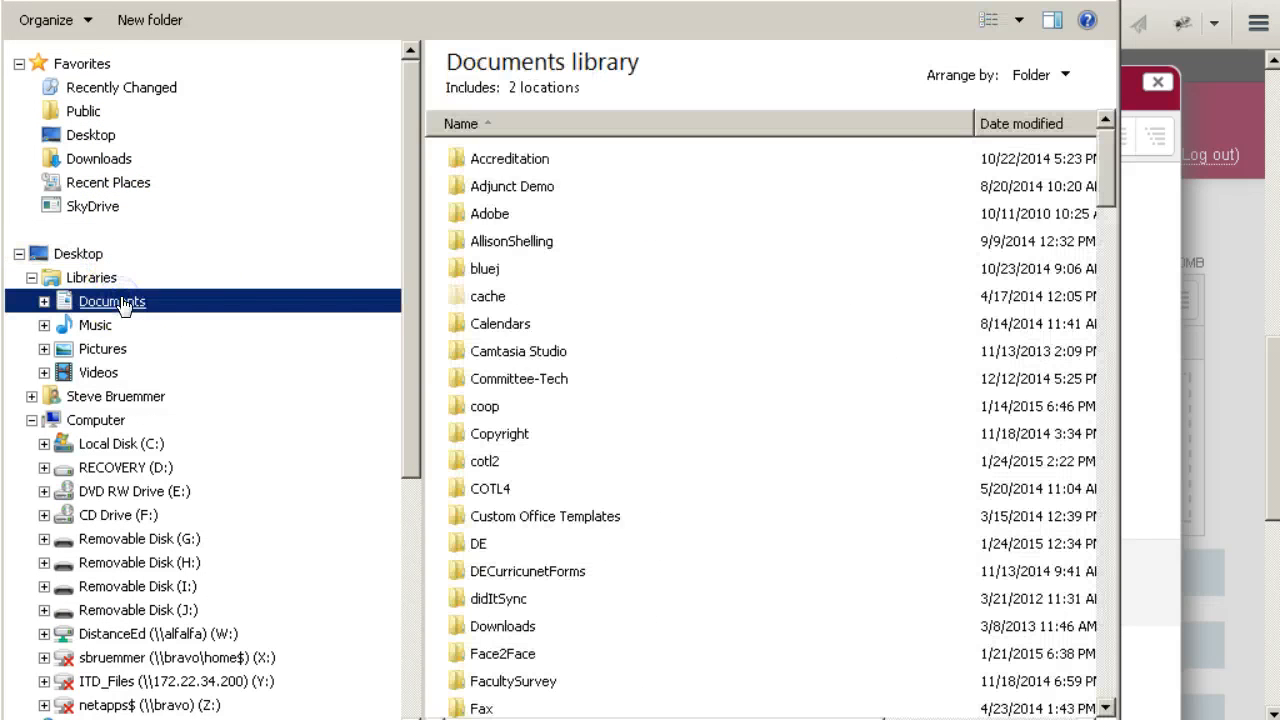
double_click(486, 488)
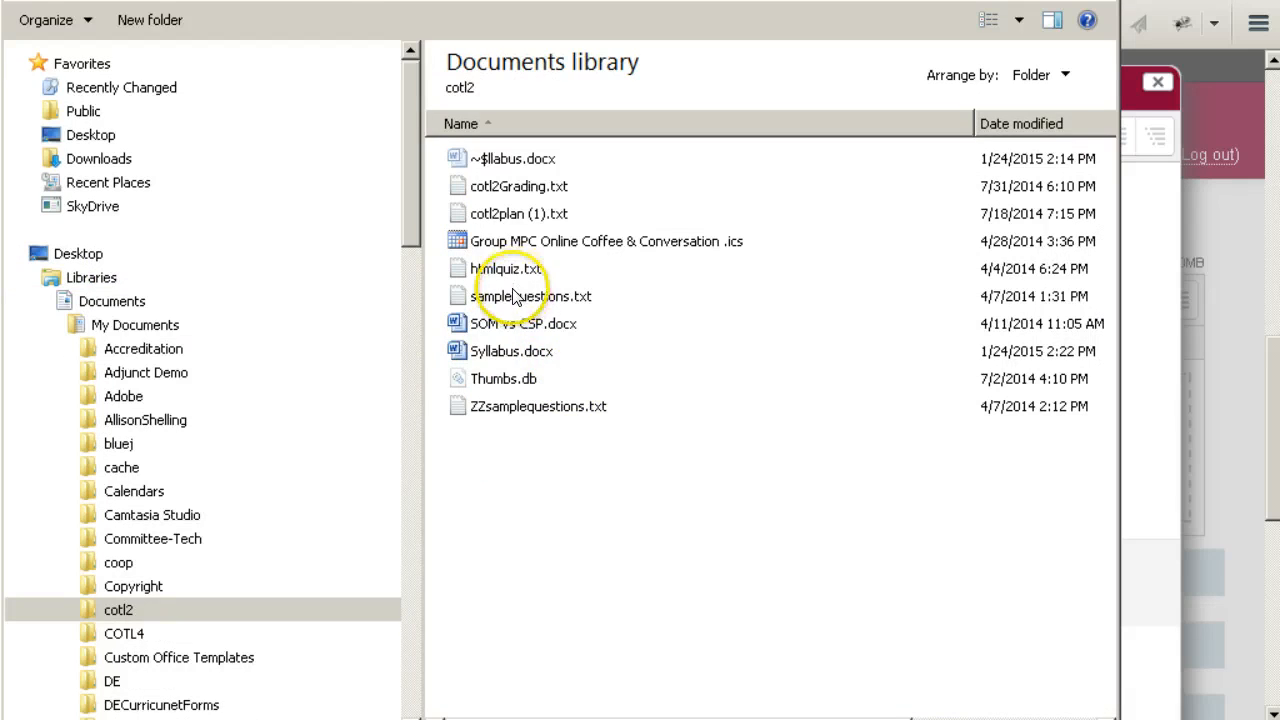
double_click(507, 352)
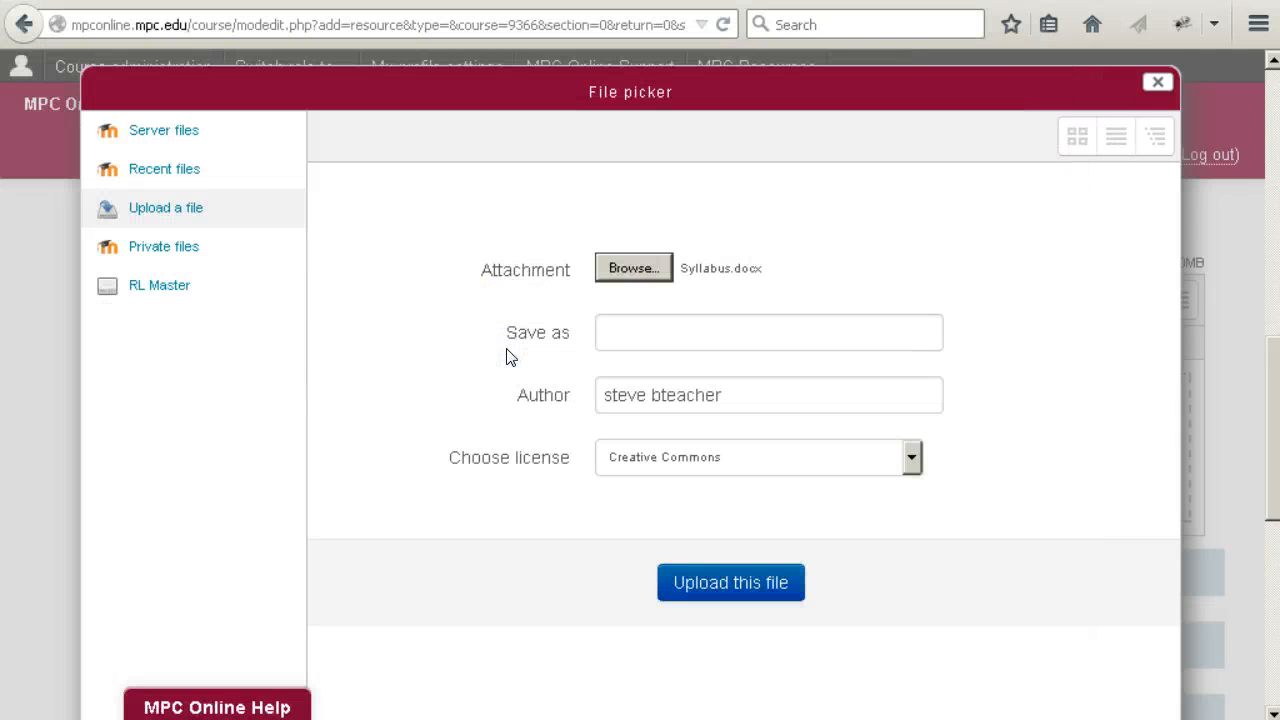
left_click(718, 581)
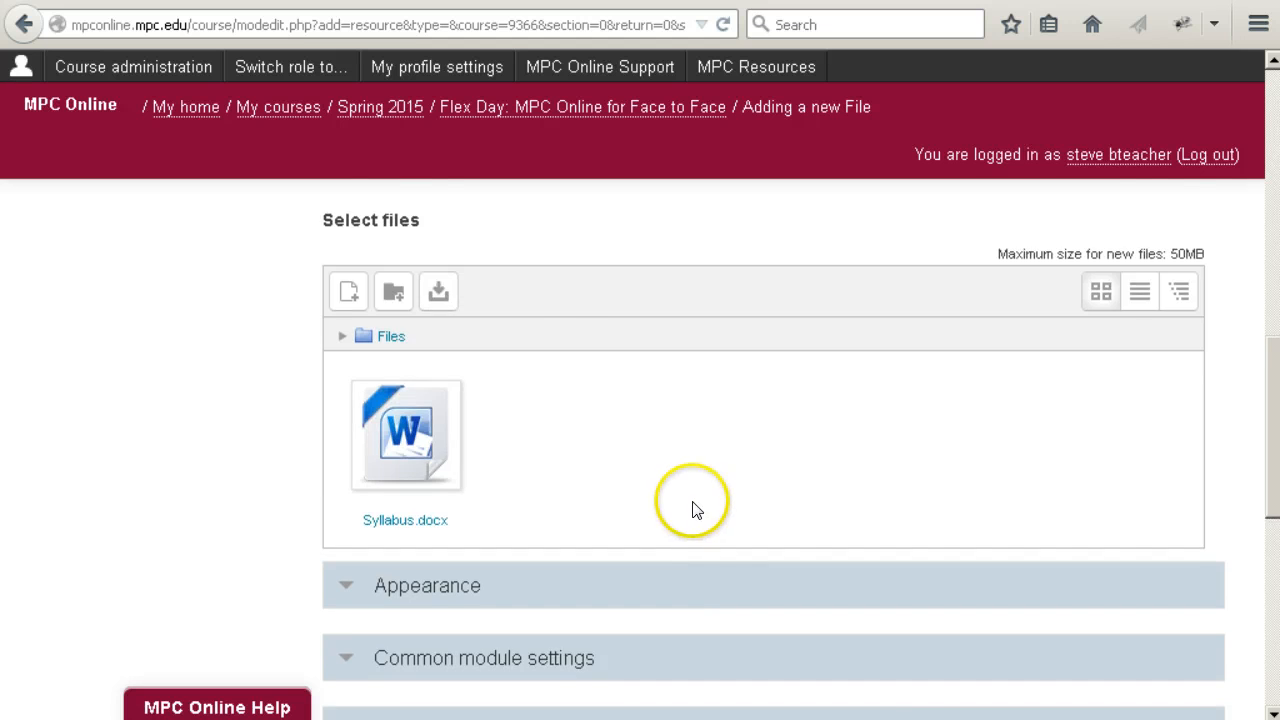
Delete the uploaded Syllabus.docx from the resource's selected files
scroll(690, 509, "down", 2)
scroll(540, 457, "up", 6)
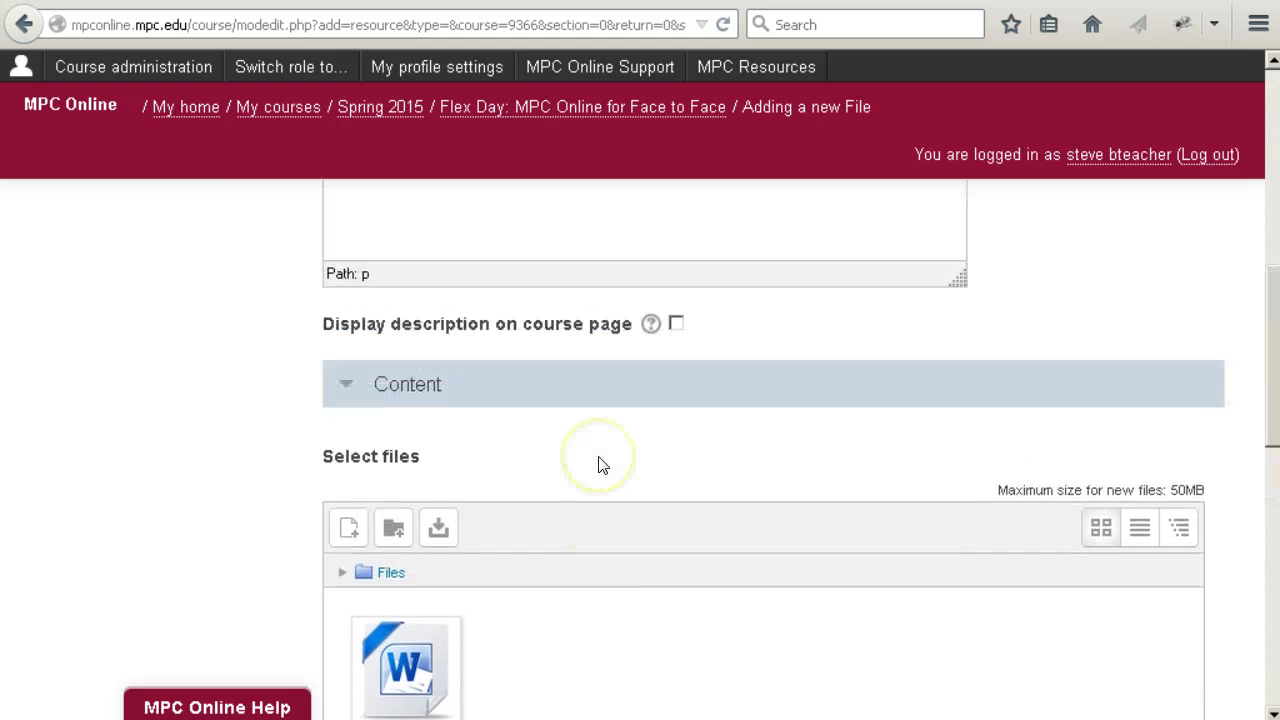
scroll(600, 463, "down", 4)
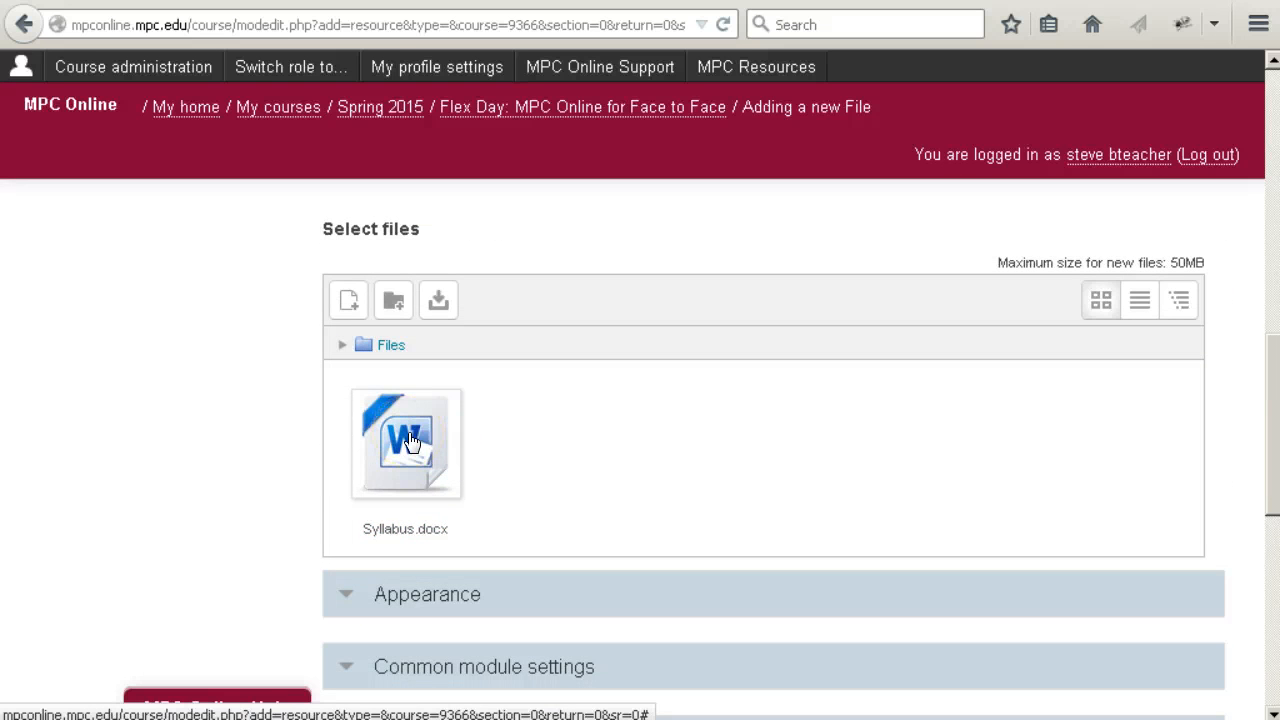
left_click(410, 440)
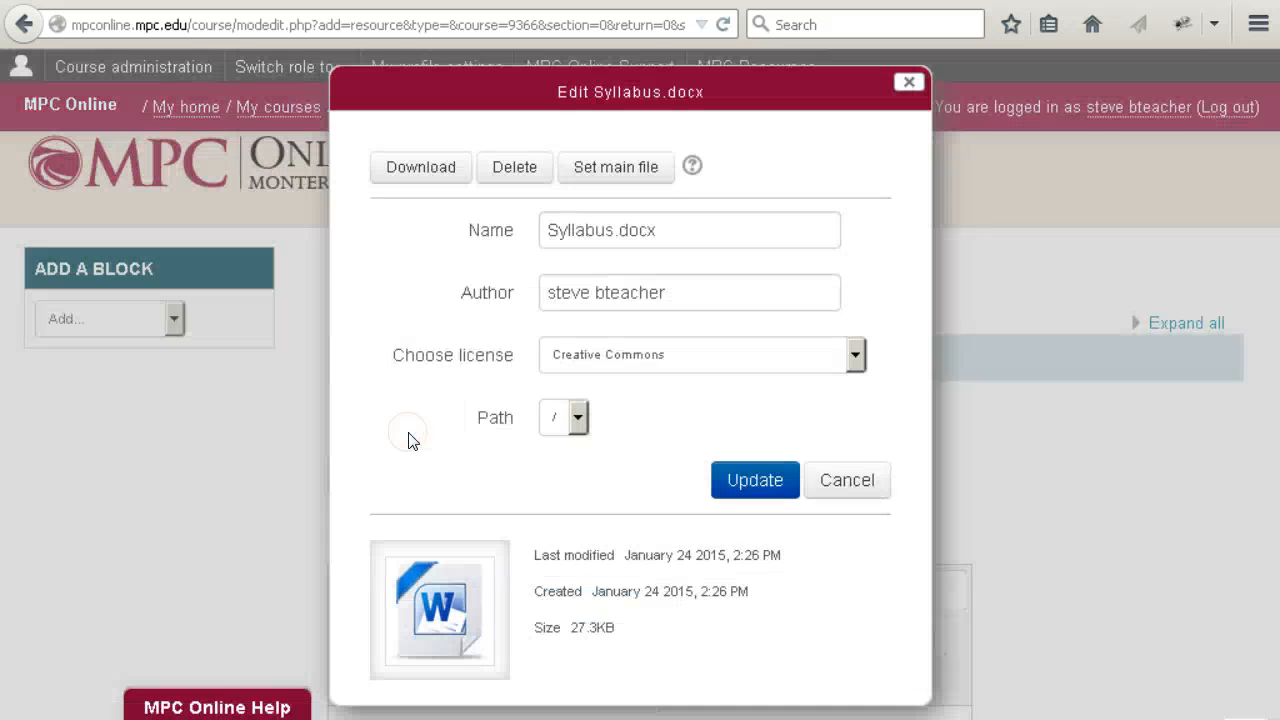
left_click(503, 168)
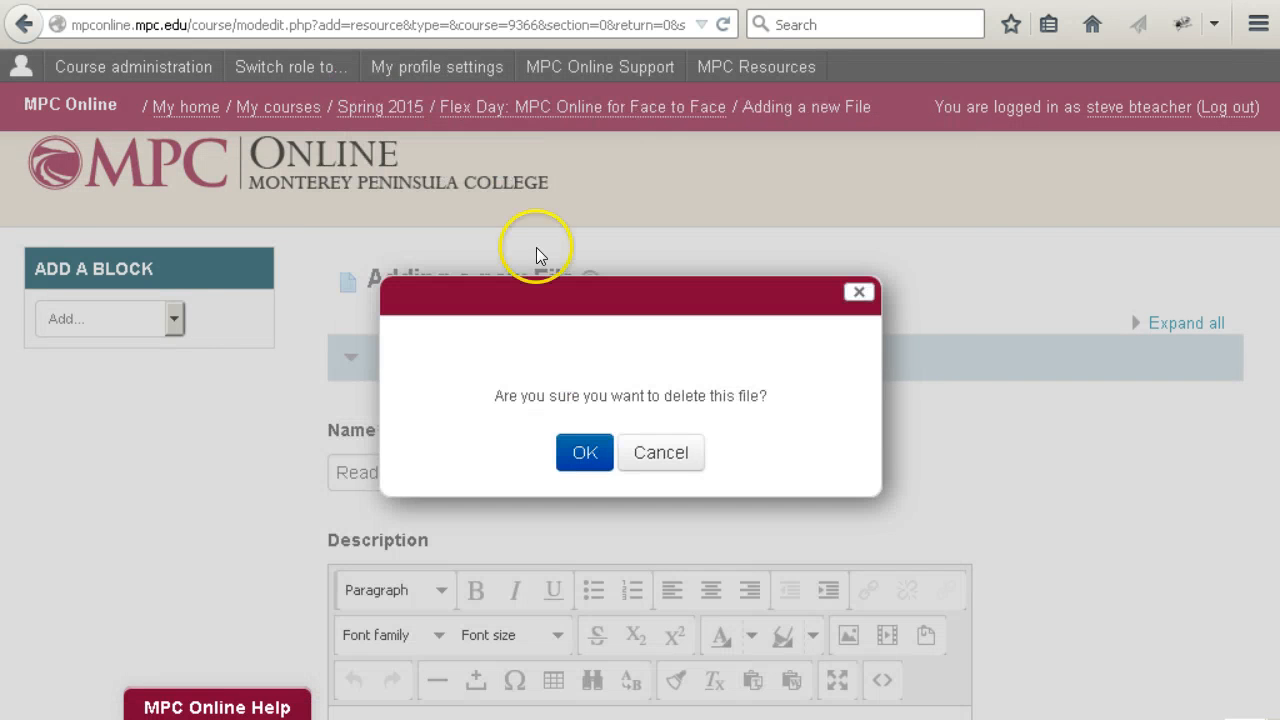
left_click(580, 451)
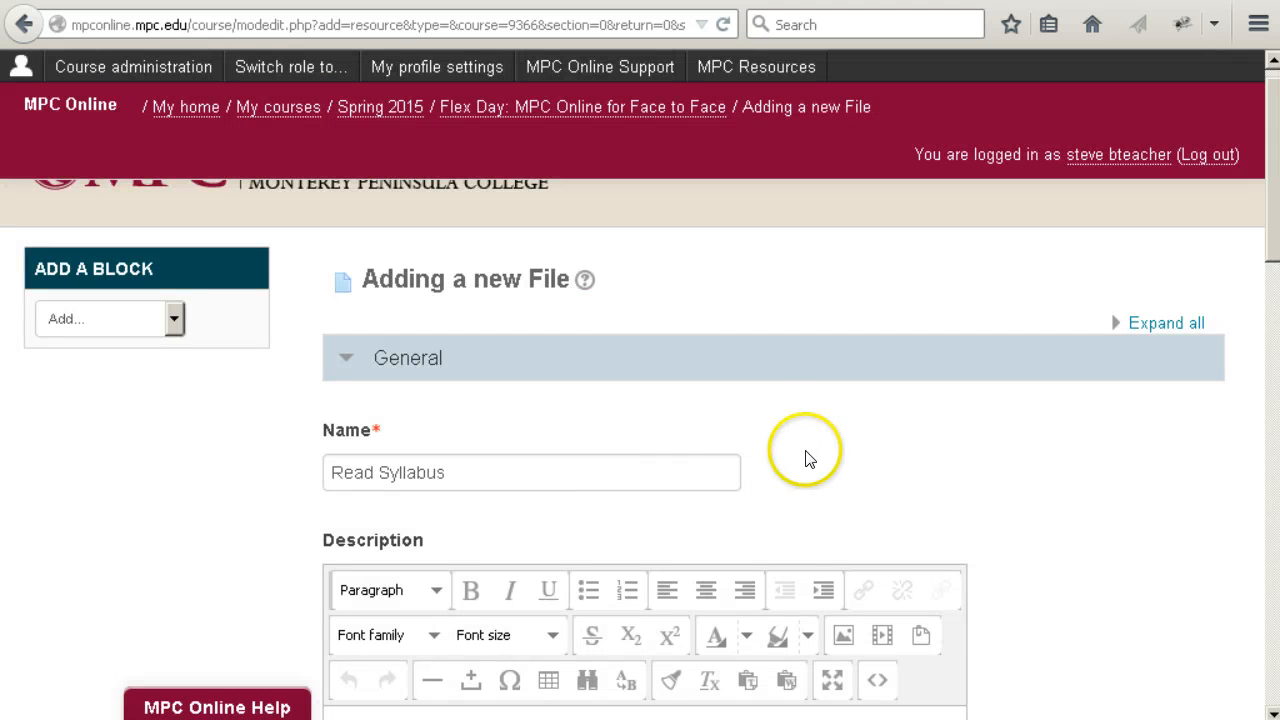
Switch to the Windows Explorer window showing cotl2 and drop Syllabus.docx into the resource's file area, then return to the browser form
scroll(894, 463, "down", 3)
scroll(906, 463, "down", 5)
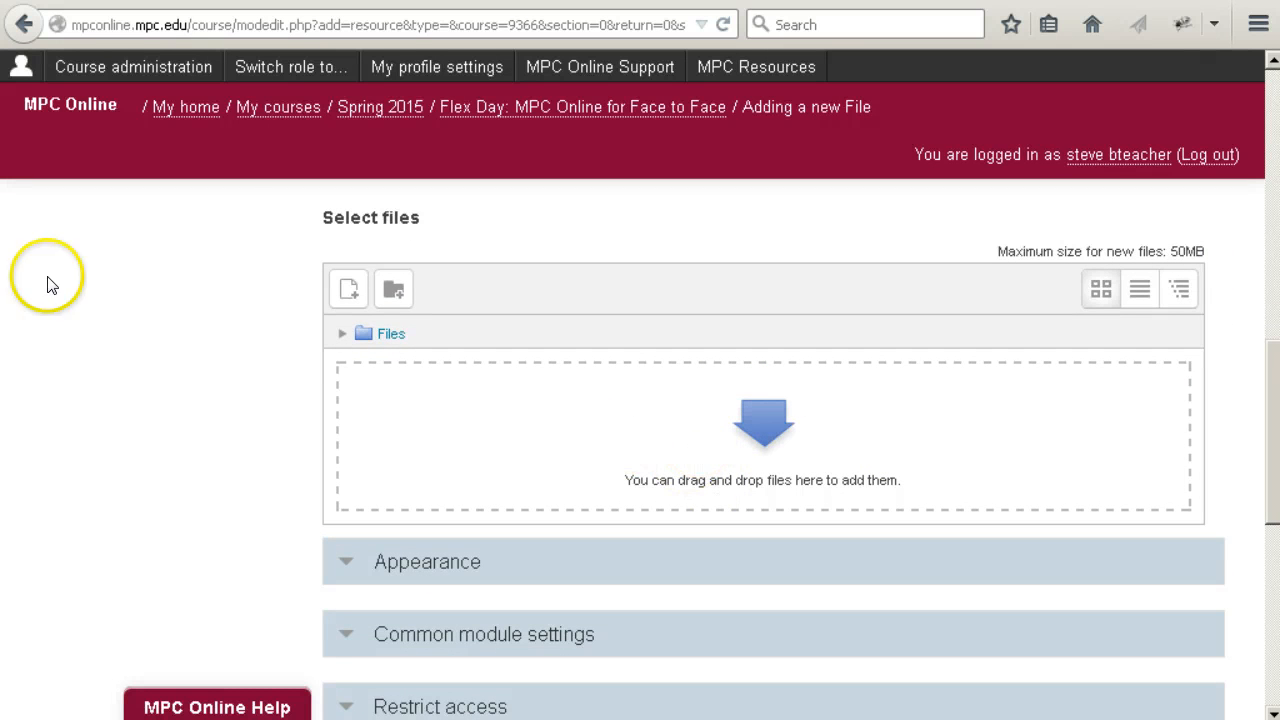
key("alt+Tab")
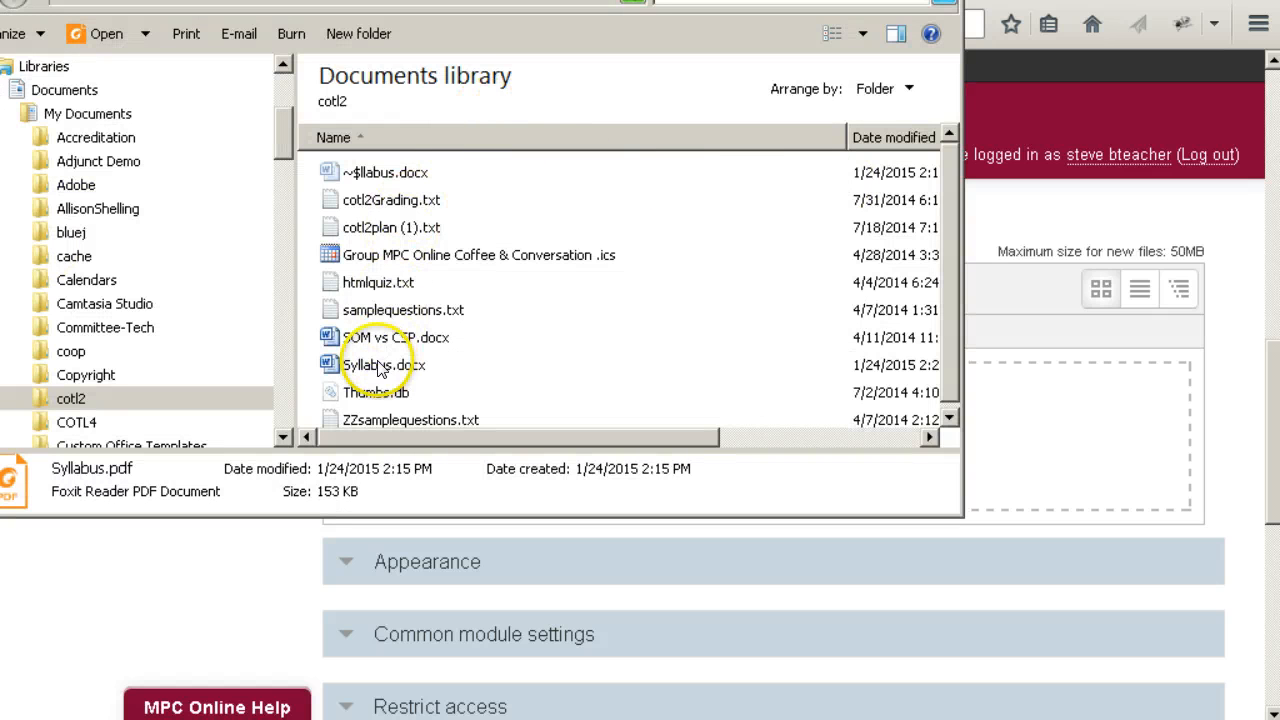
left_click_drag(560, 8, 540, 0)
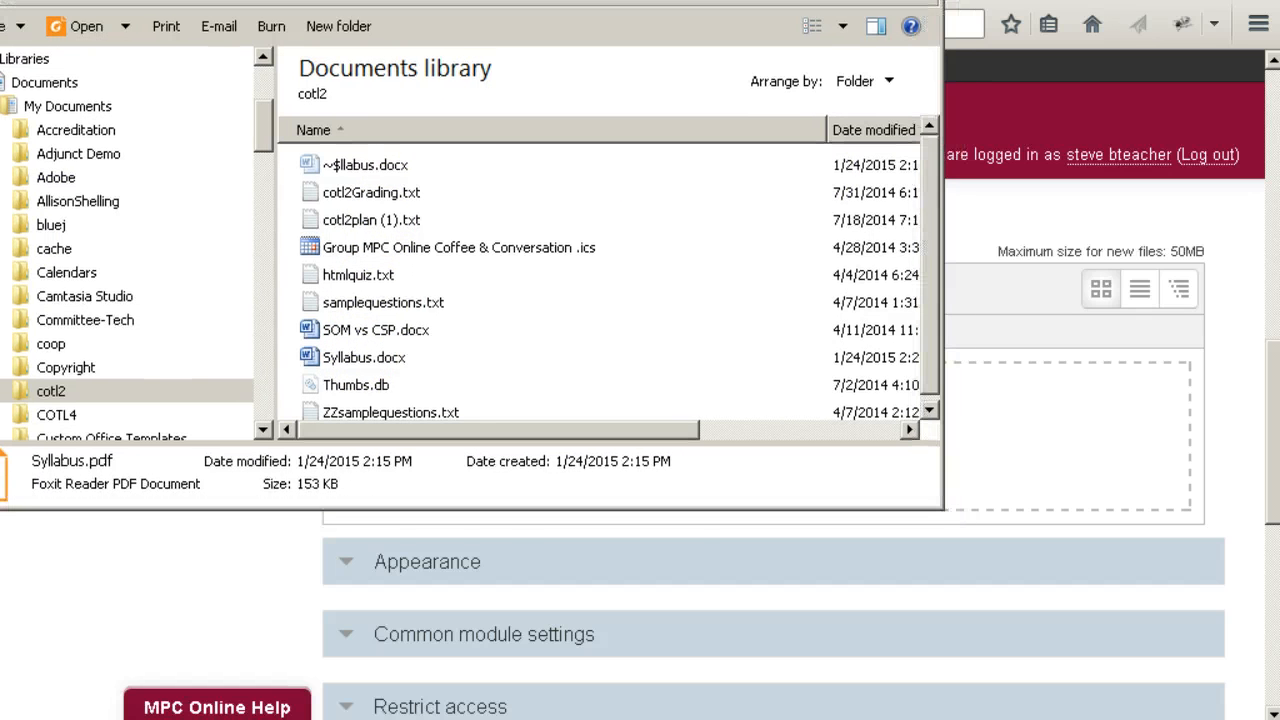
left_click_drag(365, 370, 962, 395)
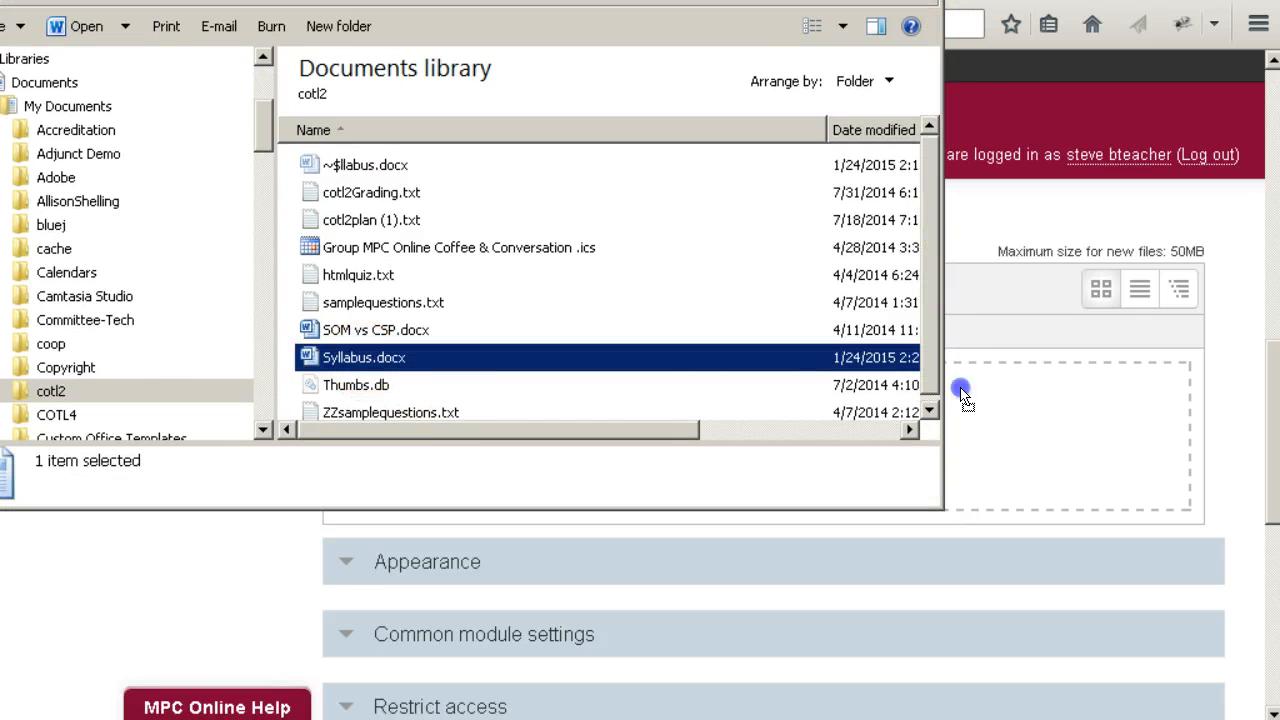
left_click_drag(1034, 420, 1032, 420)
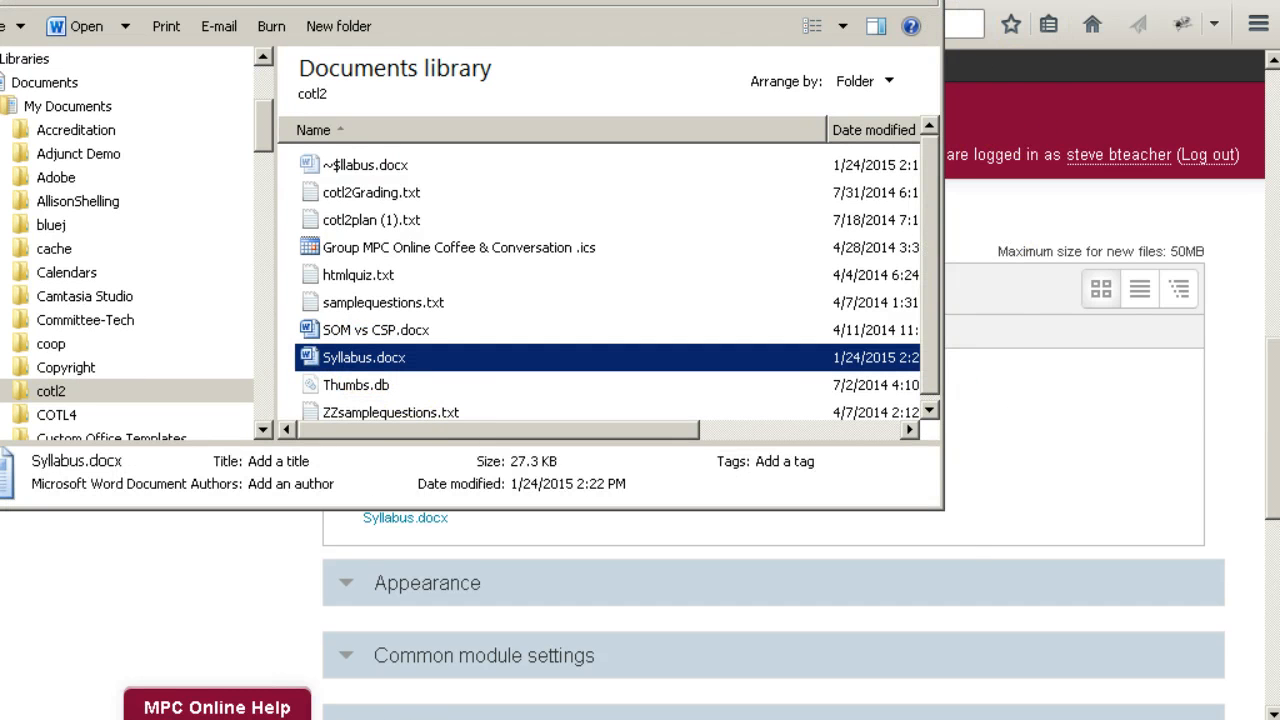
left_click(991, 351)
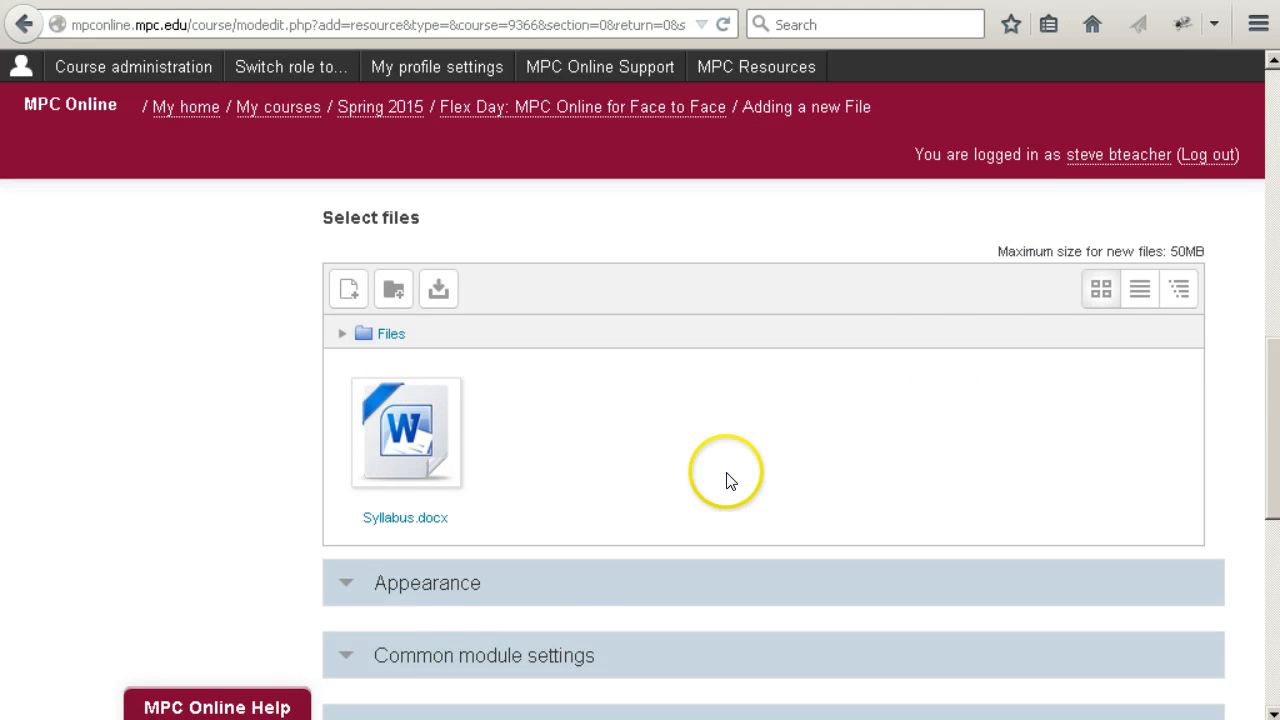
Review the Display choices in the Appearance settings, keeping New window, and look over the remaining settings sections
scroll(726, 481, "down", 3)
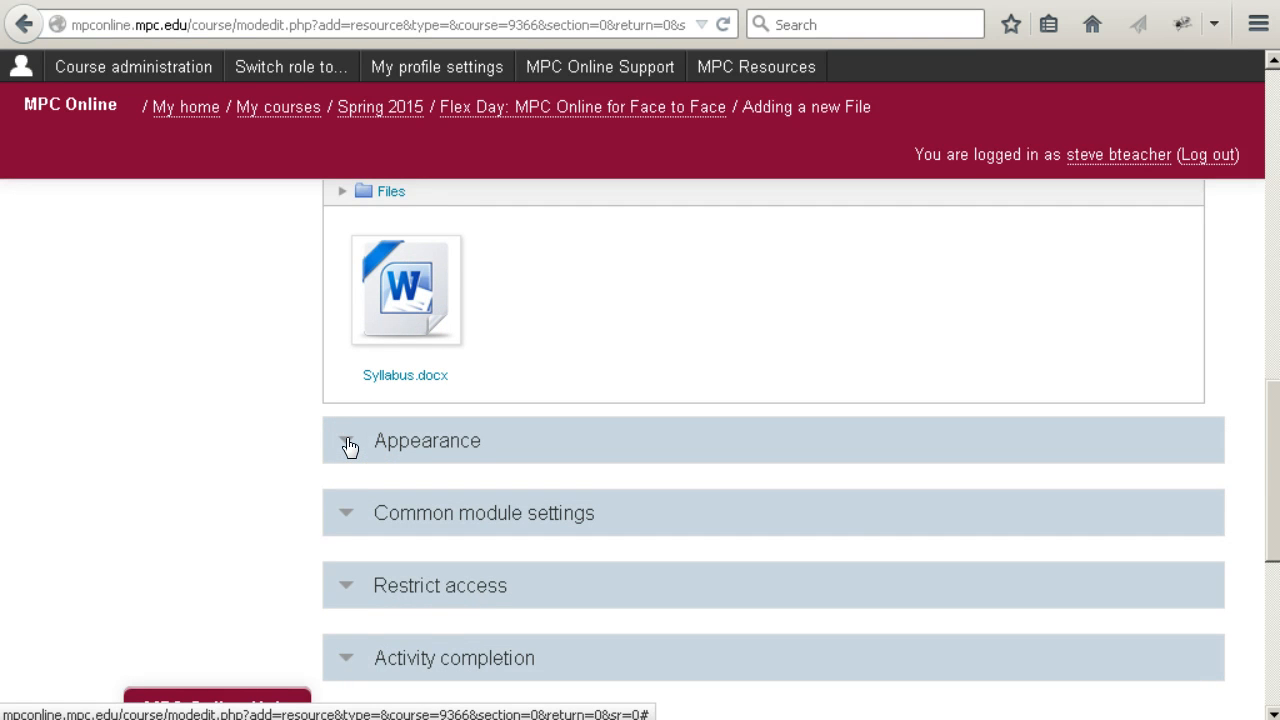
left_click(348, 444)
scroll(720, 520, "down", 3)
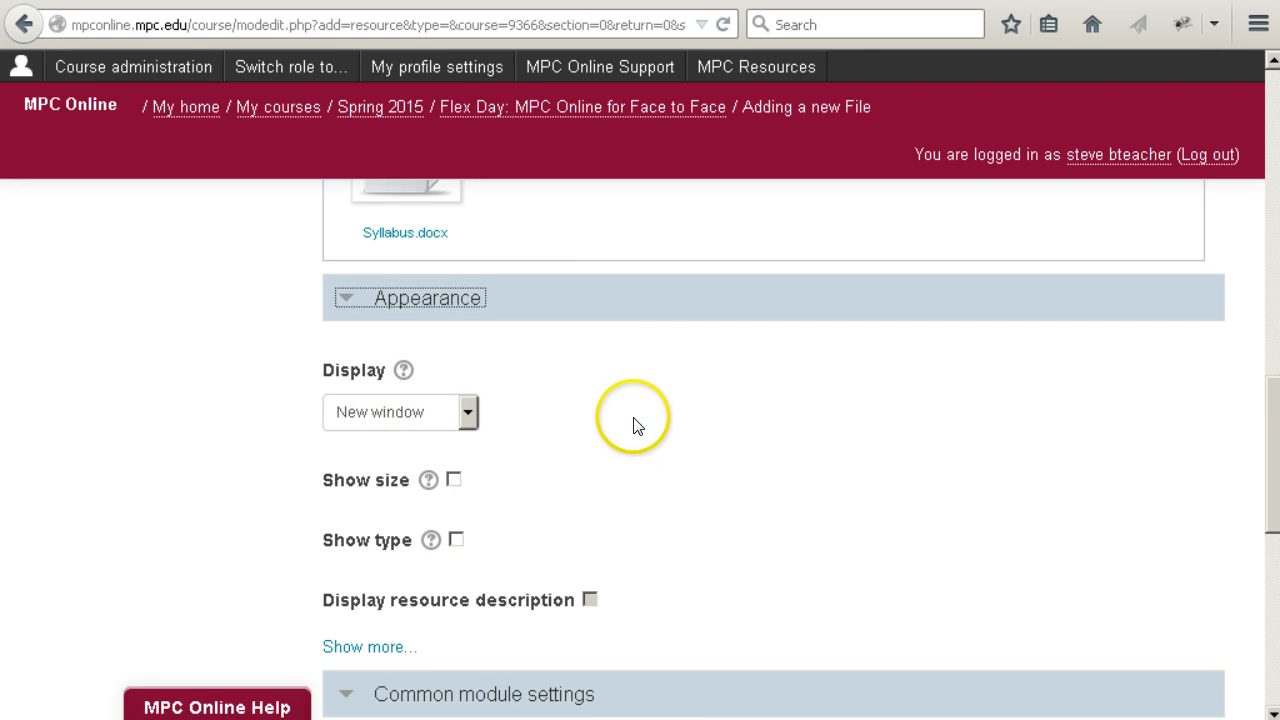
left_click(468, 414)
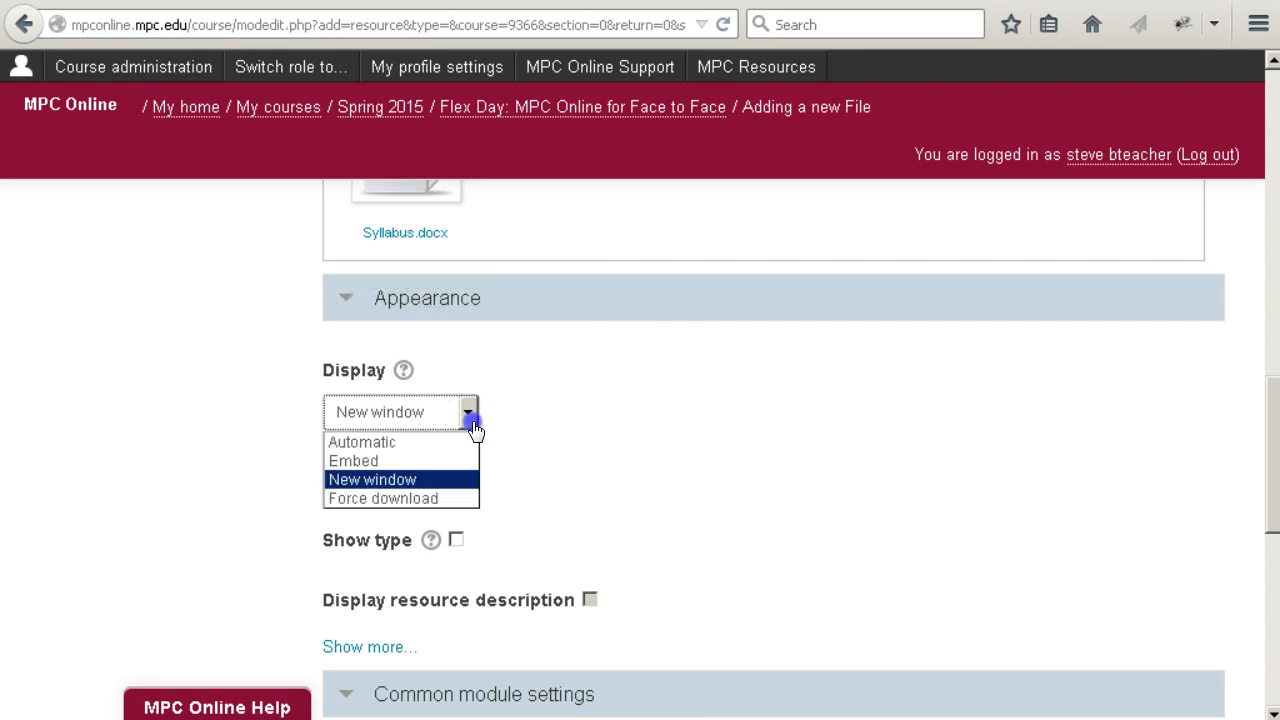
left_click(416, 414)
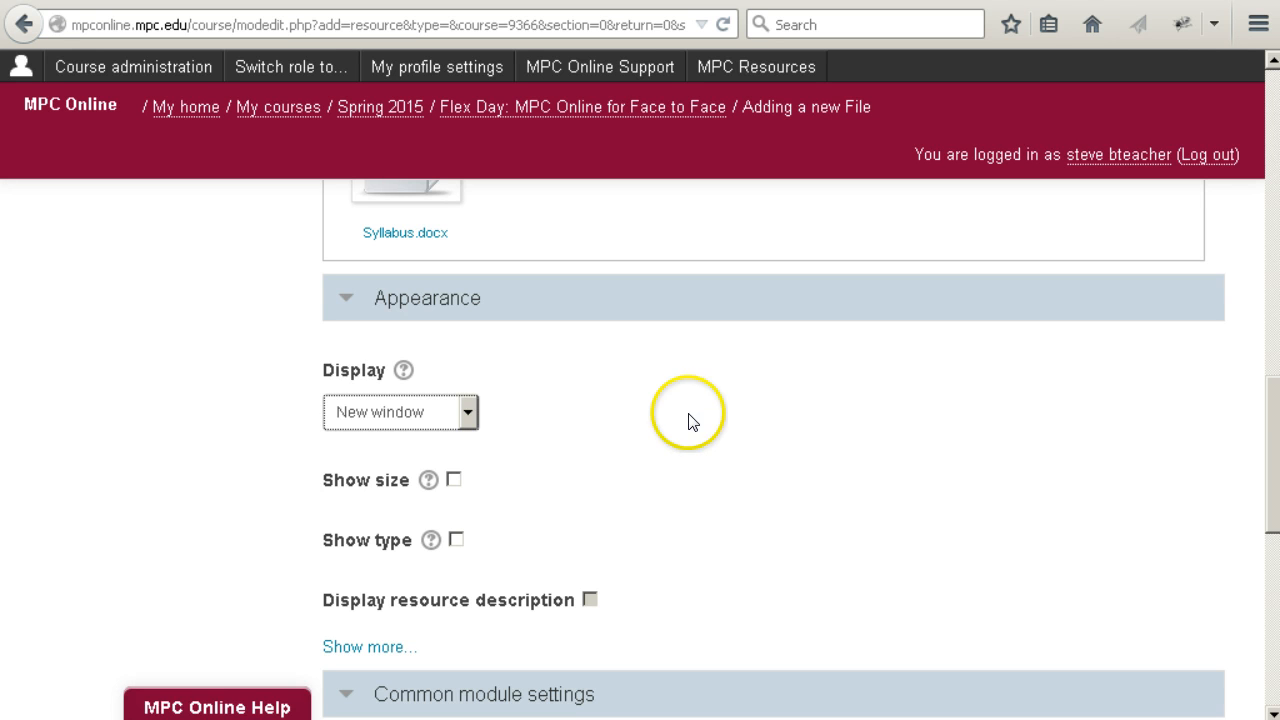
scroll(686, 433, "down", 5)
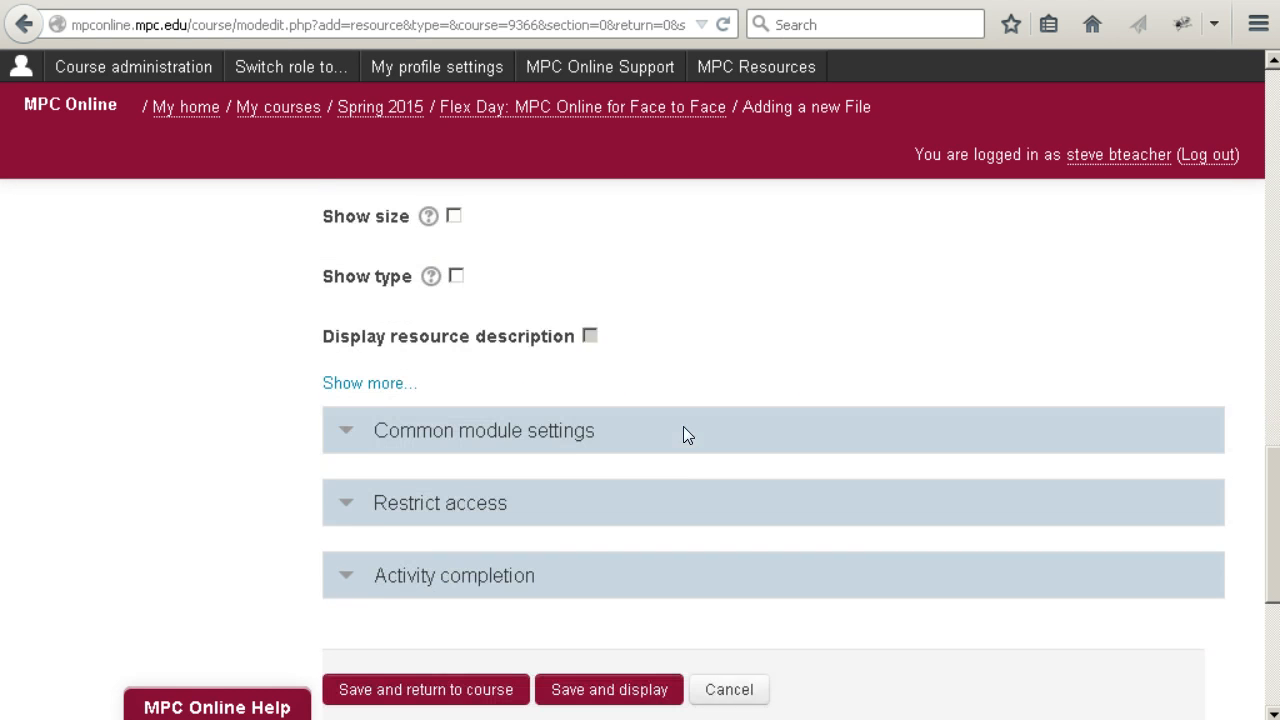
scroll(686, 433, "down", 3)
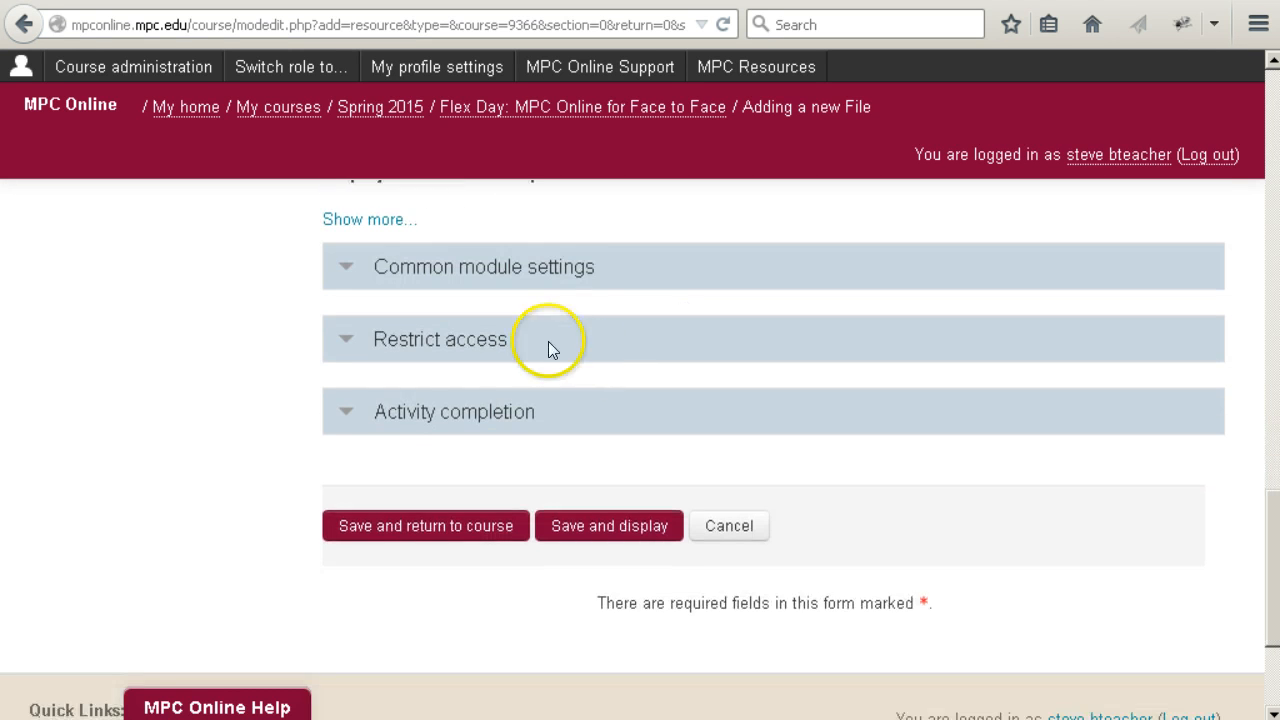
Set completion tracking to Show activity as complete when conditions are met, requiring that the student view the activity
left_click(347, 414)
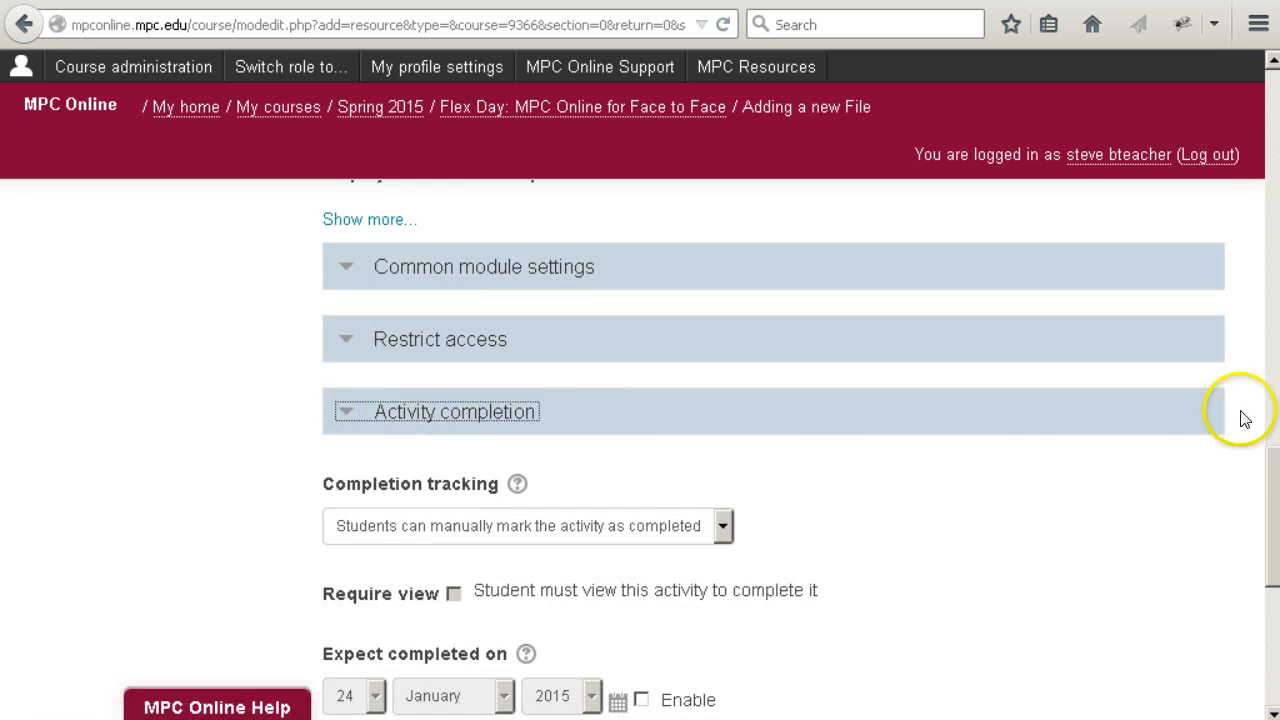
scroll(1272, 465, "down", 2)
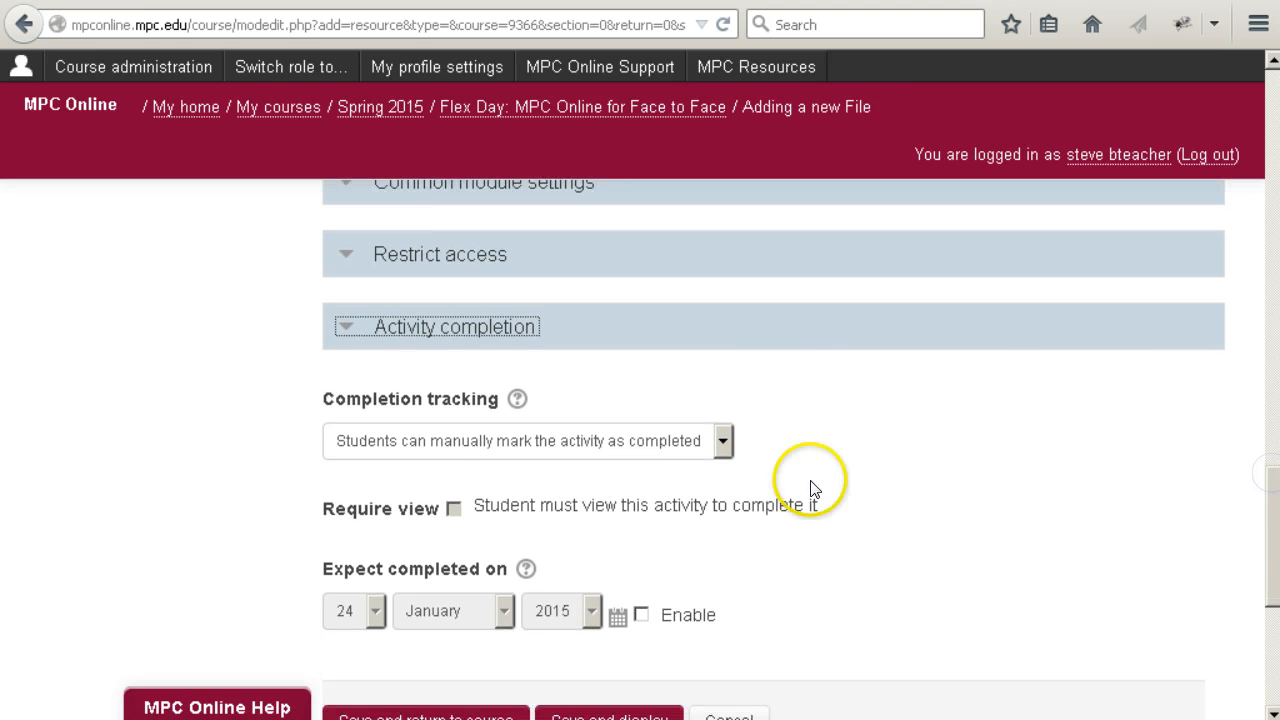
left_click(558, 458)
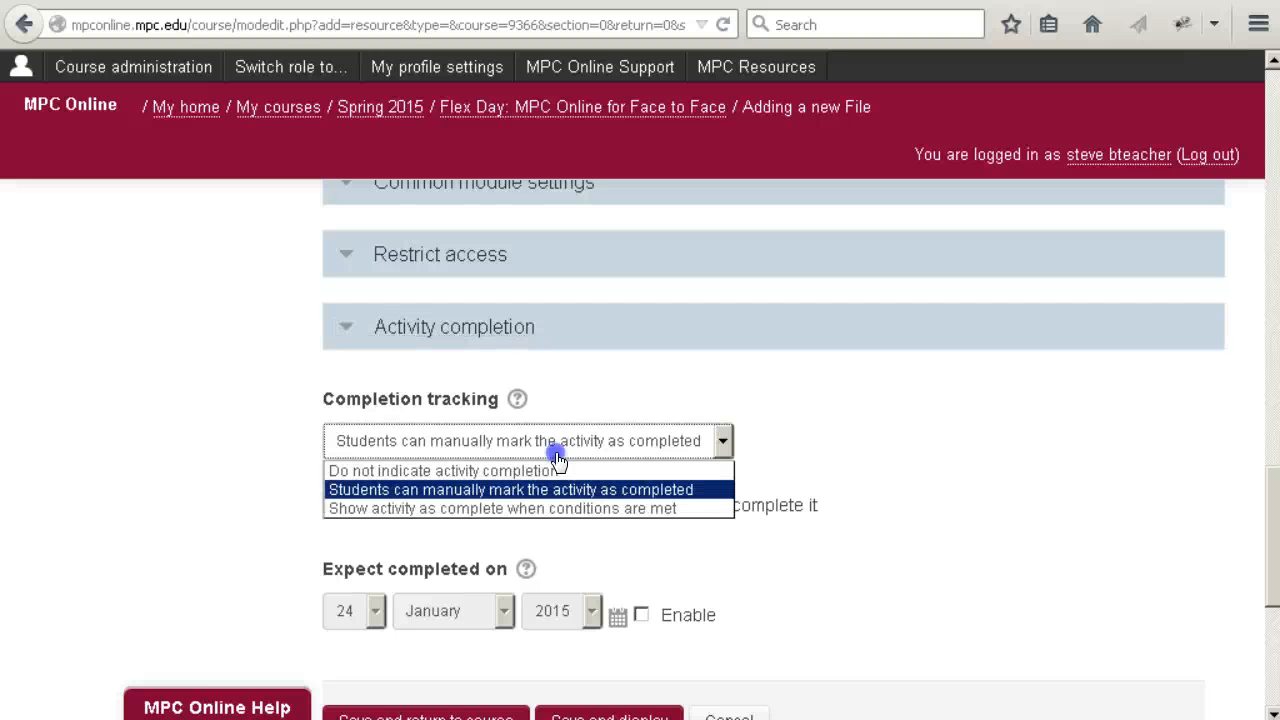
left_click(543, 509)
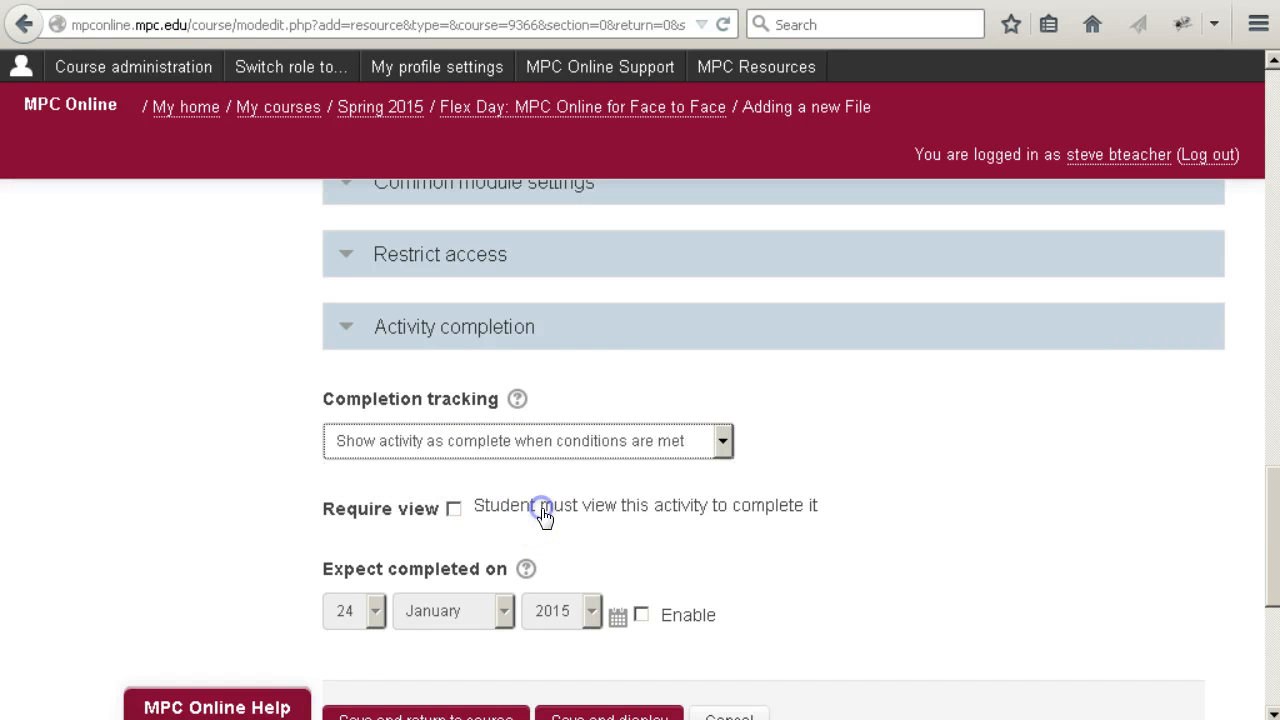
left_click(455, 512)
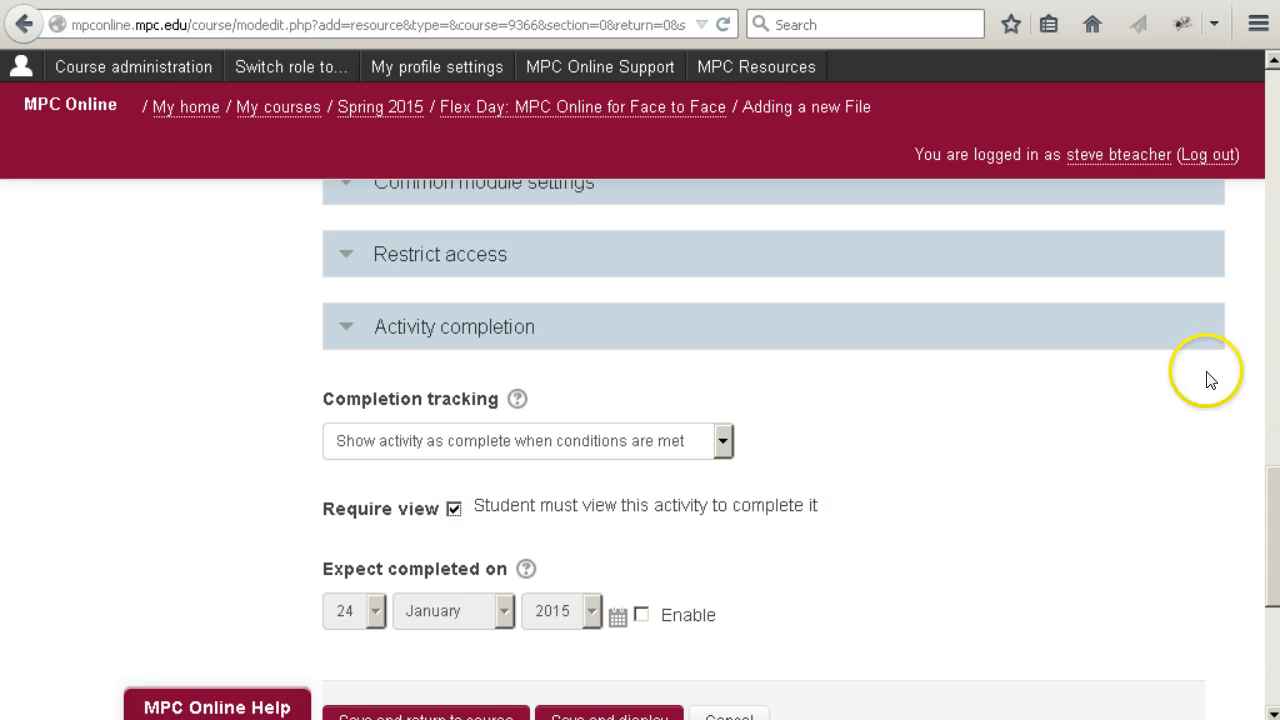
Save the file resource, return to the course, and check the Read Syllabus entry in the opening section
left_click_drag(1274, 491, 1274, 534)
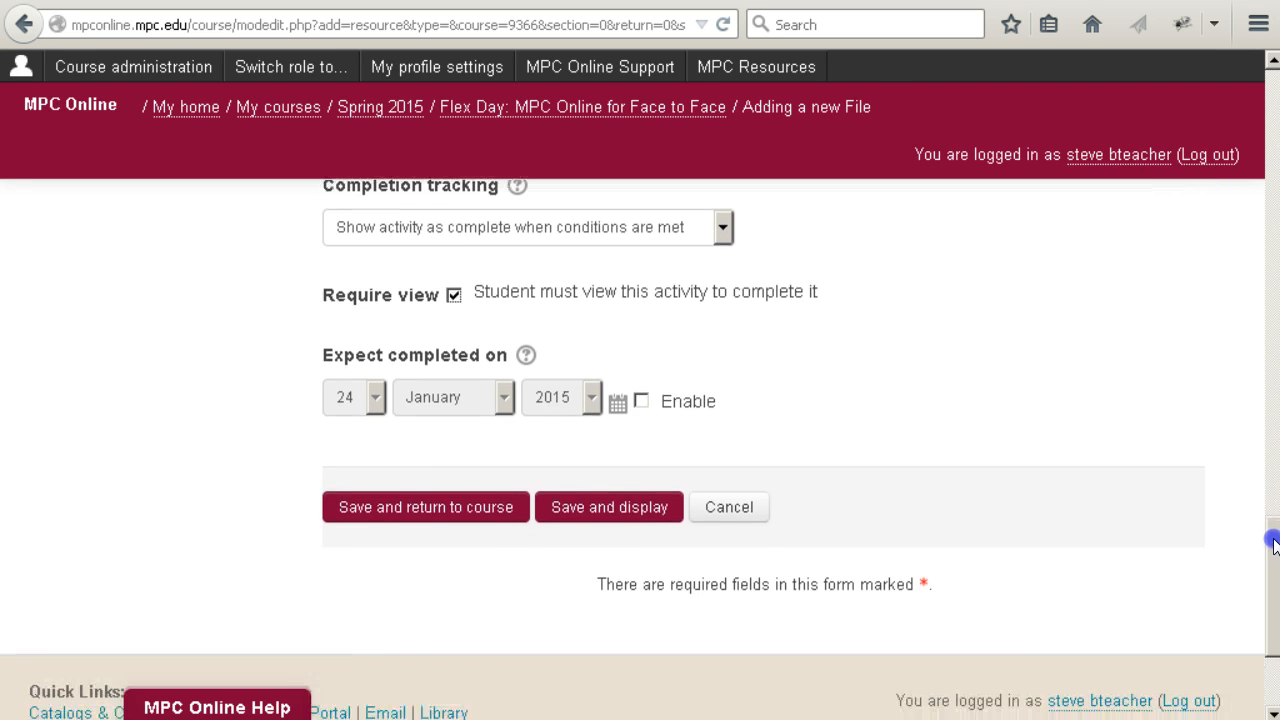
left_click(470, 514)
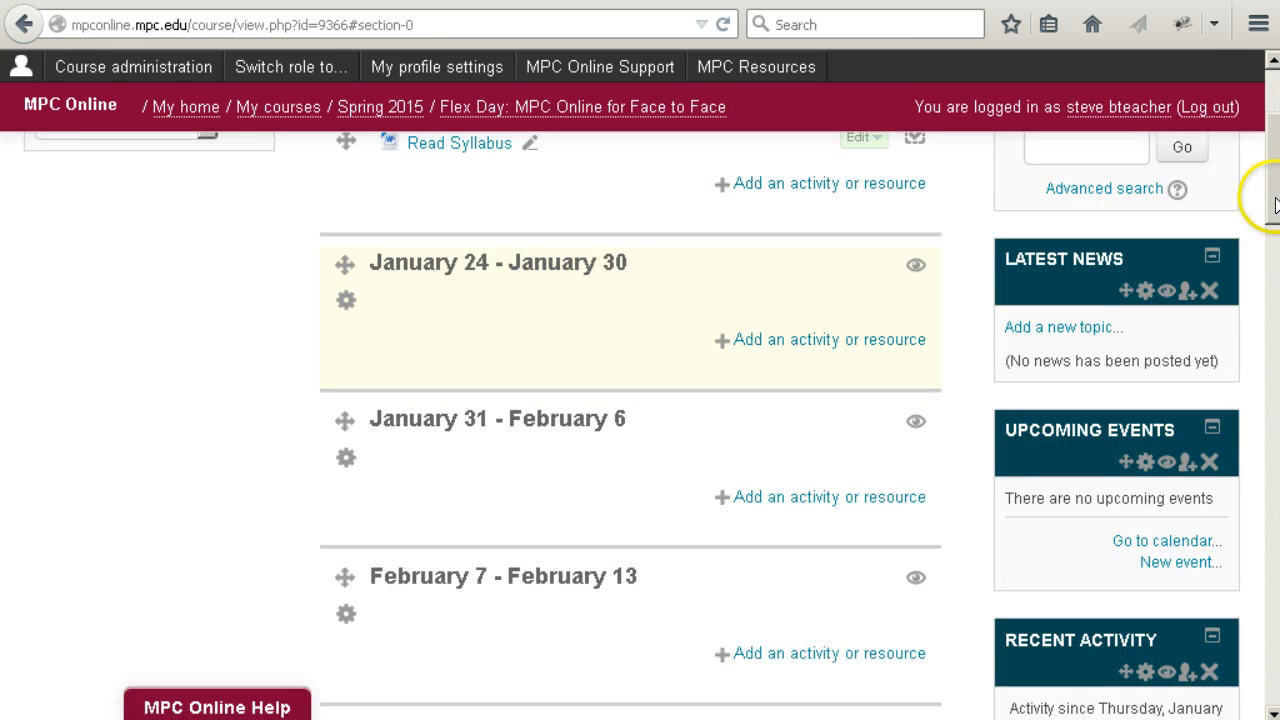
left_click_drag(1276, 203, 1277, 153)
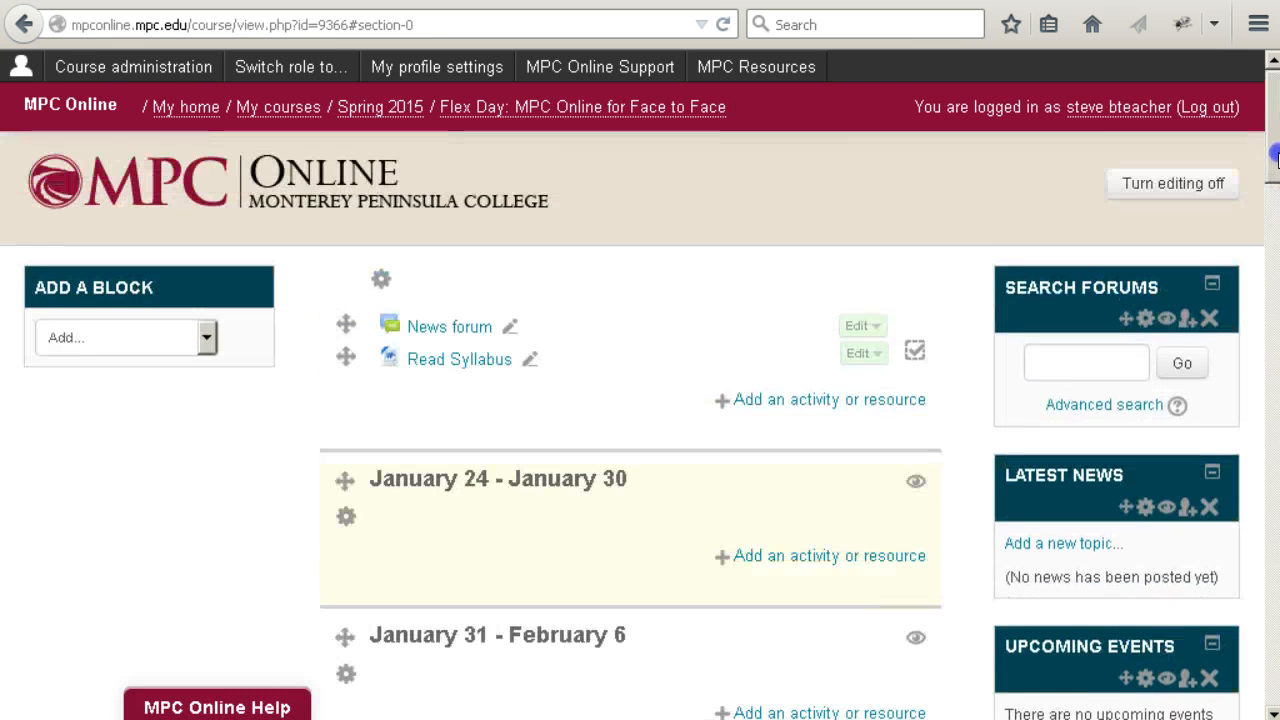
scroll(1275, 155, "down", 1)
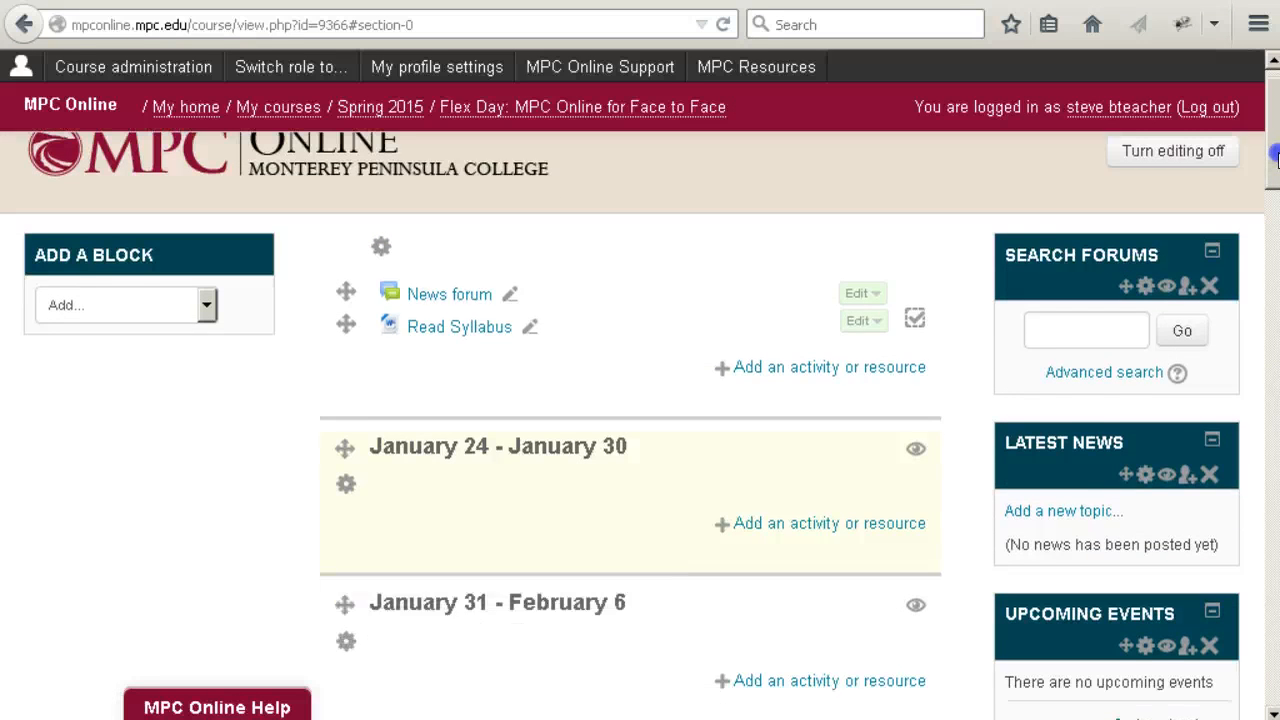
scroll(1275, 155, "up", 1)
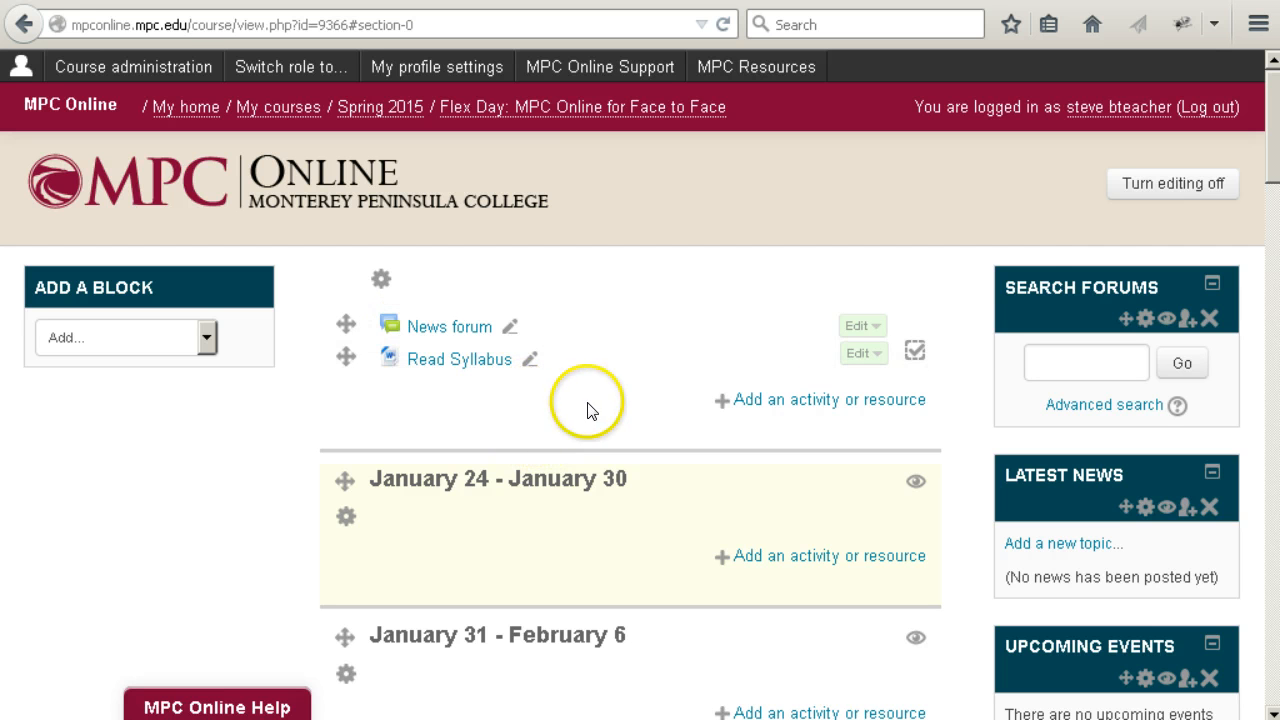
Turn course editing off and switch the role to Student to preview the course page
left_click(1181, 186)
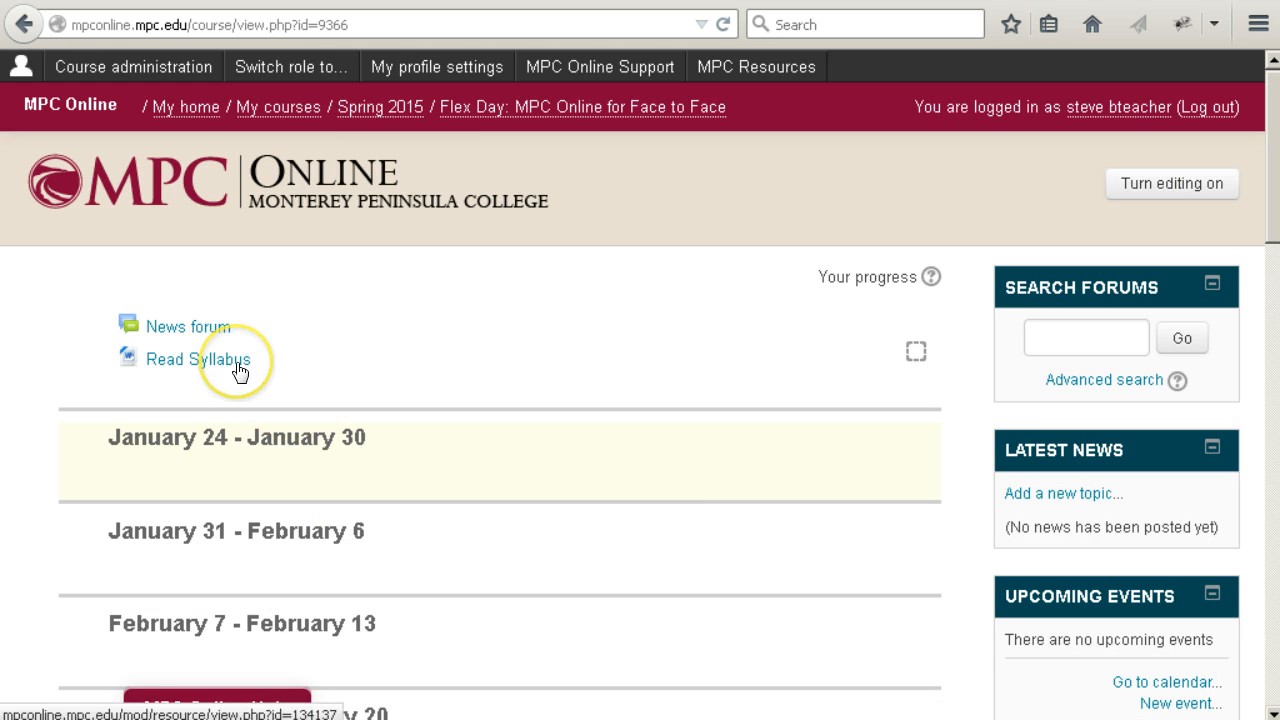
mouse_move(268, 69)
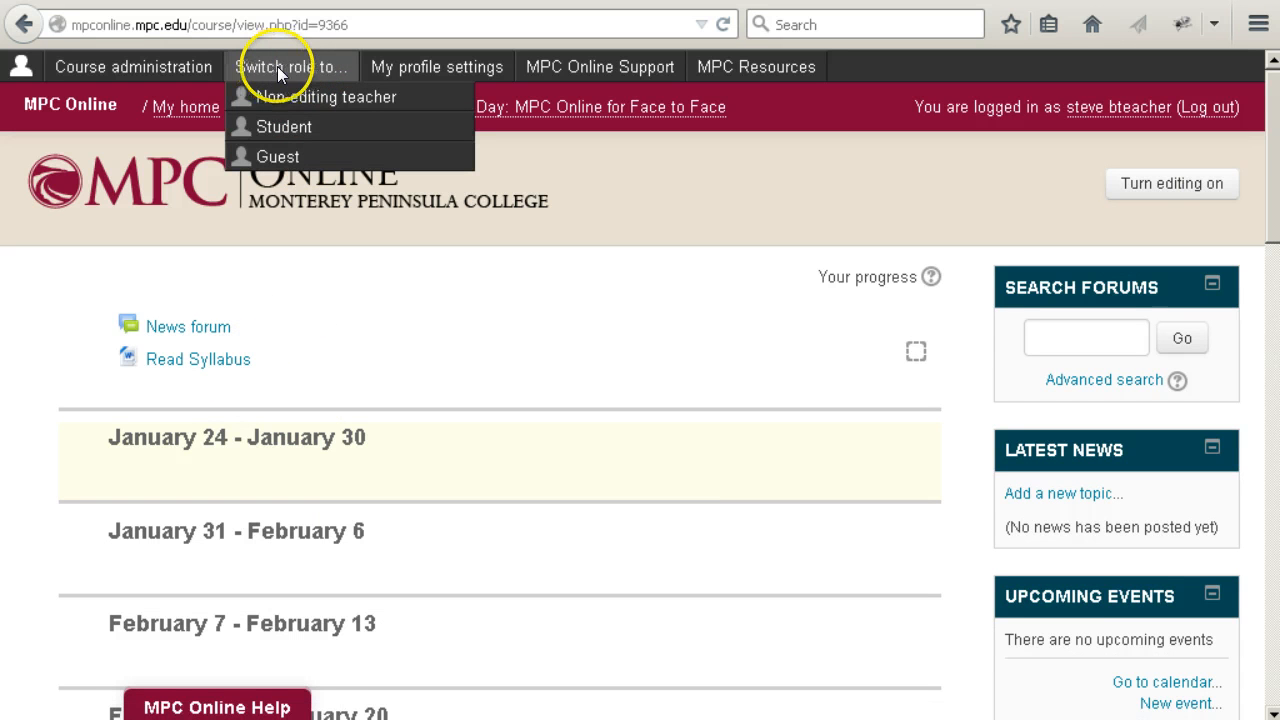
left_click(294, 130)
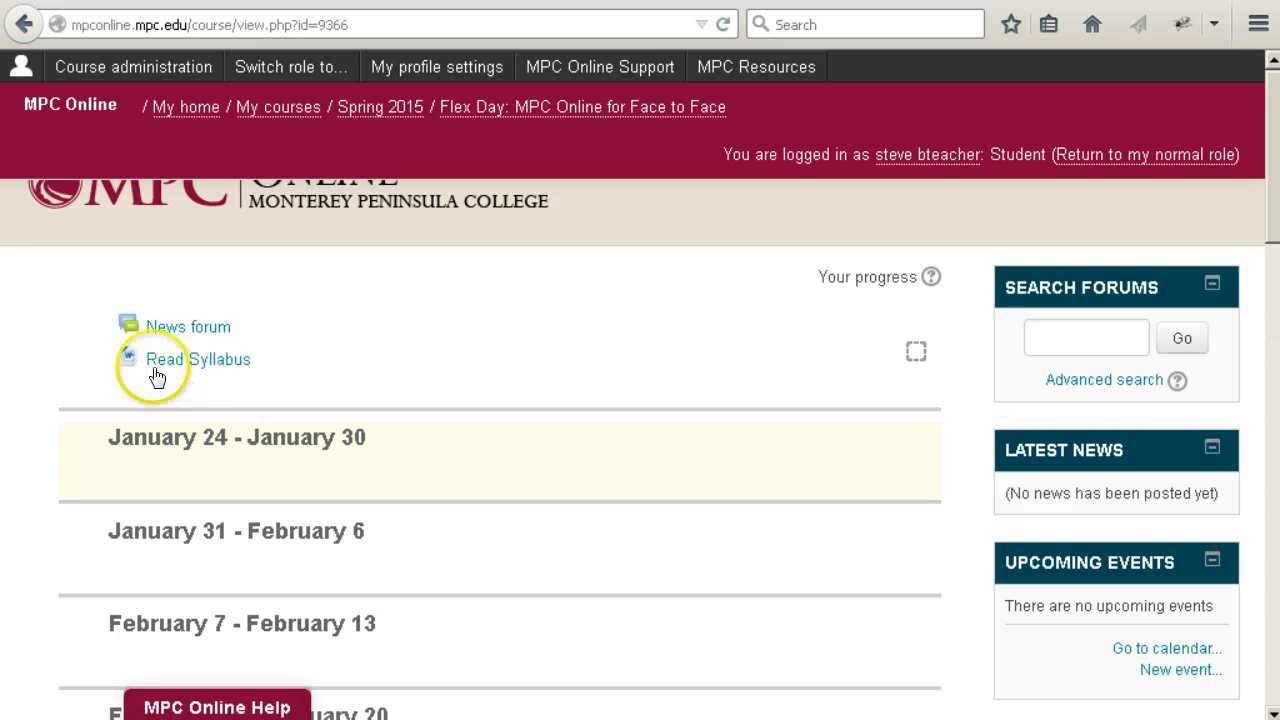
Open Read Syllabus as a student to examine the file-opening options, cancel the dialog, and return to the normal role
left_click(206, 366)
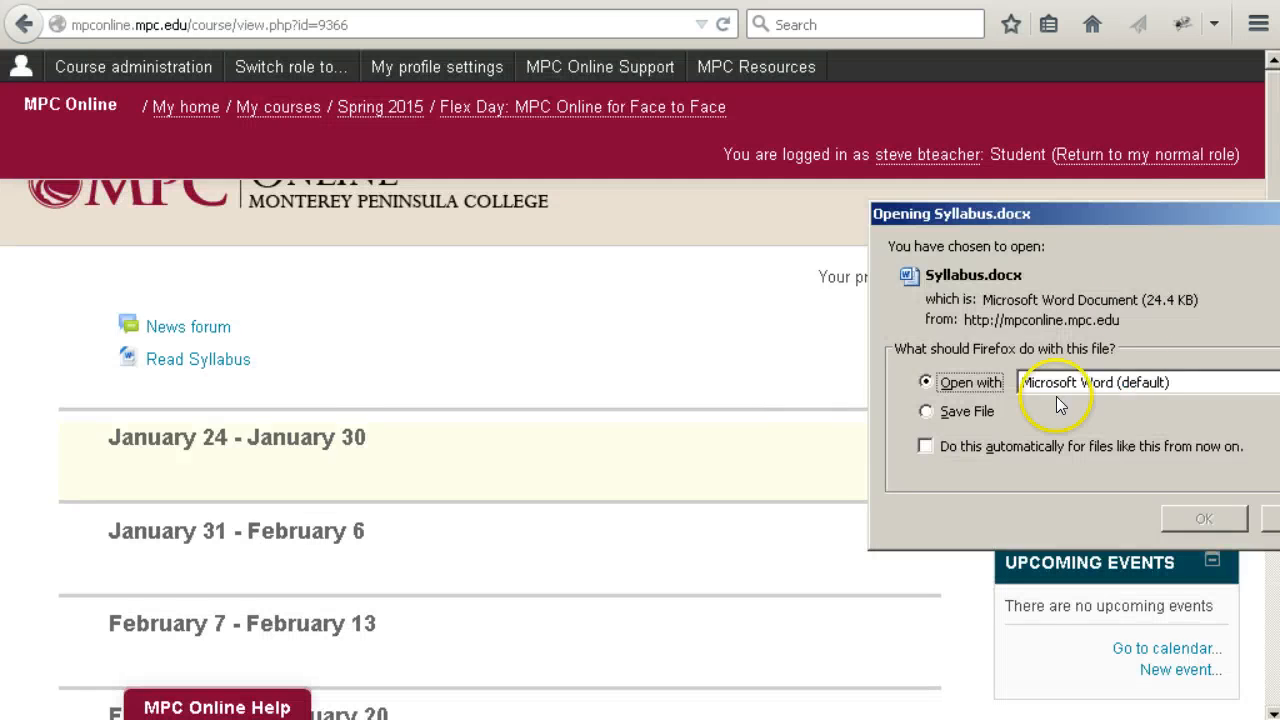
left_click_drag(1138, 216, 863, 220)
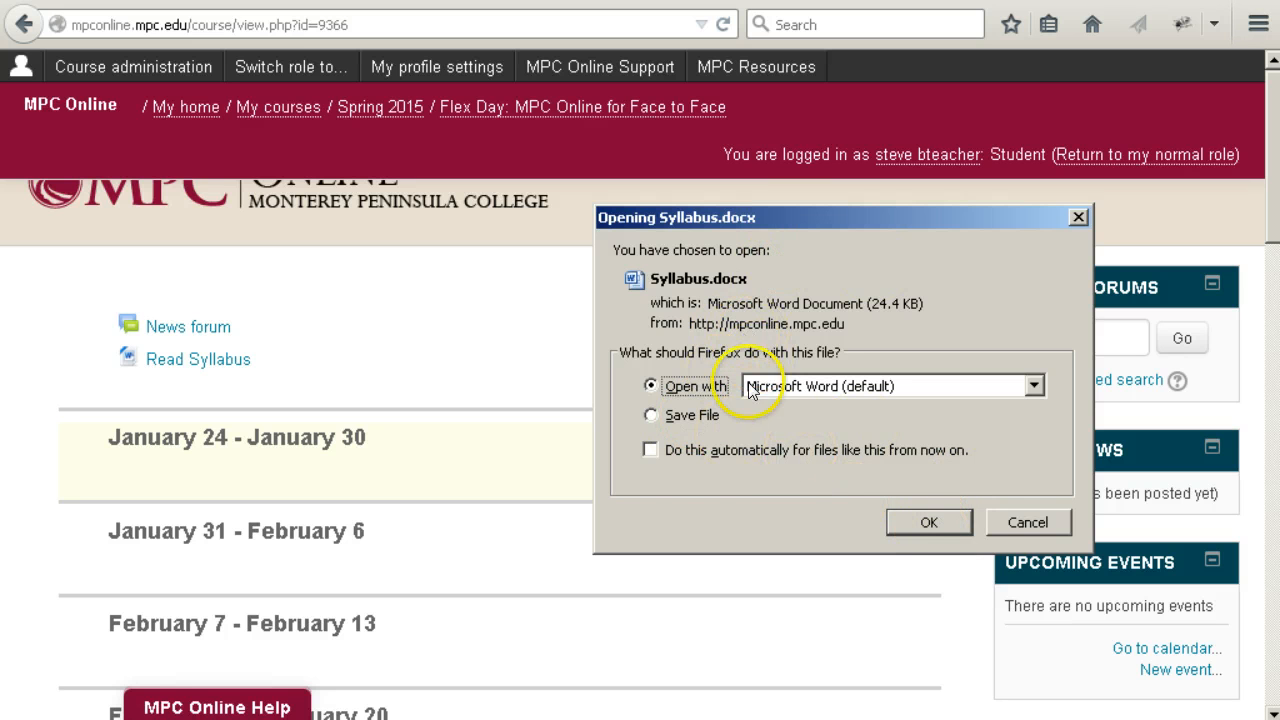
left_click(1028, 522)
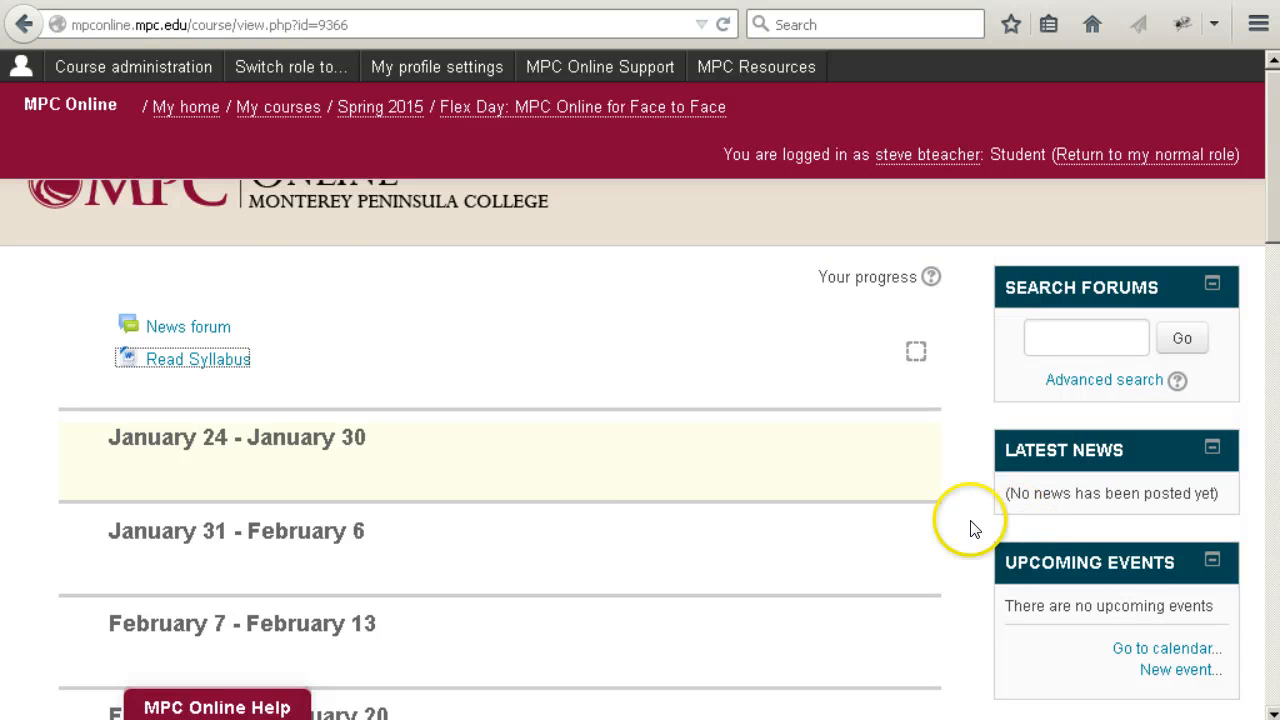
mouse_move(289, 66)
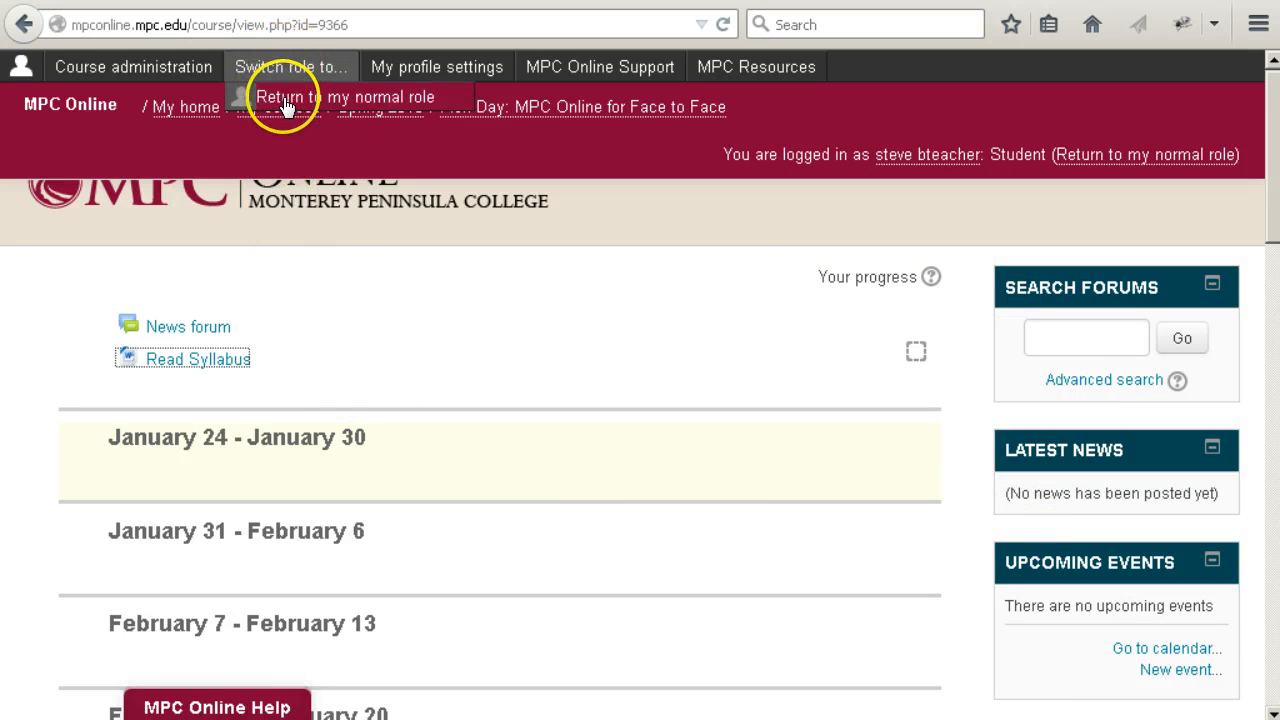
left_click(287, 104)
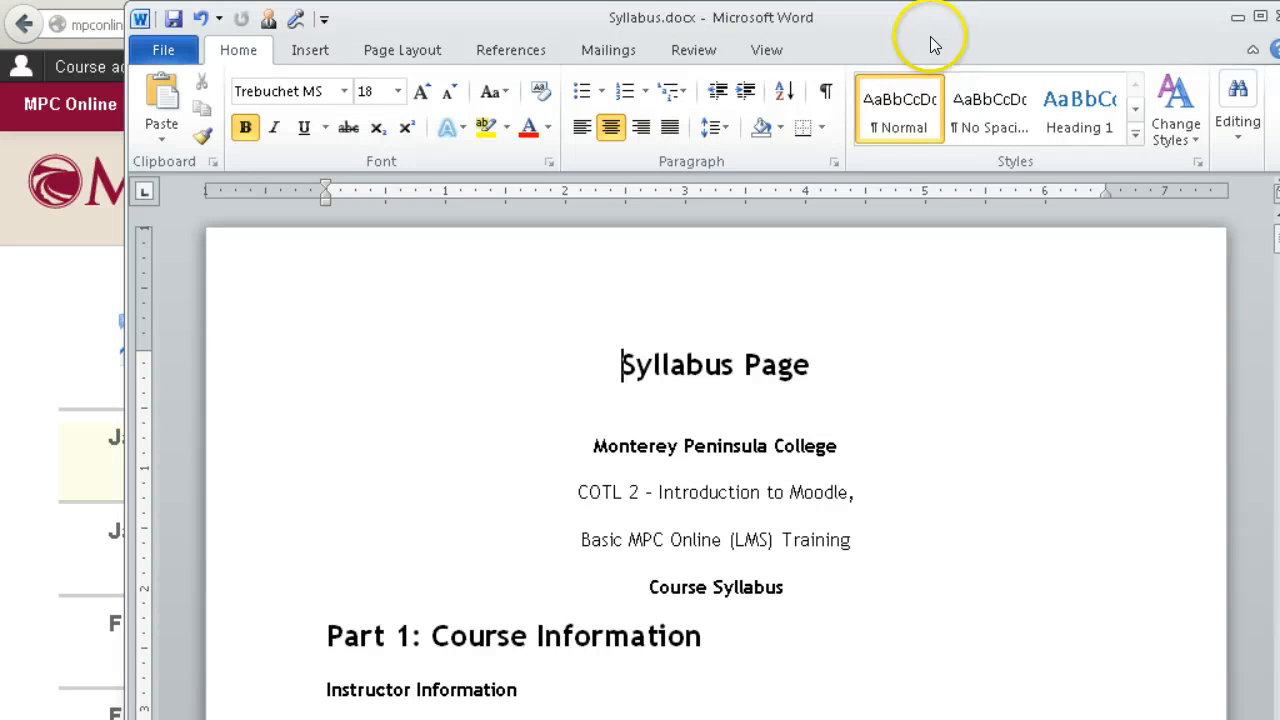
In the Word window, save Syllabus.docx as the PDF file Syllabus.pdf in the cotl2 folder, and return to the browser
left_click(938, 37)
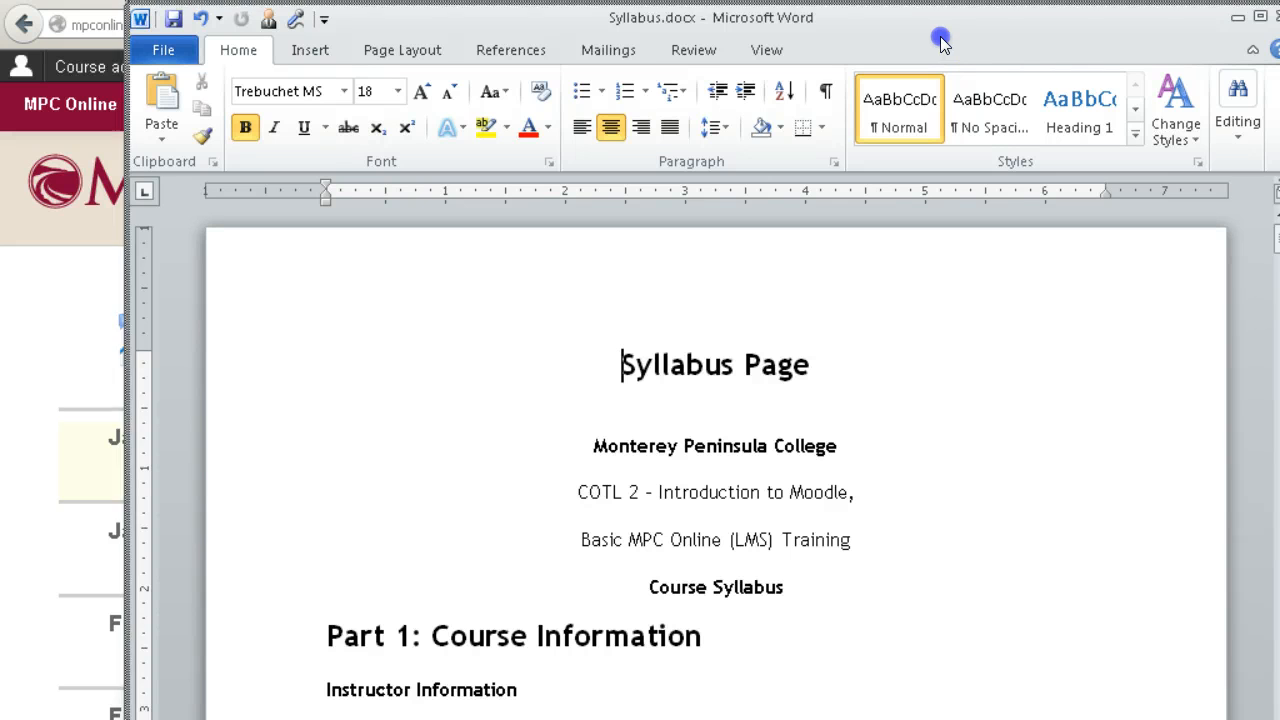
left_click(160, 50)
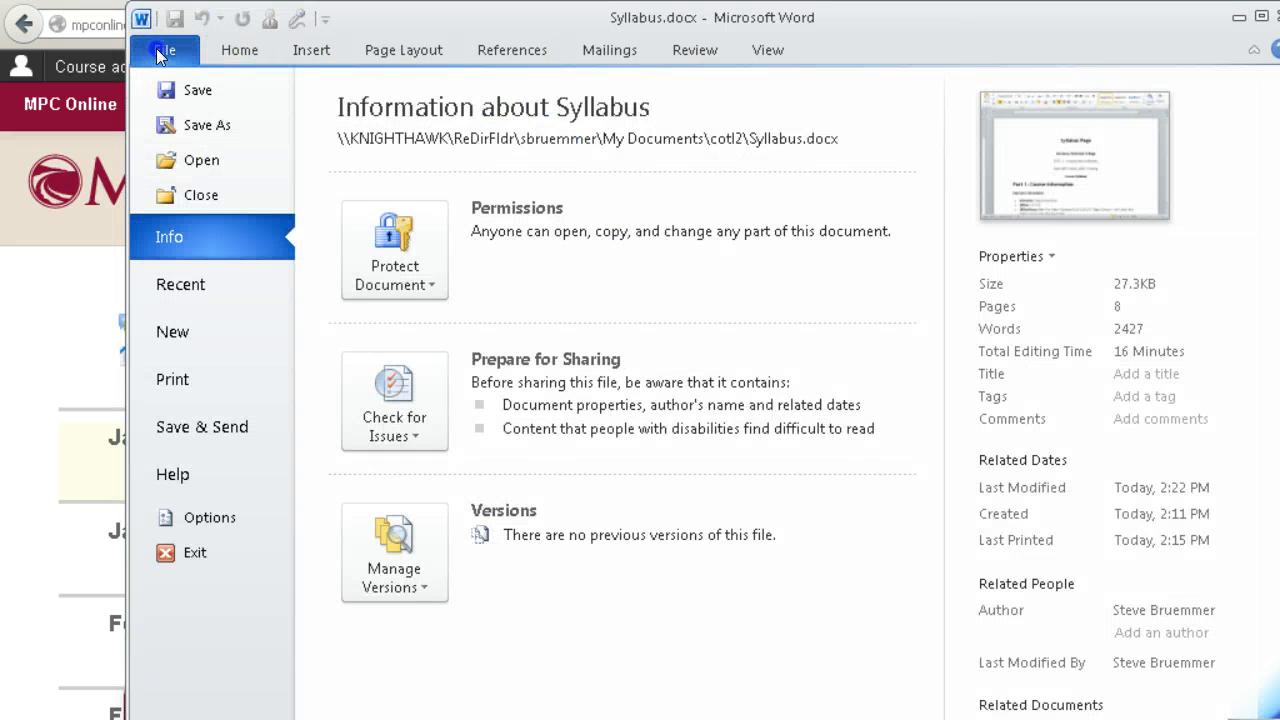
left_click(185, 124)
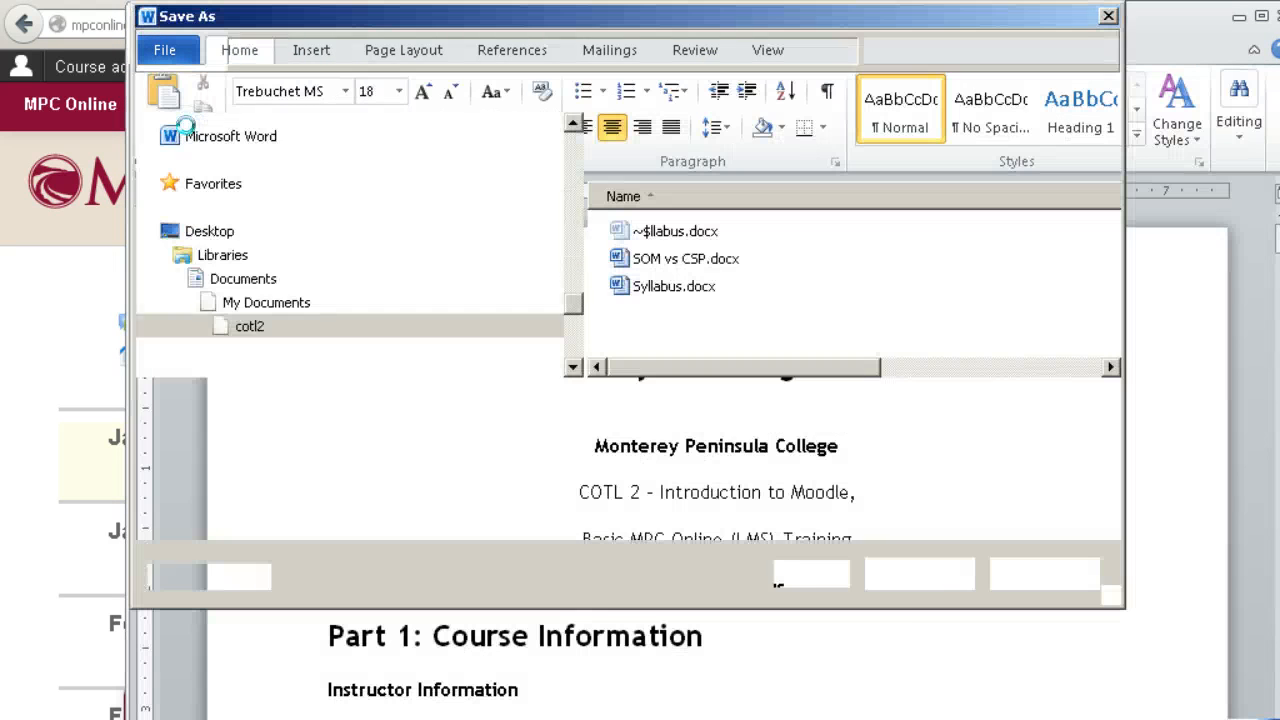
left_click(470, 436)
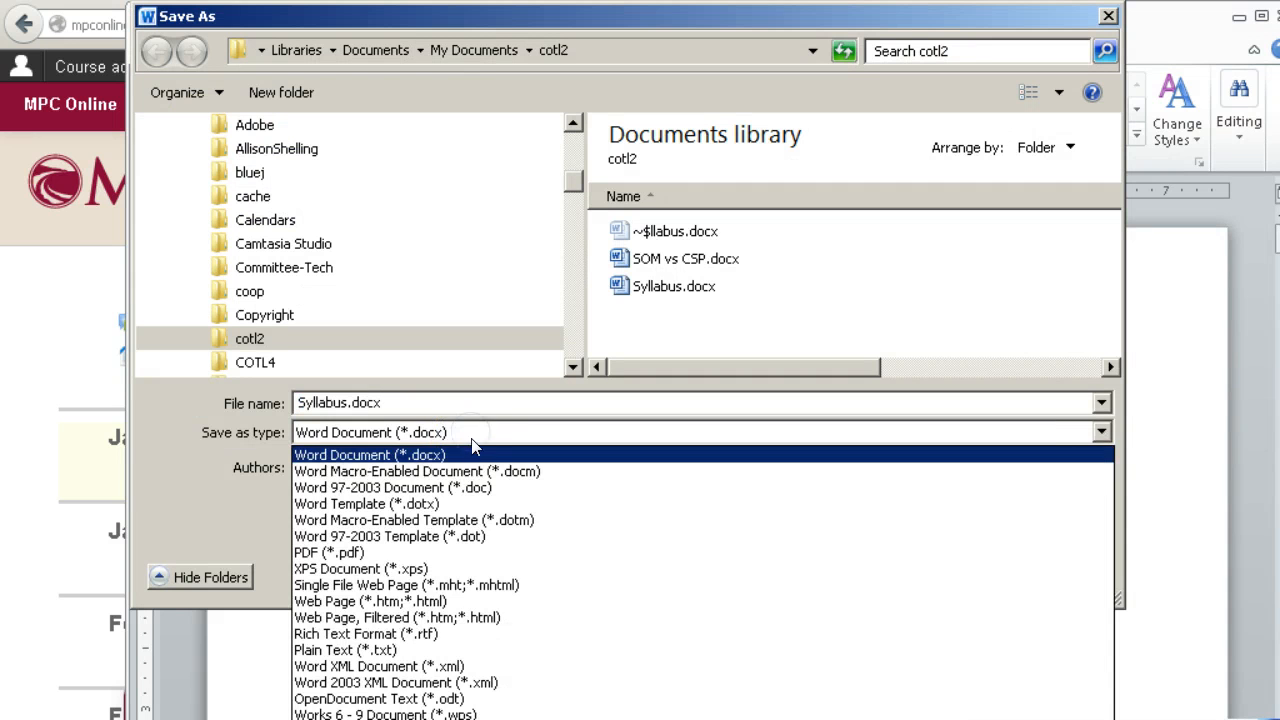
left_click(393, 552)
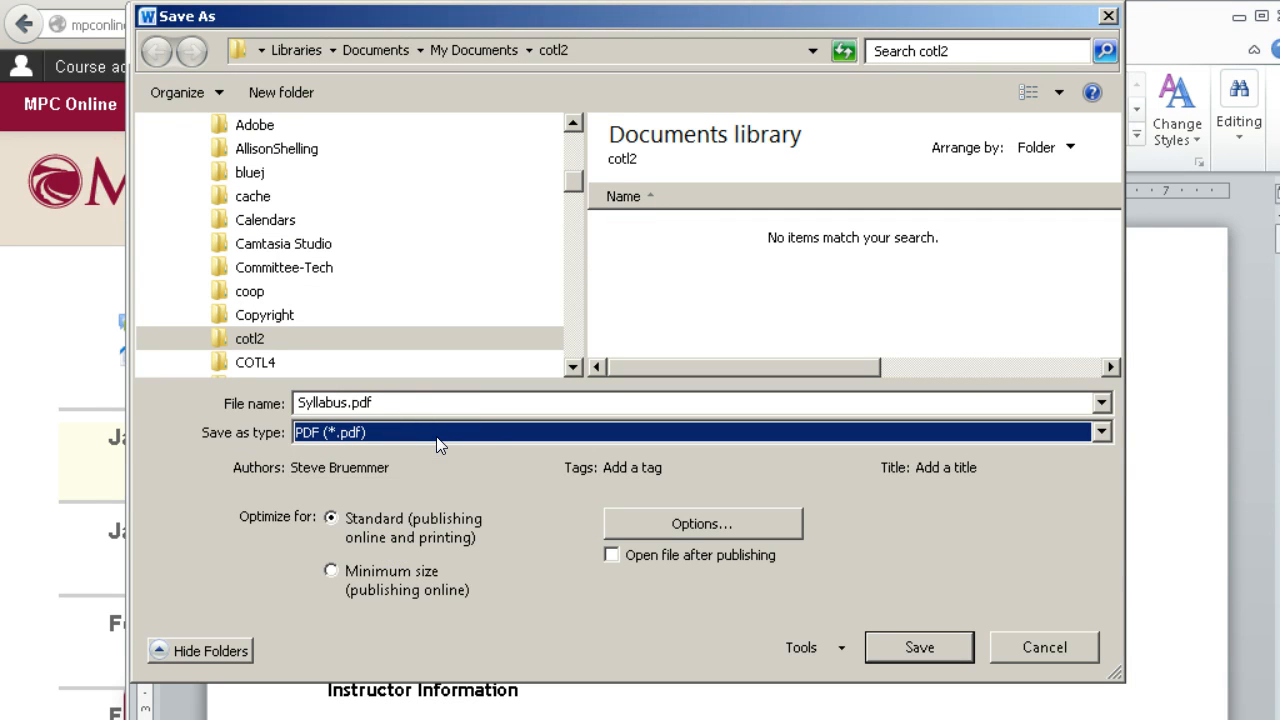
left_click(924, 646)
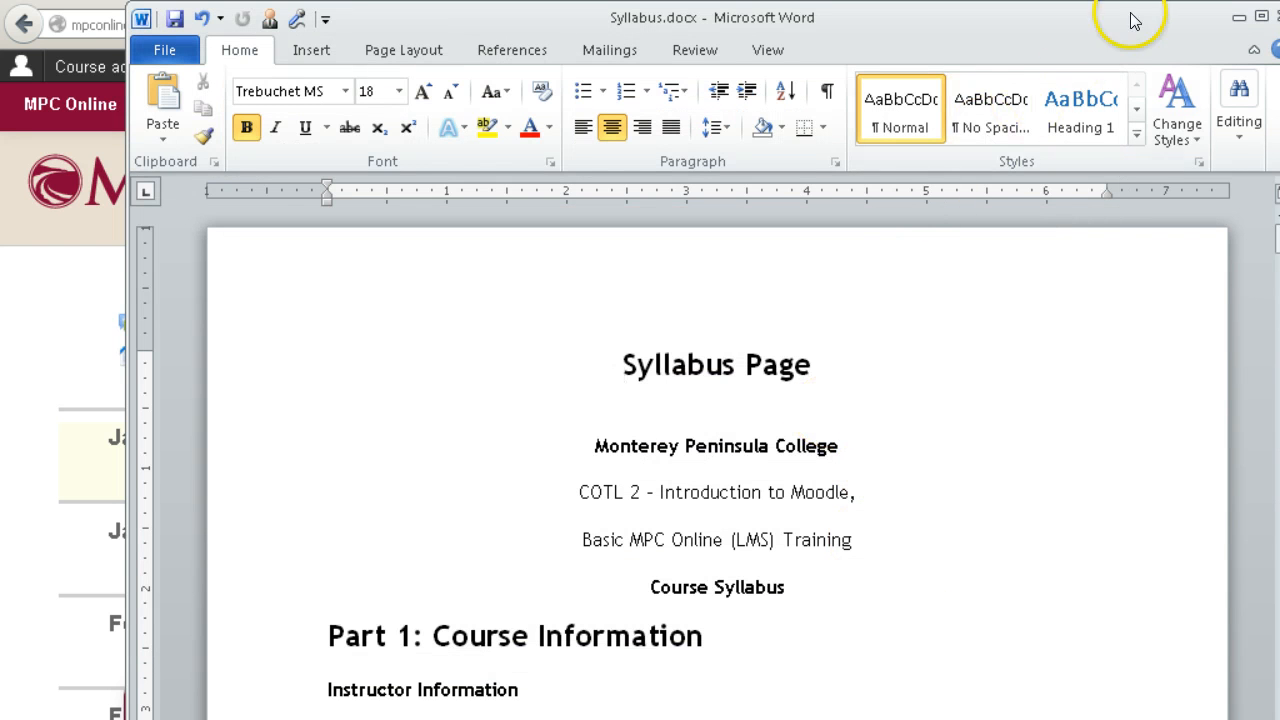
left_click(1238, 17)
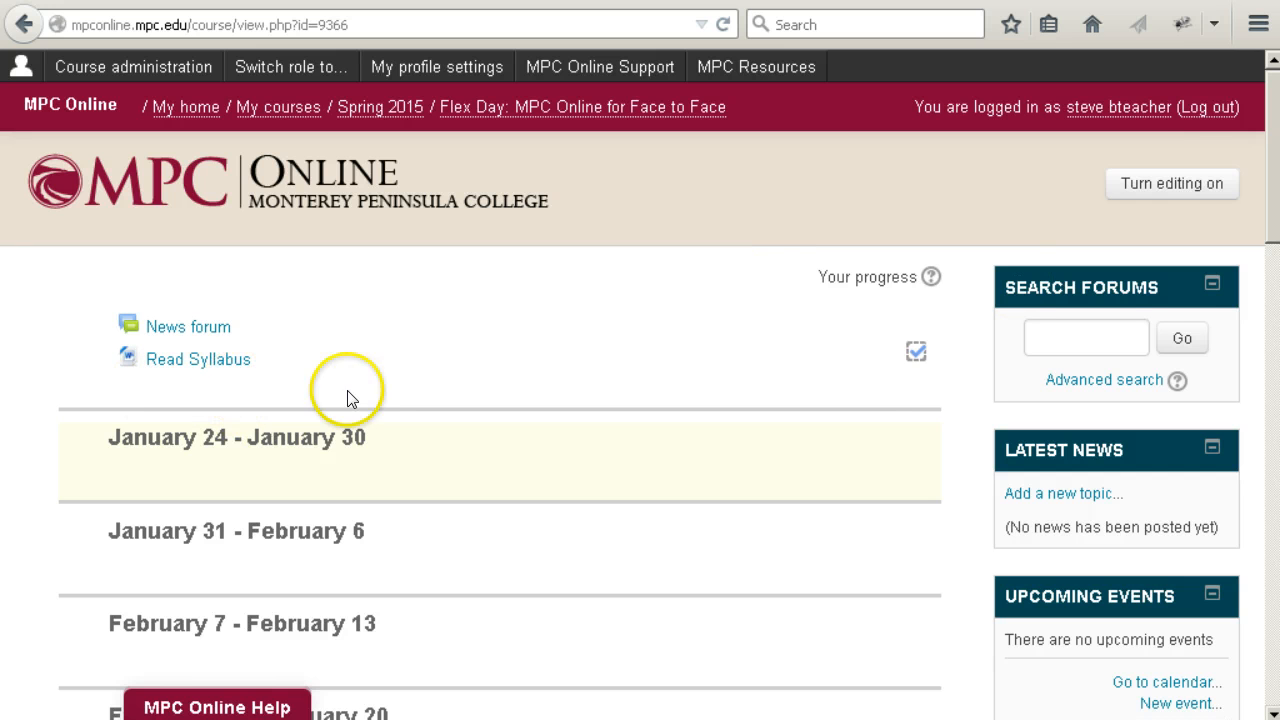
Turn course editing on and start adding a new File resource to the opening section
left_click(1190, 185)
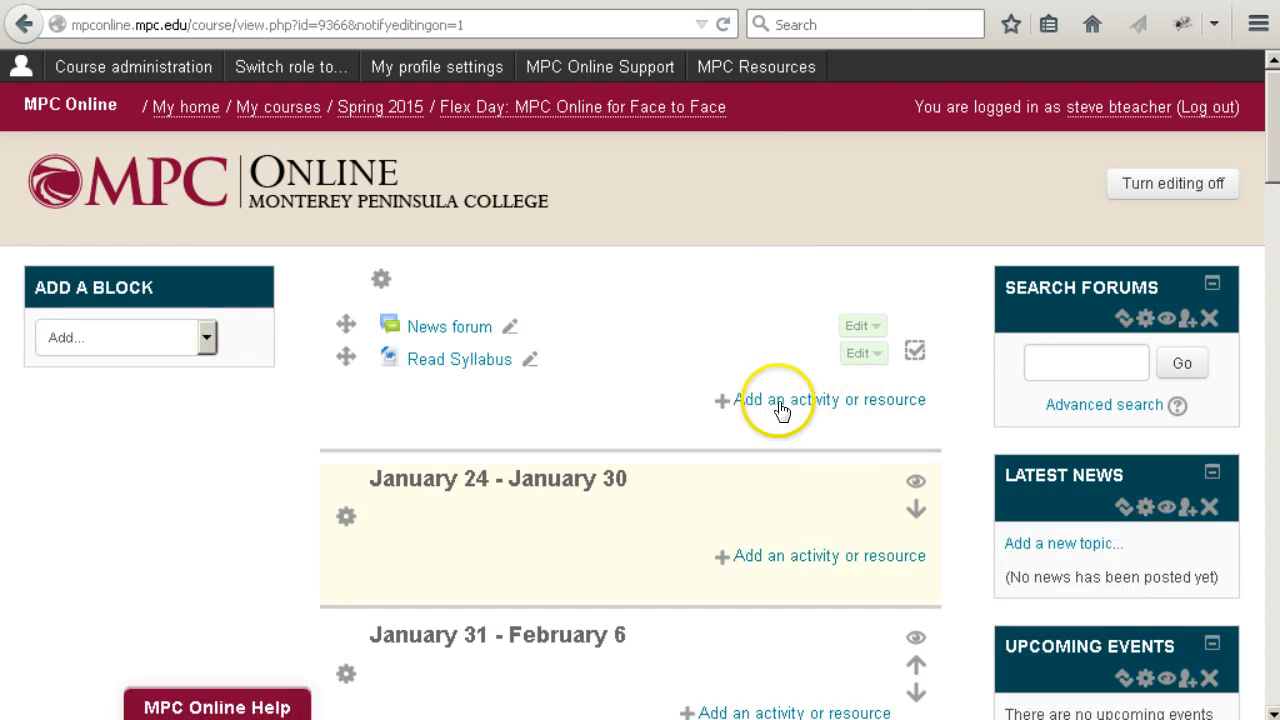
left_click(780, 408)
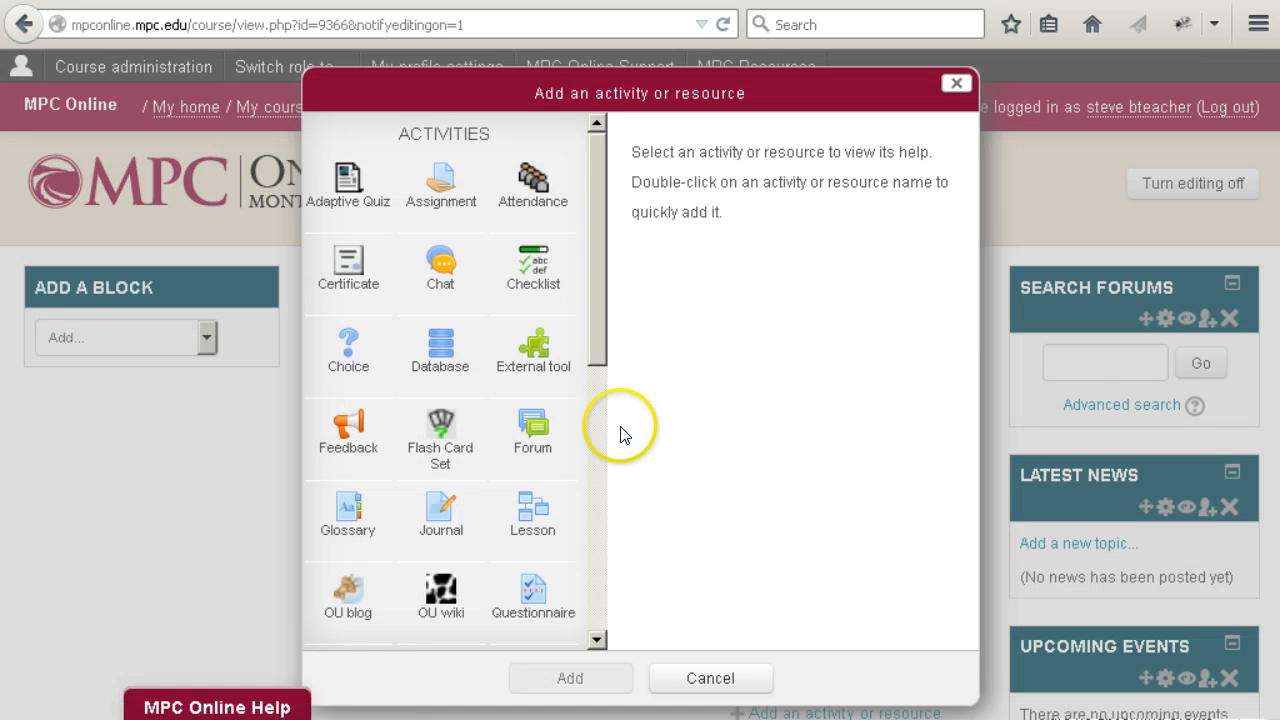
scroll(600, 420, "down", 10)
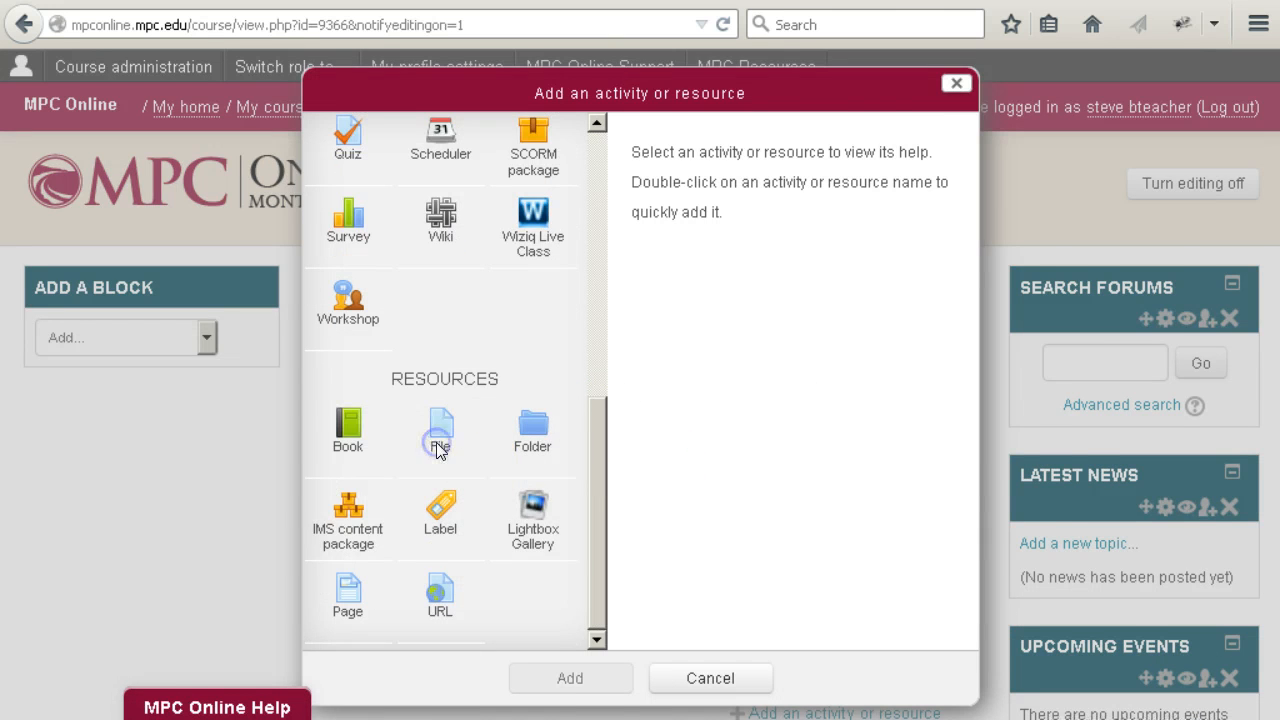
left_click(440, 448)
left_click(557, 443)
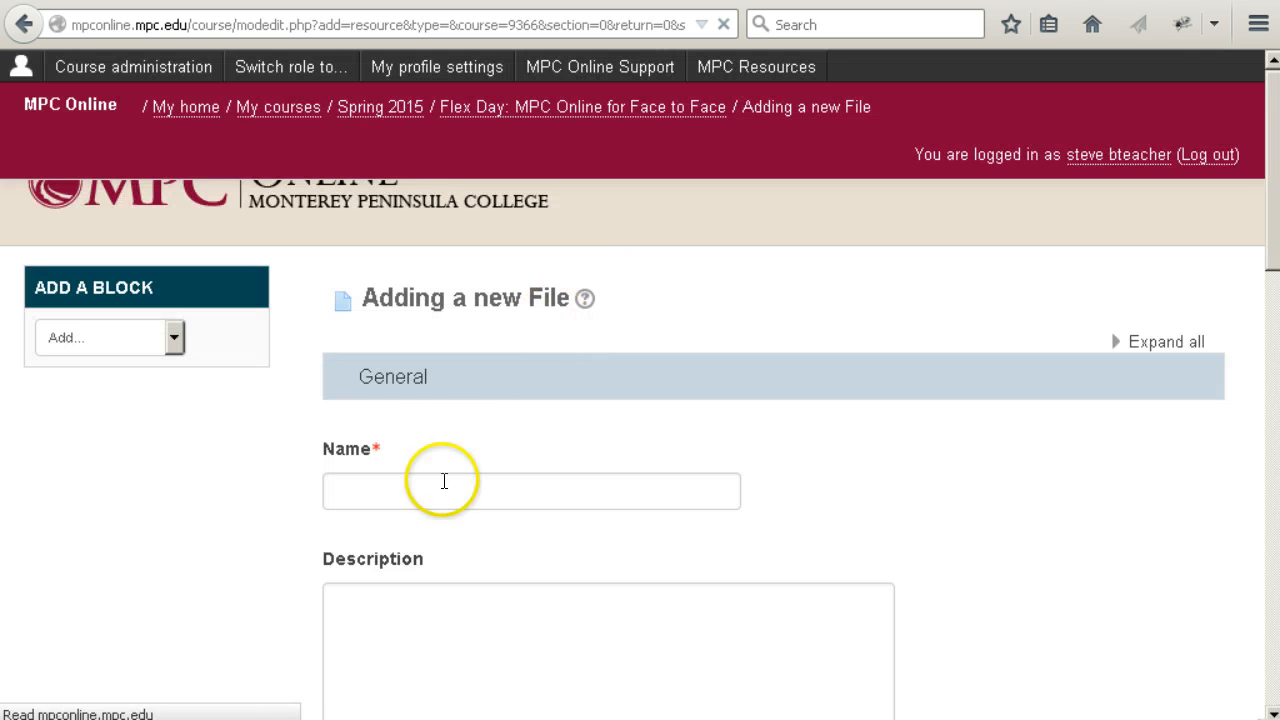
Name the new file resource "Syllabus (PDF)"
left_click(446, 488)
type("Syllabus ")
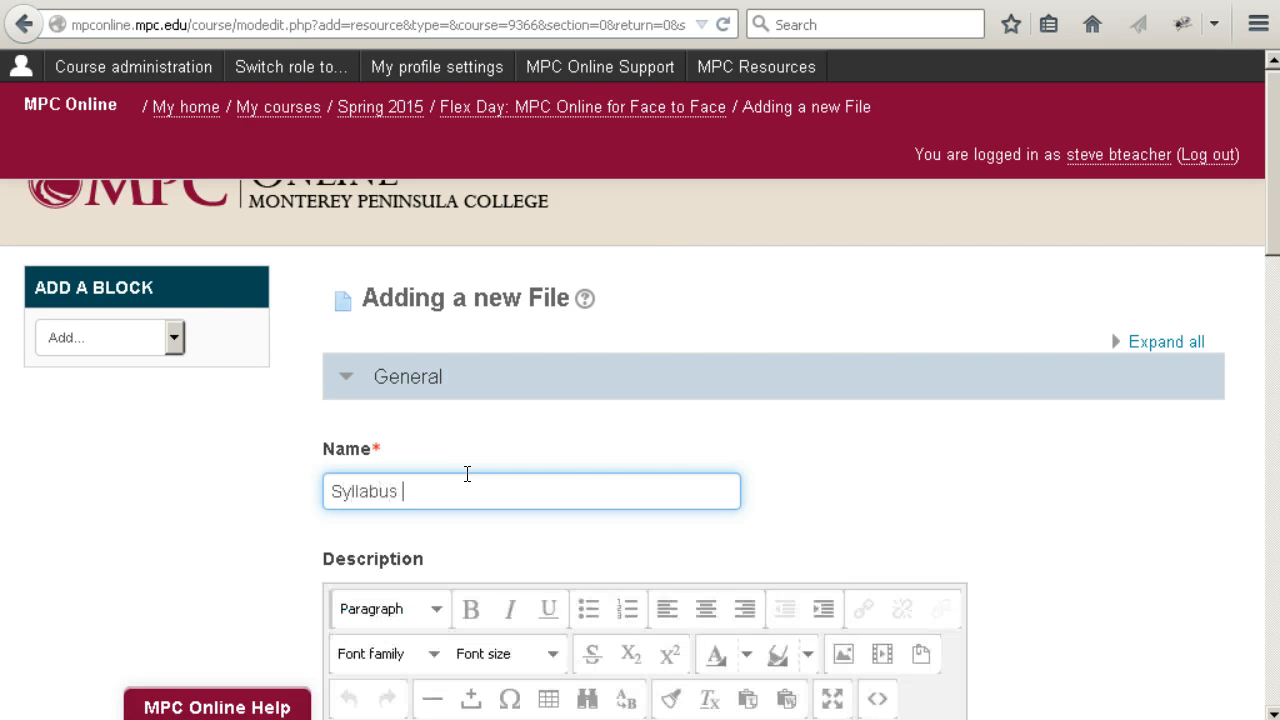
type("(PDF")
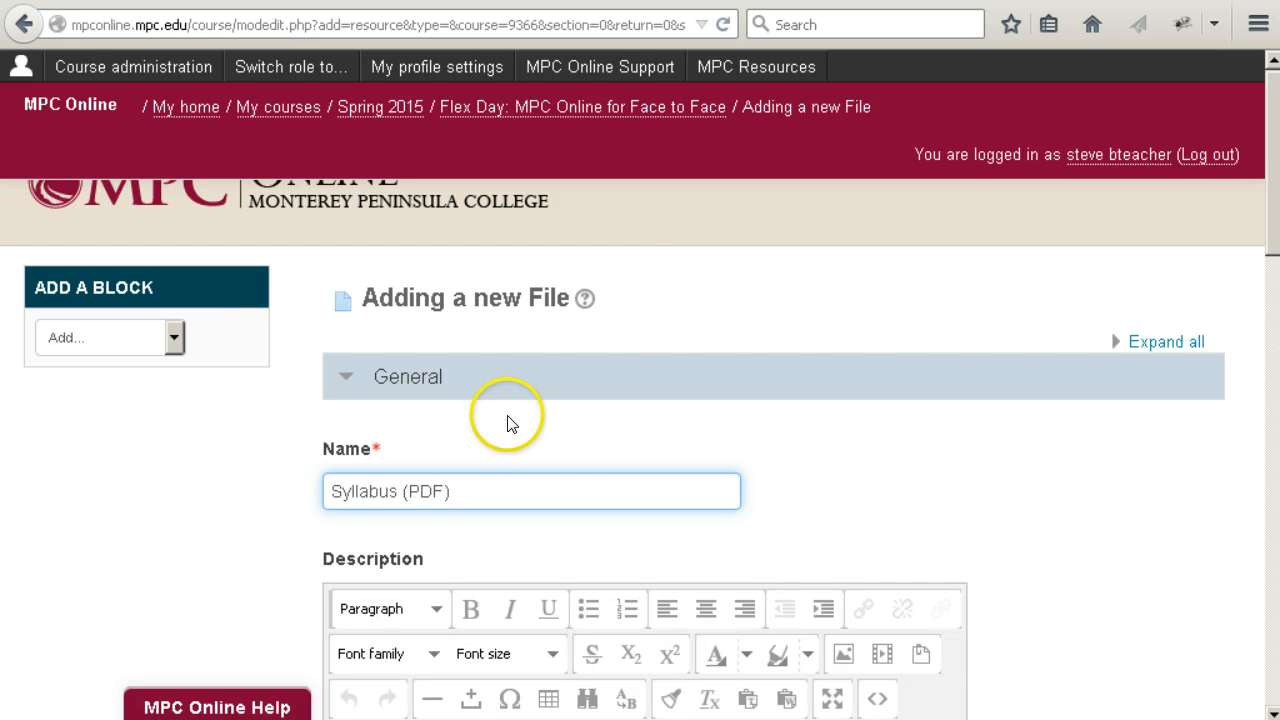
Switch to the Windows Explorer window showing cotl2, drop Syllabus.pdf into the resource's file area, and return to the browser form
scroll(550, 432, "down", 5)
scroll(588, 446, "down", 4)
scroll(588, 446, "down", 1)
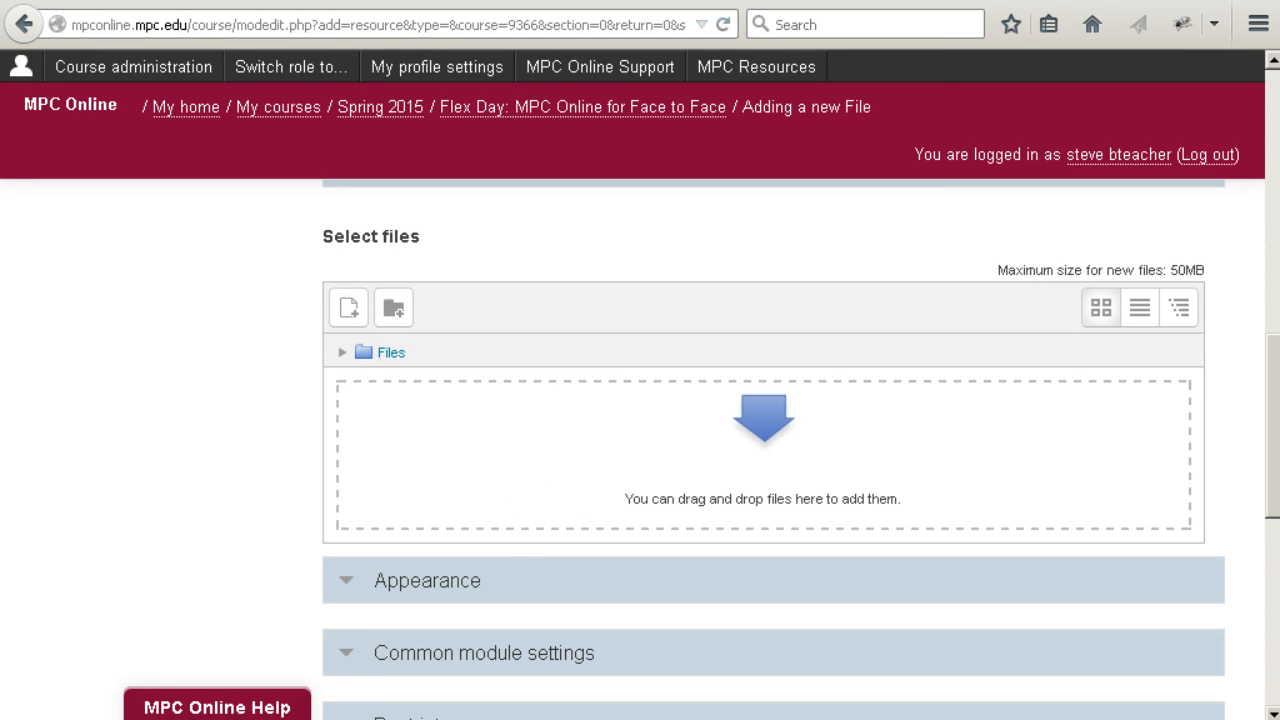
key("alt+Tab")
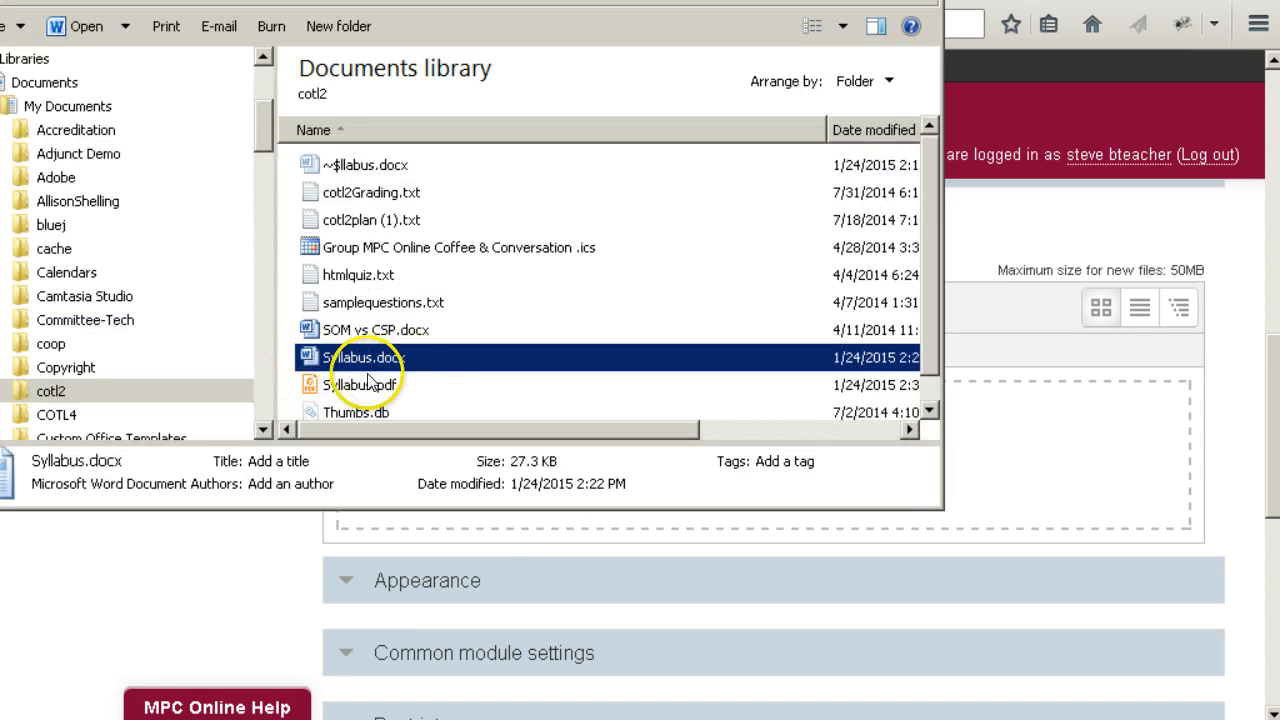
left_click_drag(345, 385, 1006, 436)
left_click(1042, 2)
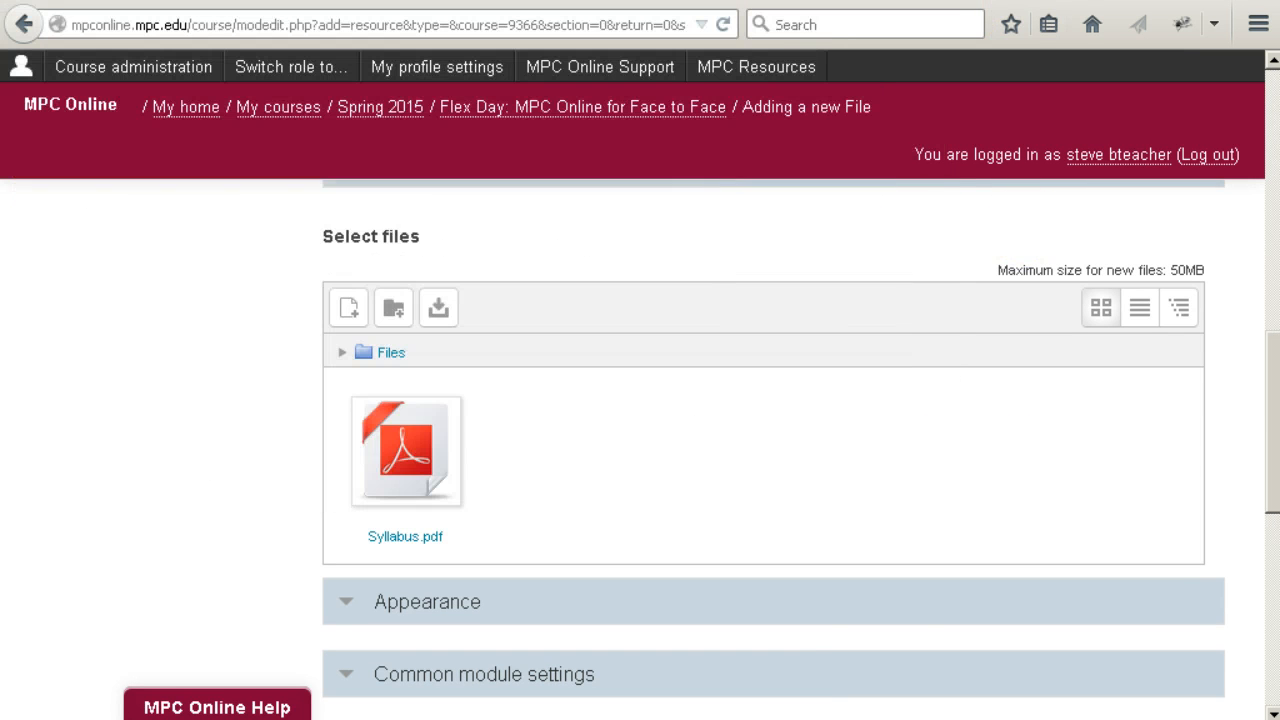
scroll(805, 432, "down", 3)
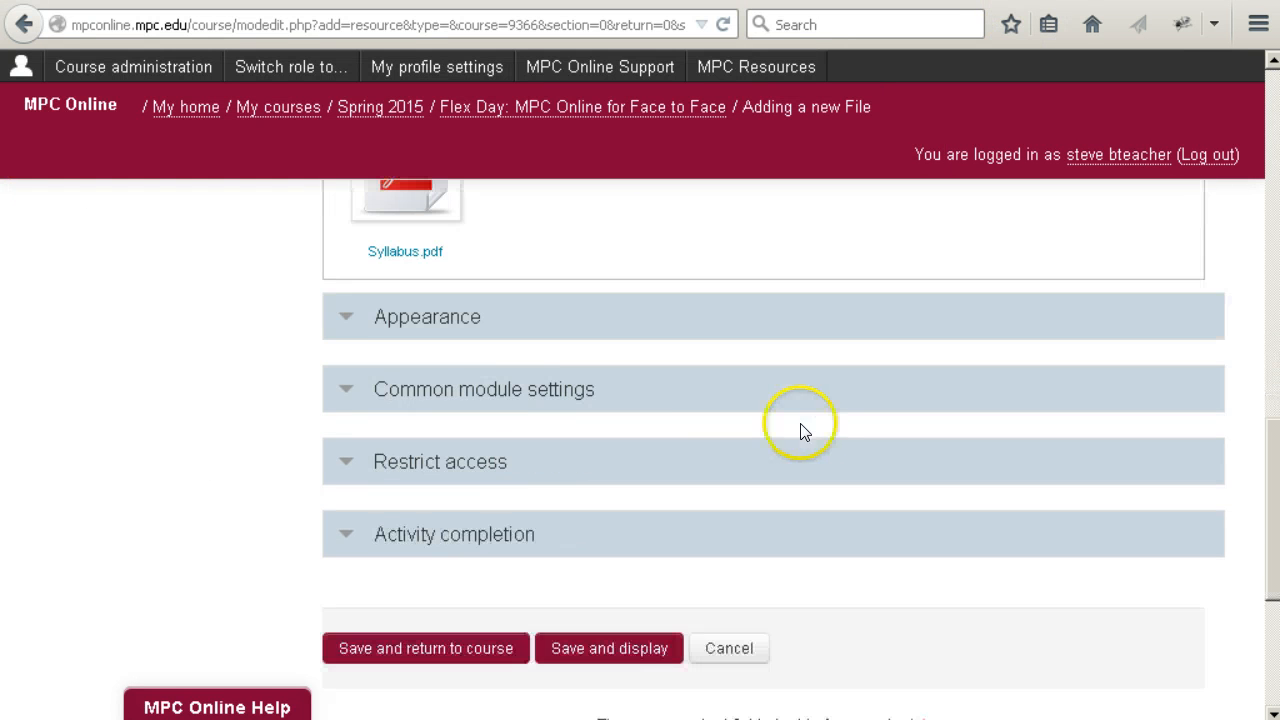
Track the PDF resource's completion with "Show activity as complete when conditions are met", require a view, and save and return to the course
left_click(341, 316)
scroll(628, 458, "down", 5)
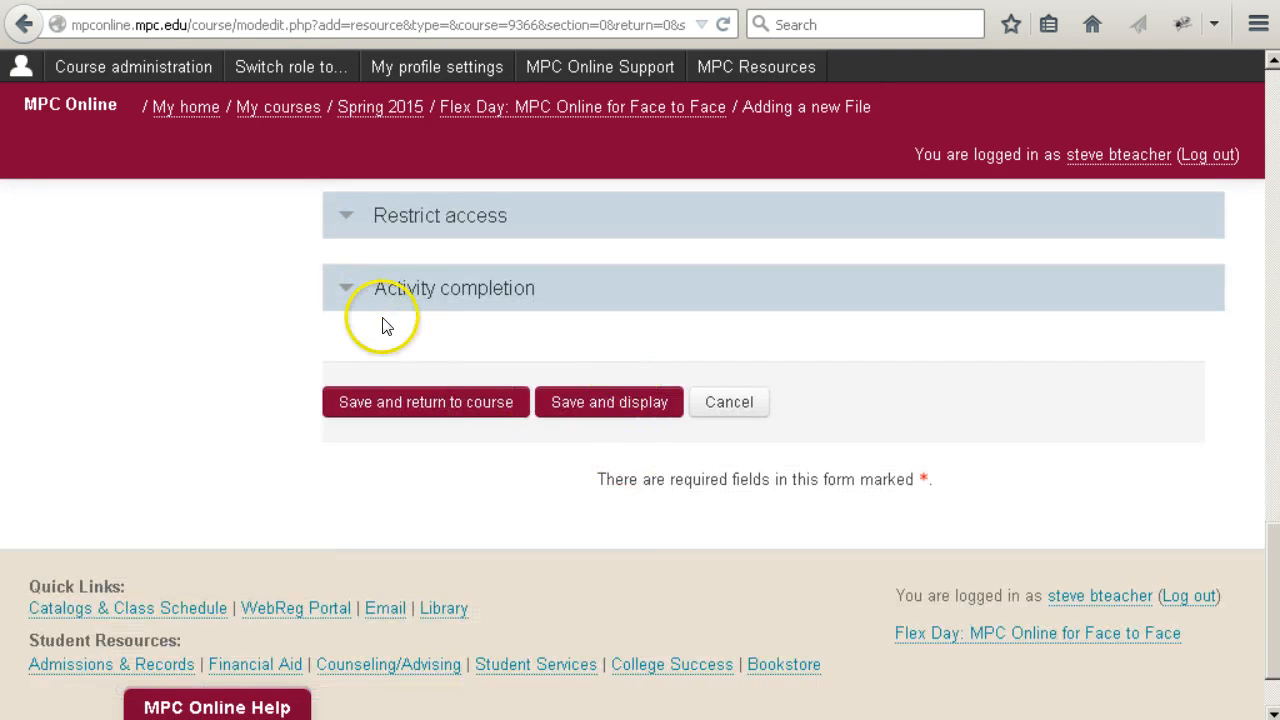
left_click(346, 289)
left_click(451, 422)
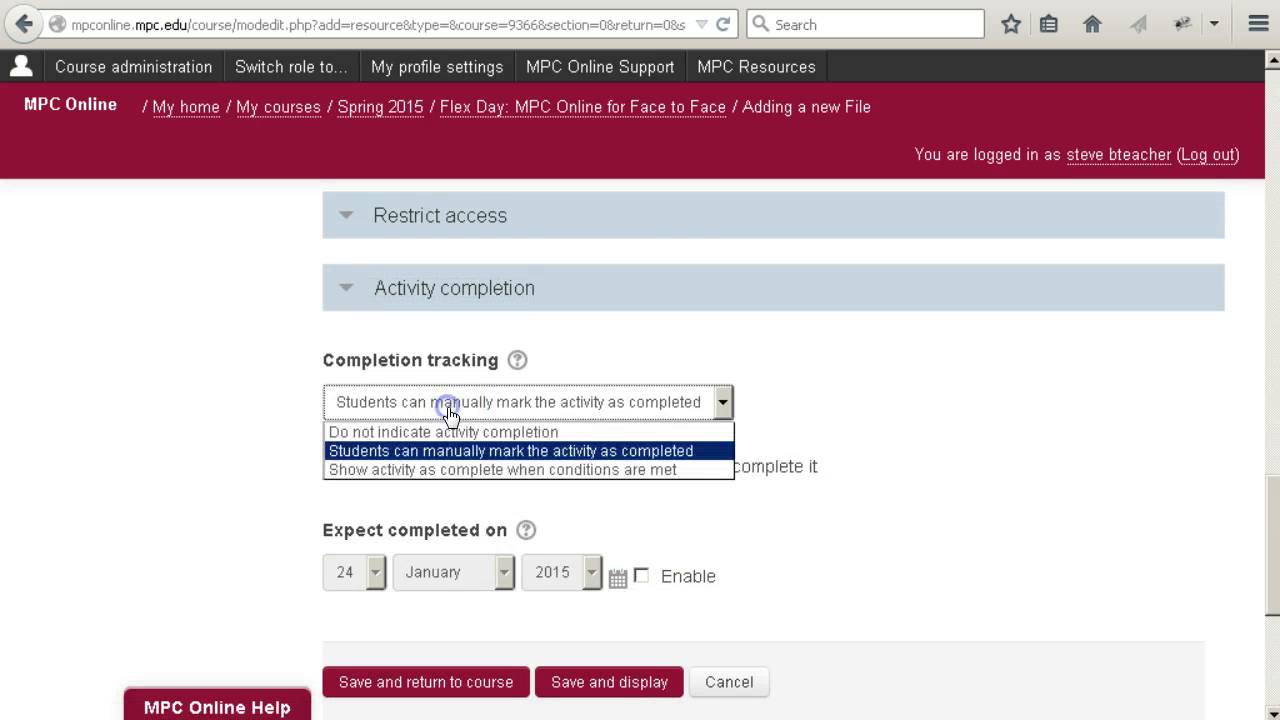
left_click(456, 477)
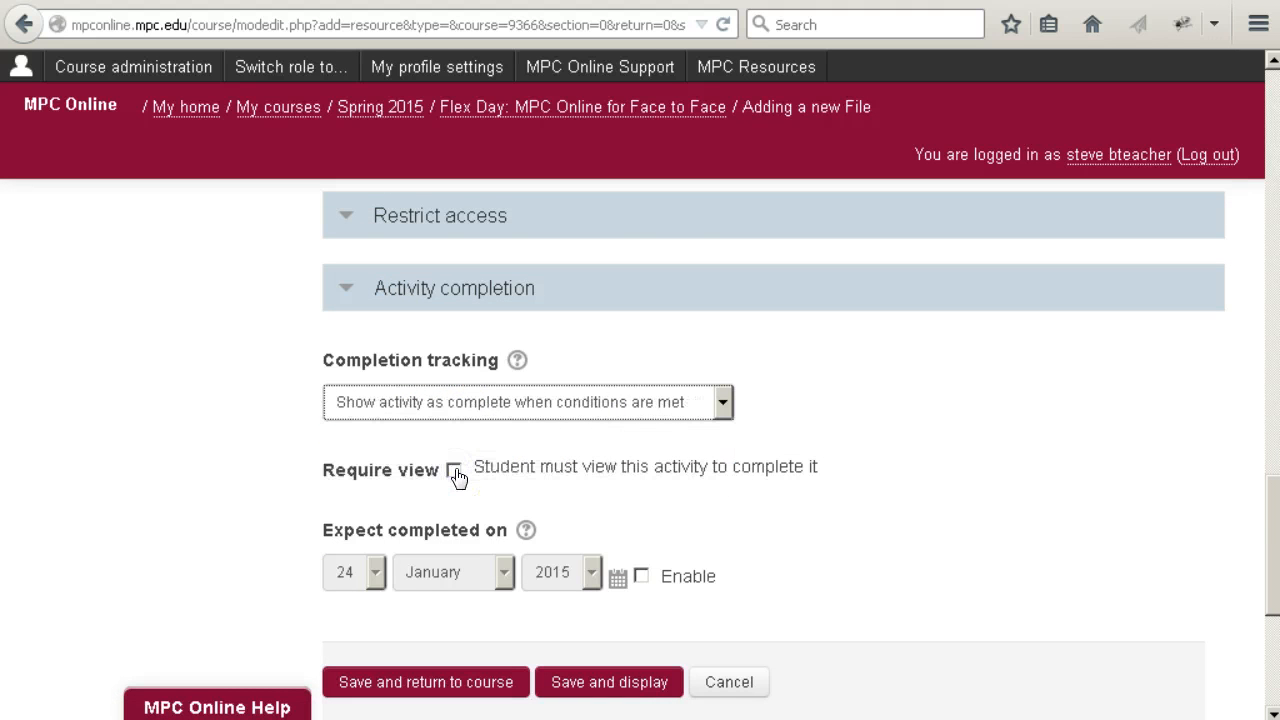
left_click(454, 470)
scroll(820, 508, "down", 5)
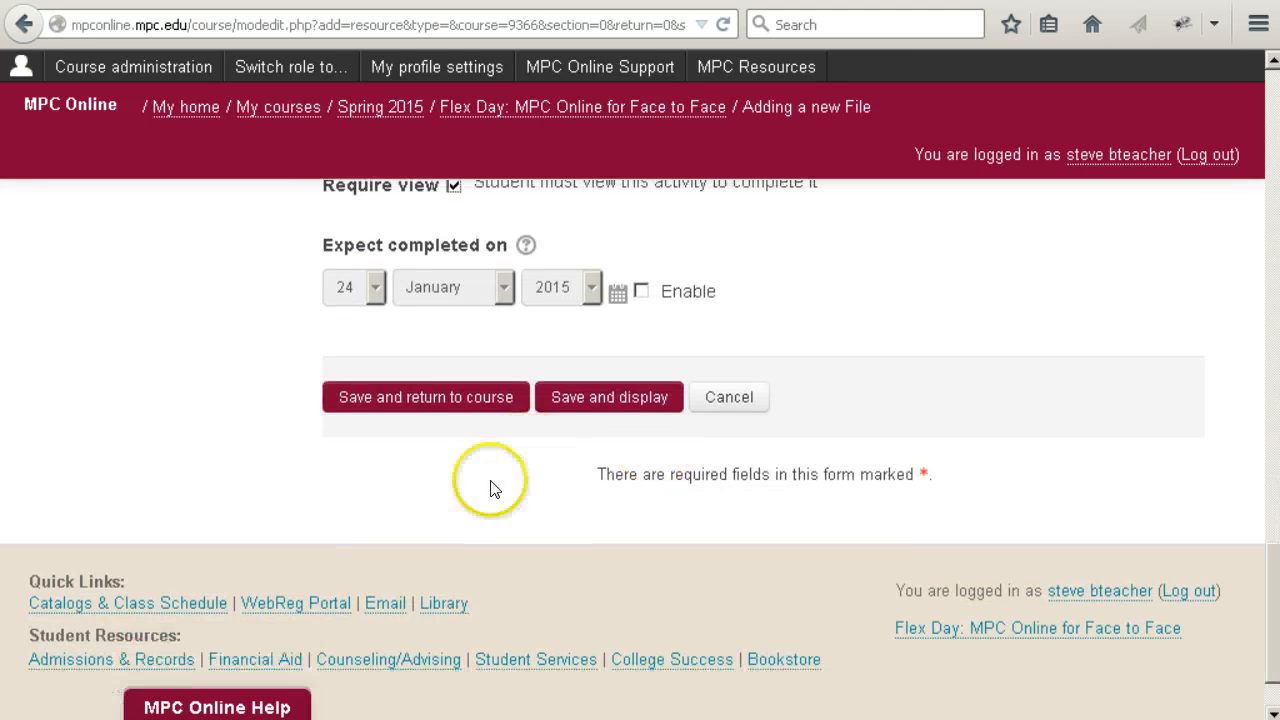
left_click(463, 398)
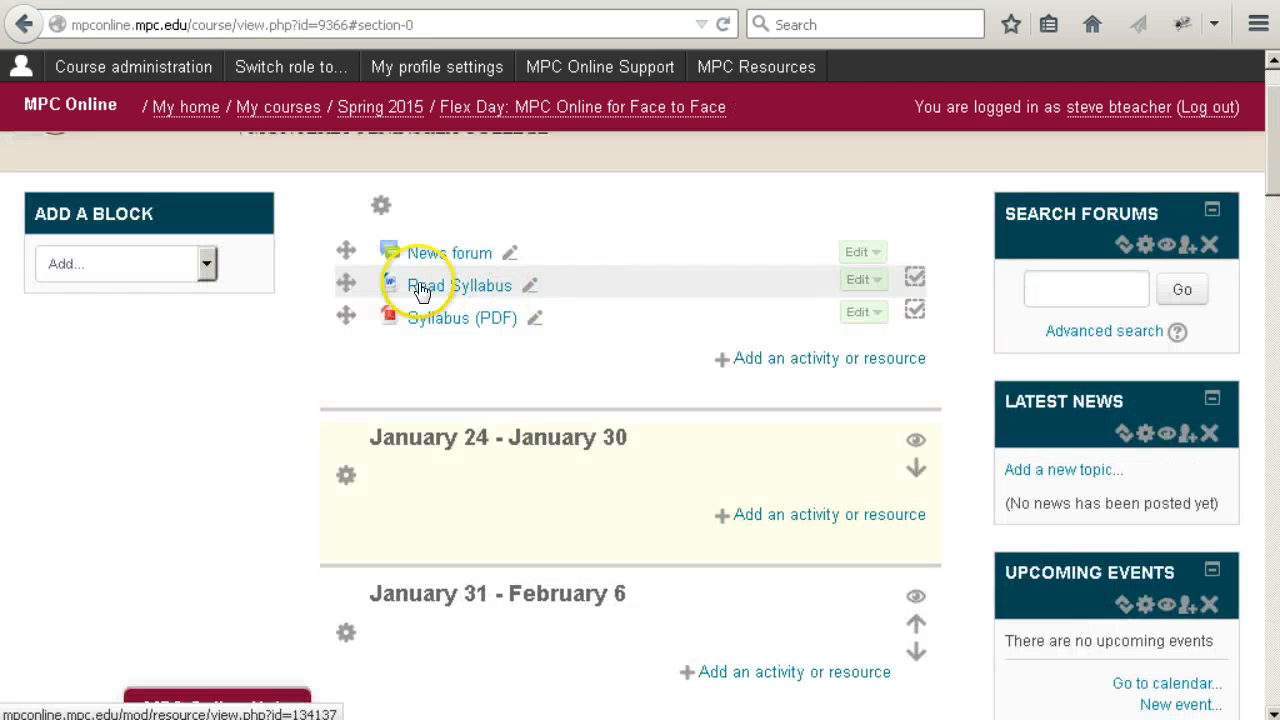
Start adding a new Page resource to the opening section of the course
left_click(468, 325)
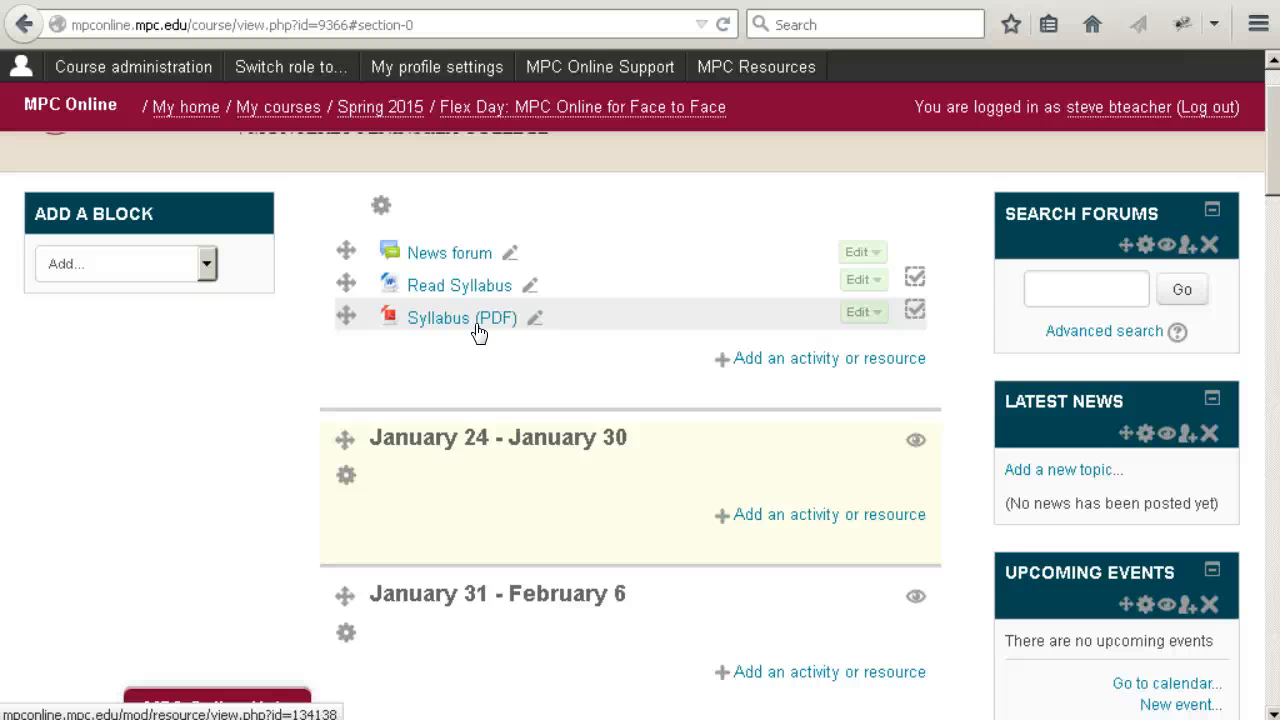
left_click(793, 360)
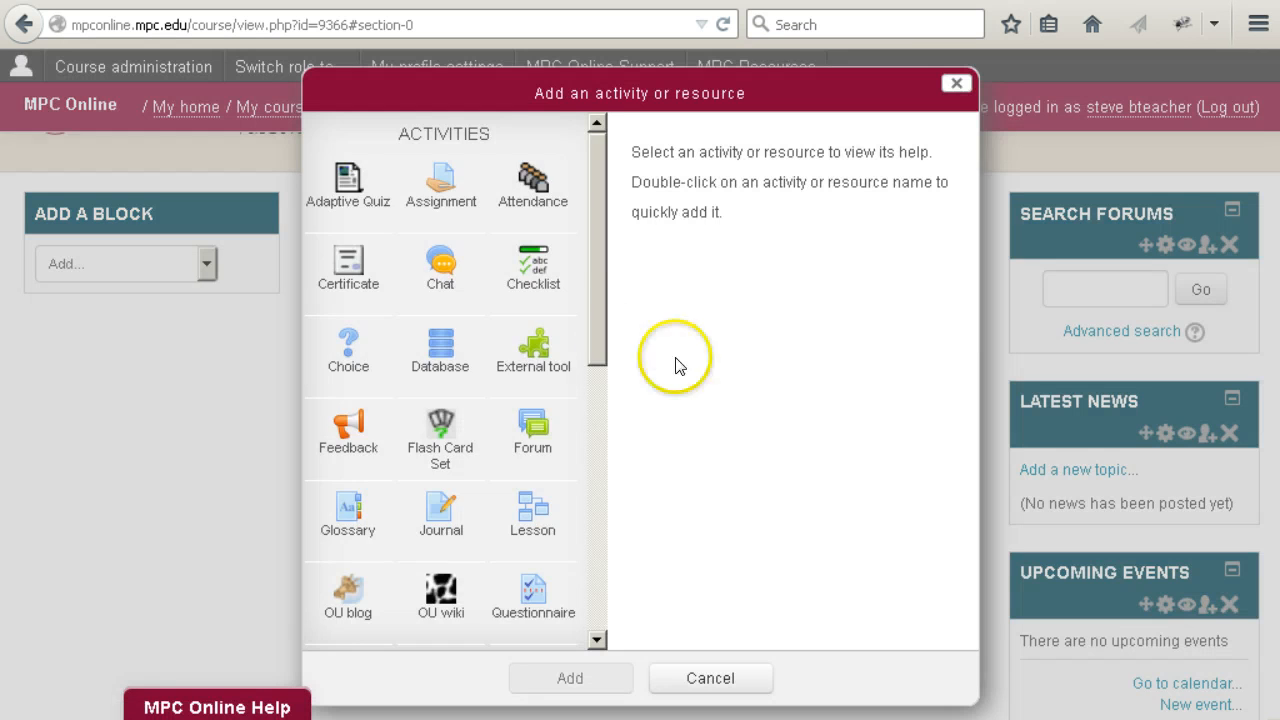
left_click_drag(598, 325, 594, 606)
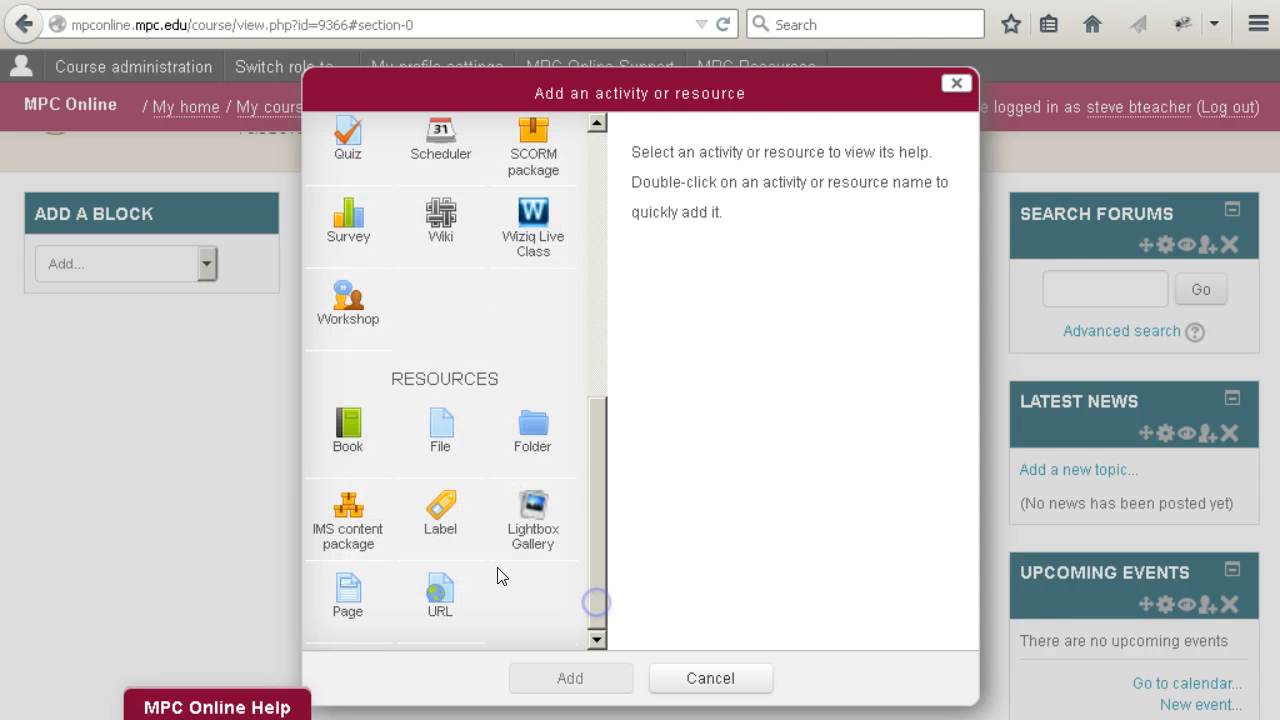
left_click(343, 604)
scroll(341, 600, "down", 4)
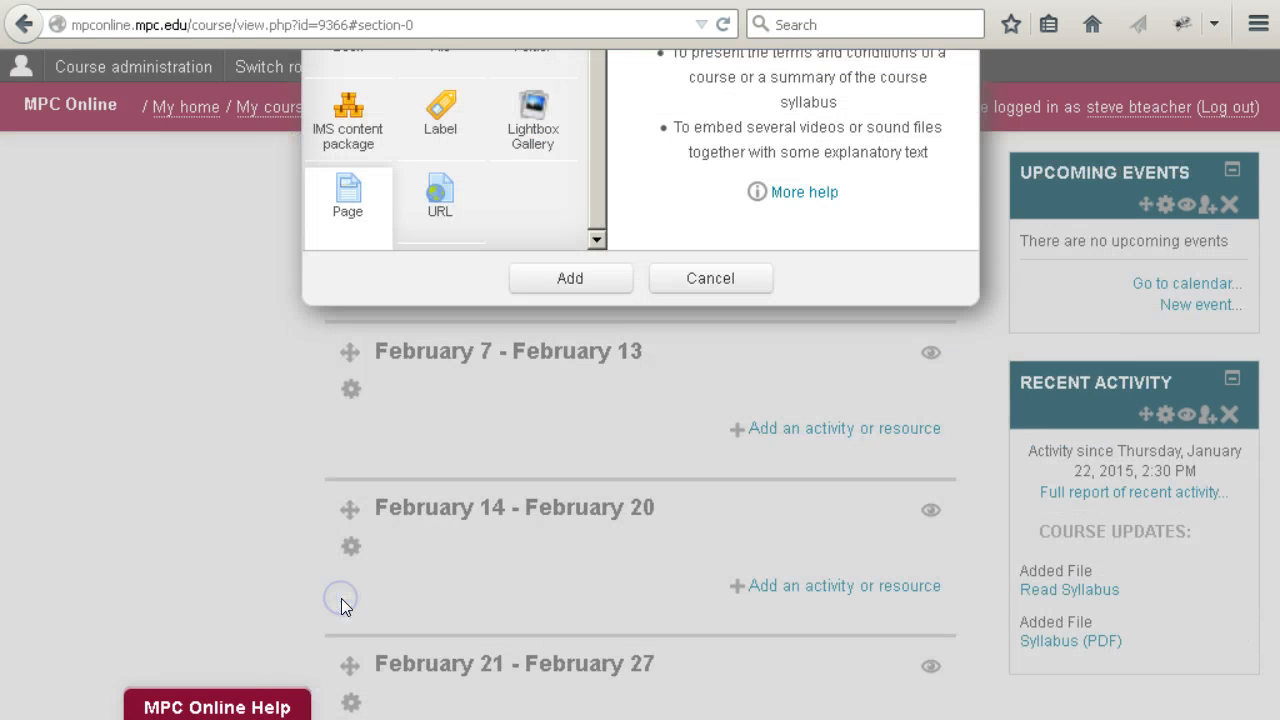
left_click(600, 282)
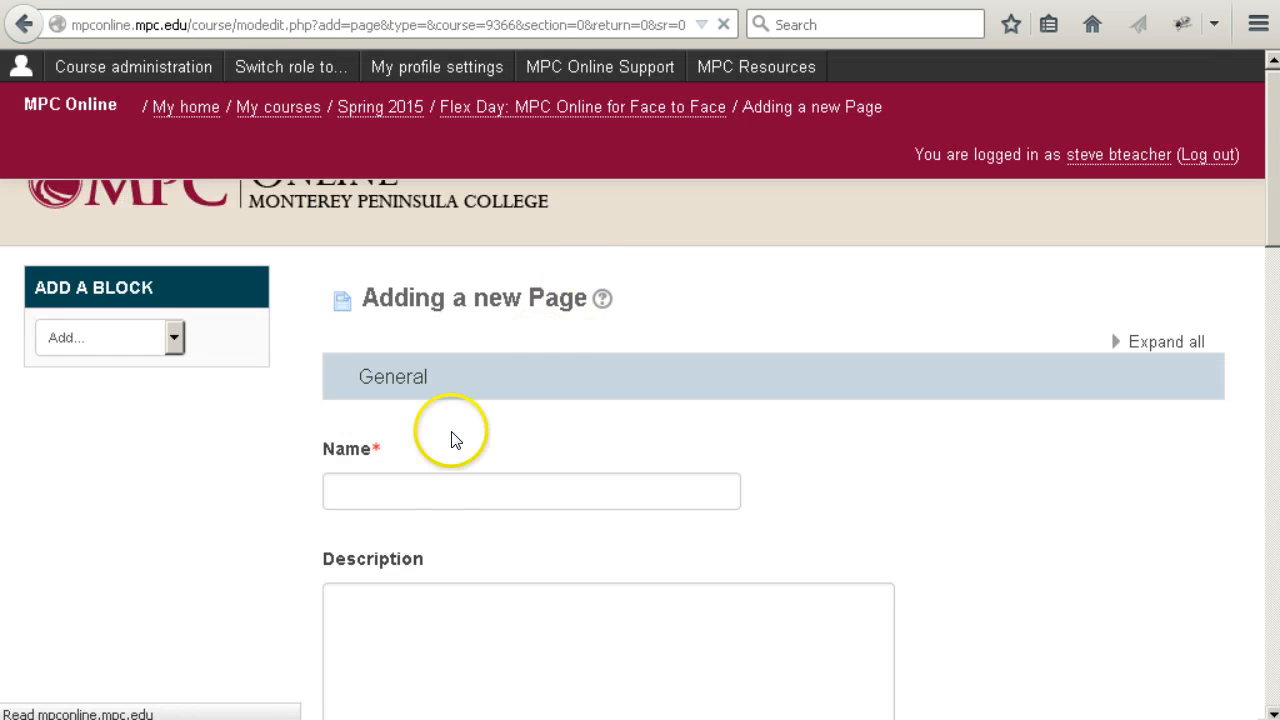
Name the new page resource "Syllabus Page"
left_click(425, 483)
type("S")
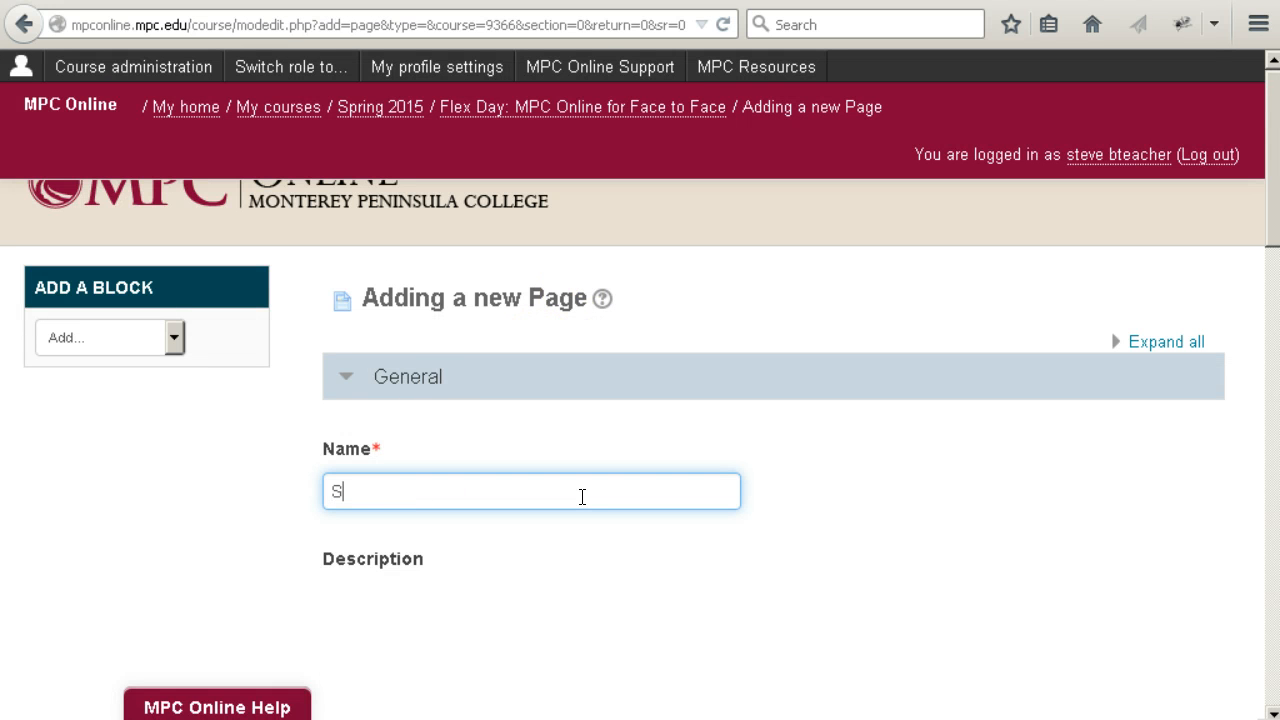
type("yllabus Page")
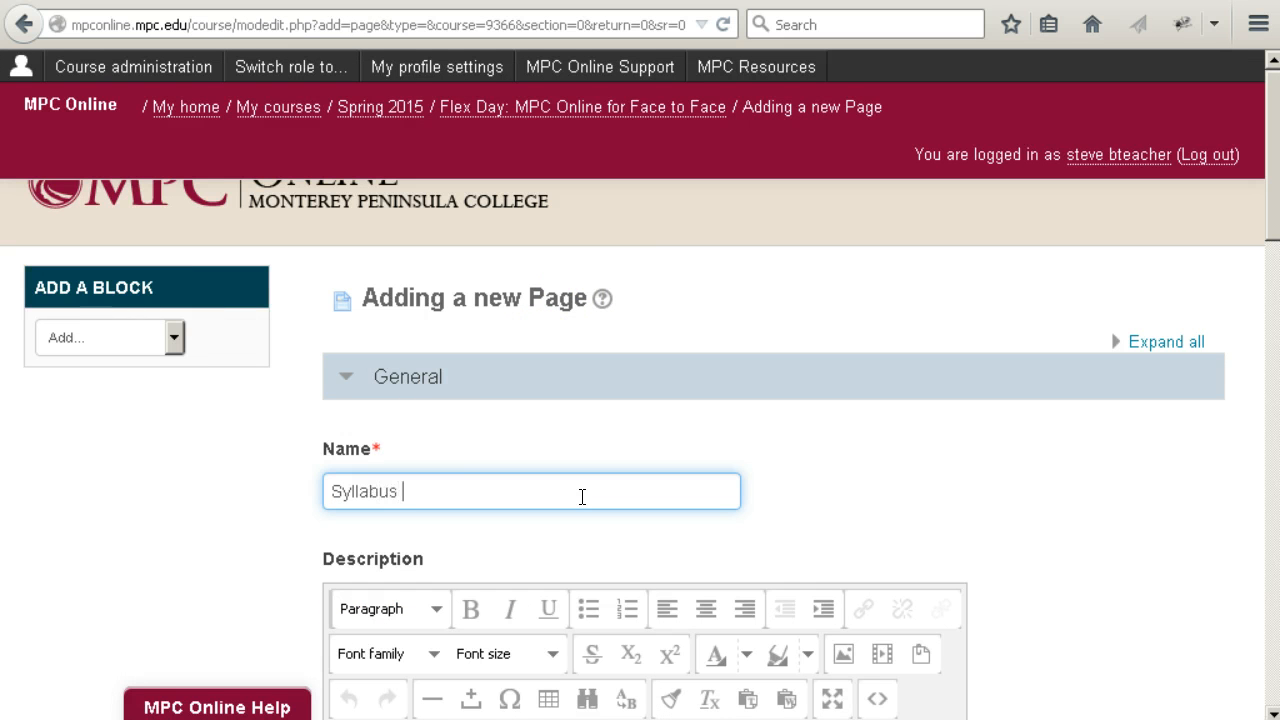
left_click(613, 496)
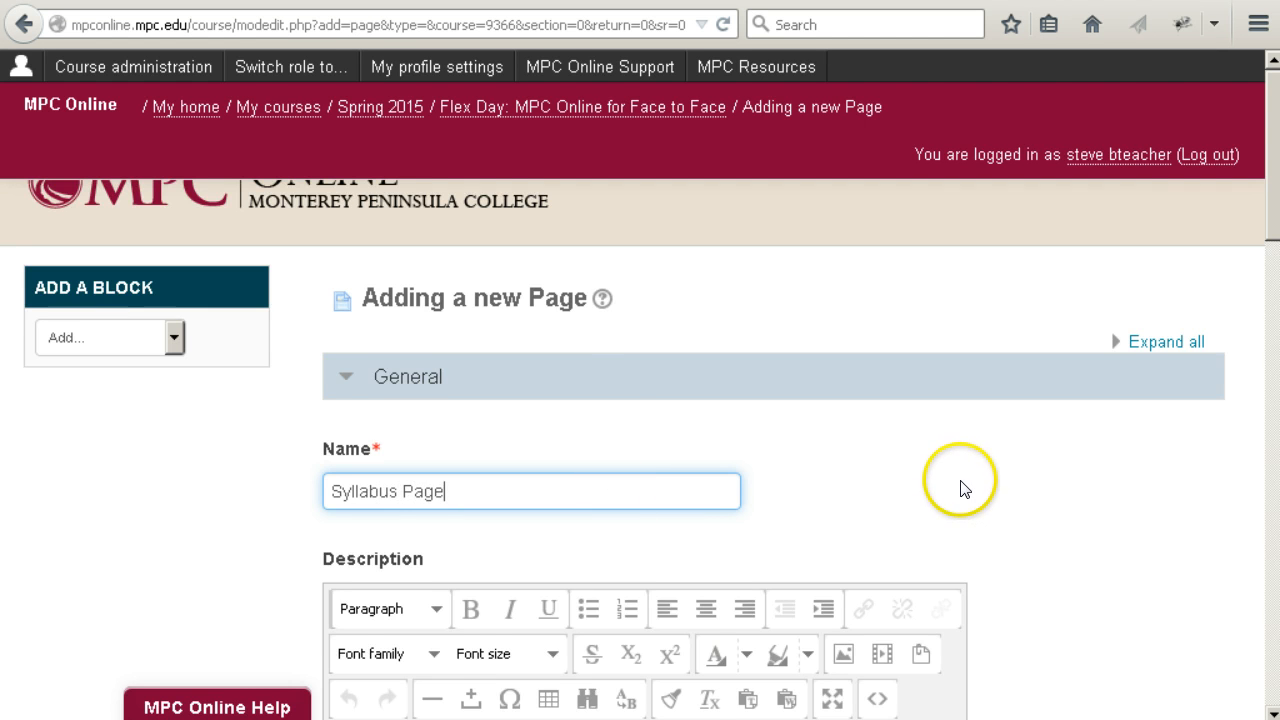
Switch to the Word window, copy the entire contents of Syllabus.docx, and return to the new page form in the browser
scroll(955, 488, "down", 5)
scroll(952, 490, "down", 2)
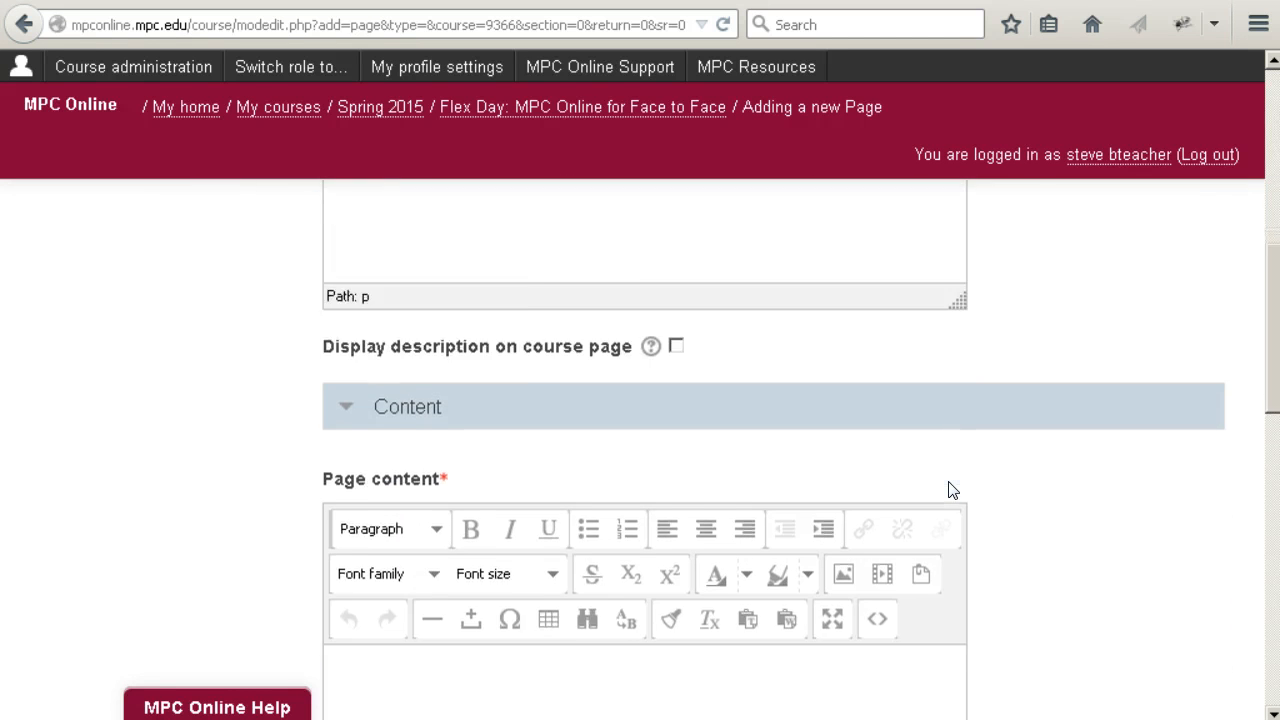
scroll(931, 429, "up", 4)
scroll(874, 457, "down", 5)
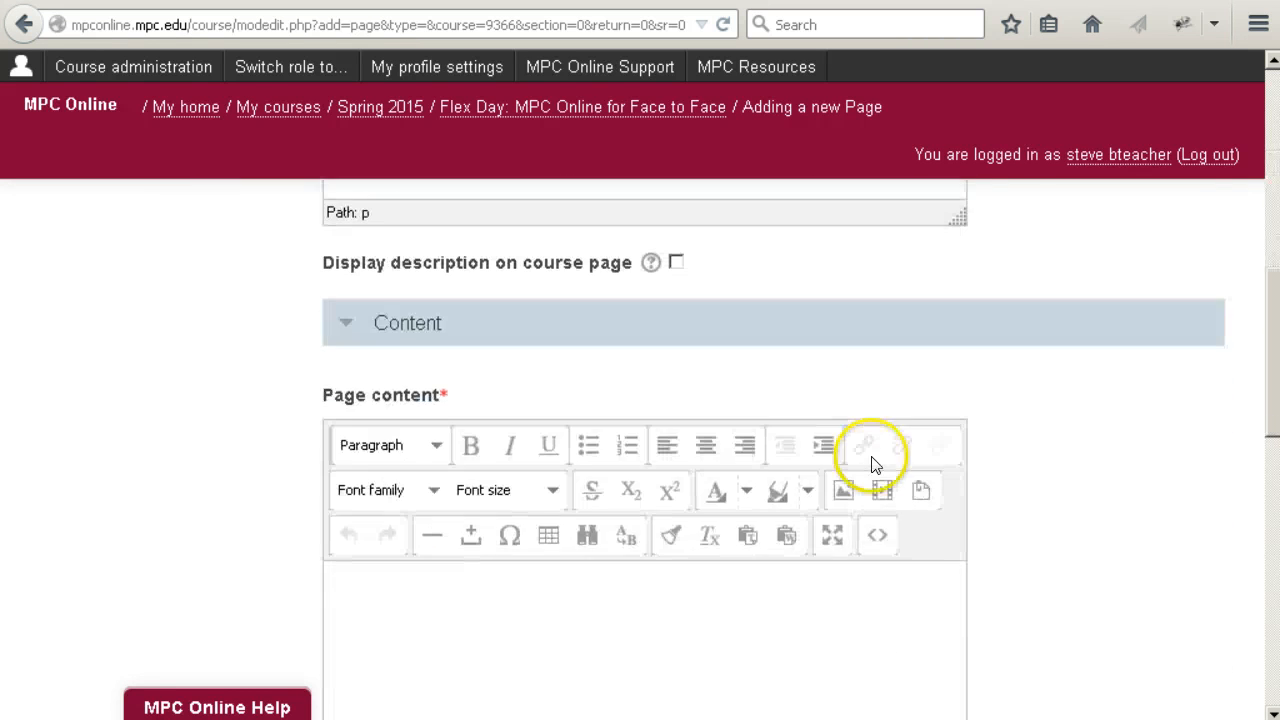
scroll(1014, 460, "down", 2)
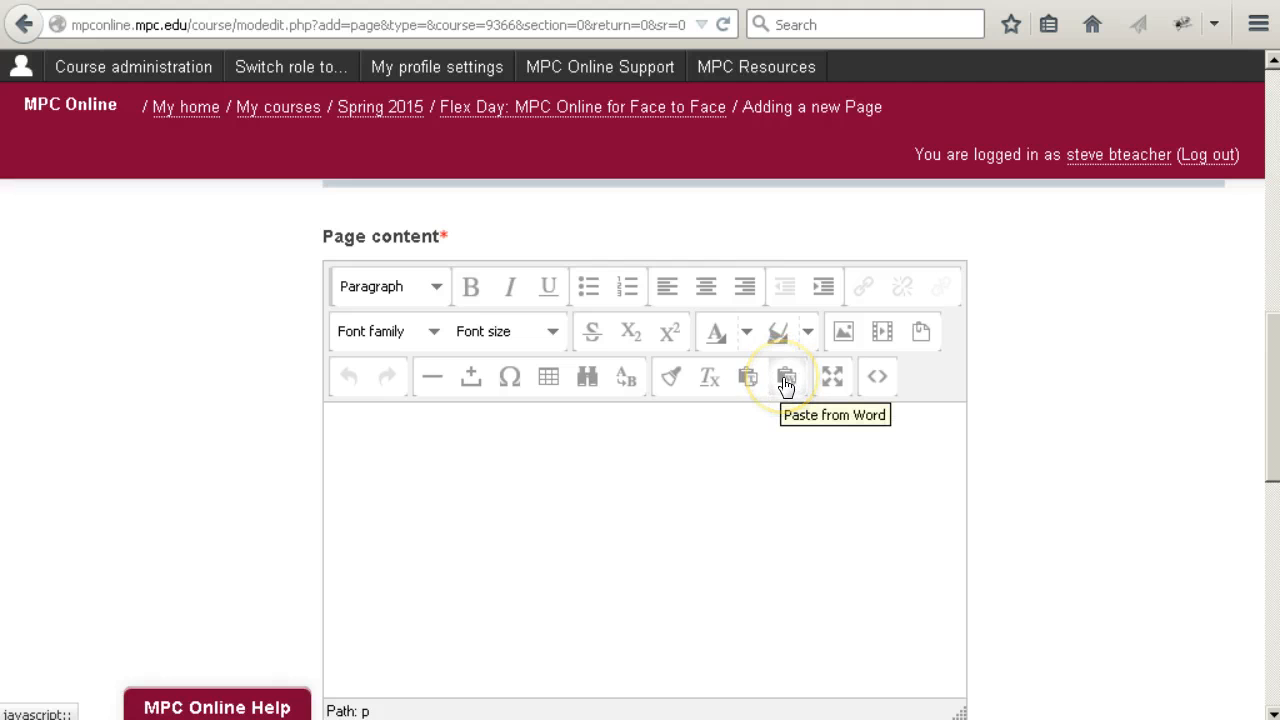
key("alt+Tab")
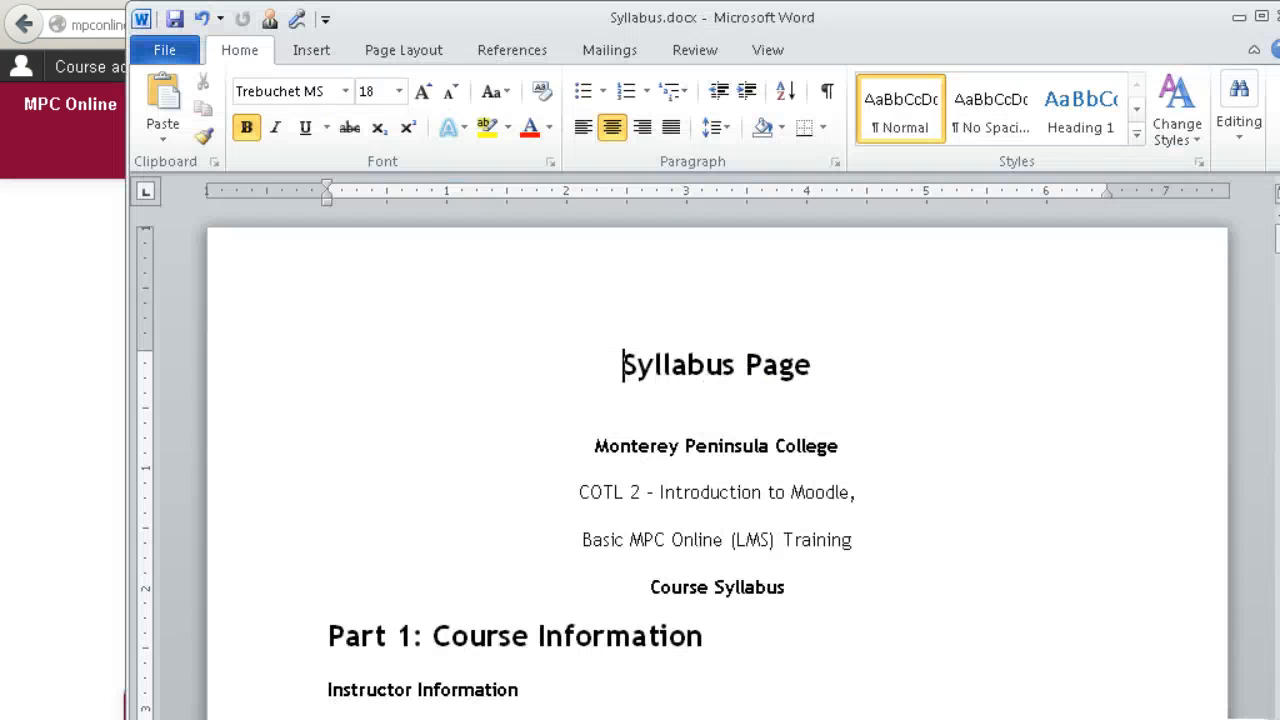
left_click(558, 330)
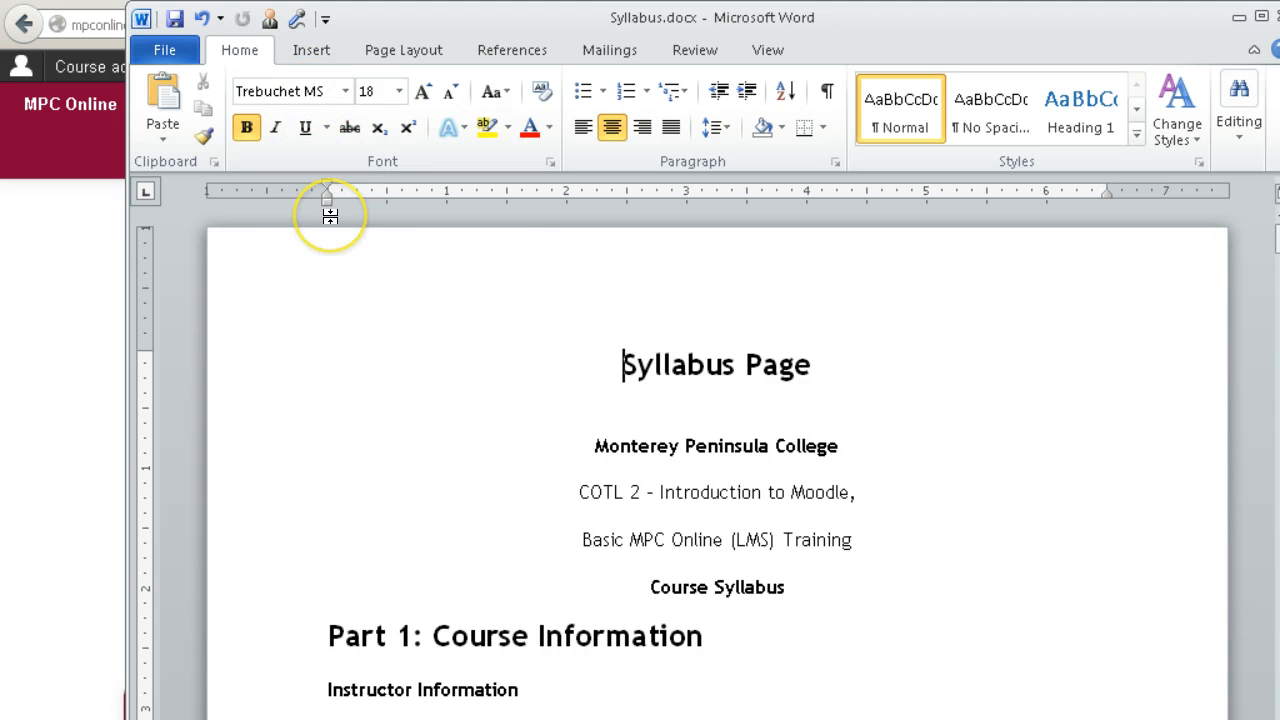
key("ctrl+a")
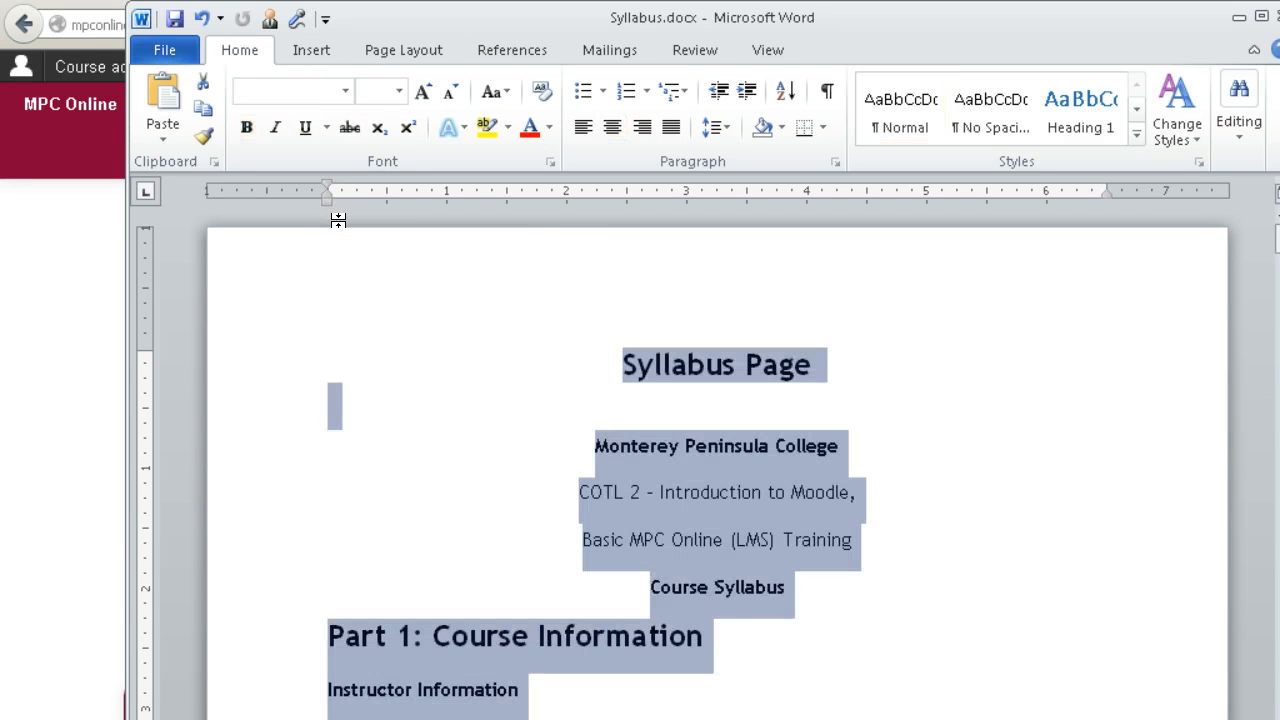
key("ctrl+c")
left_click(1238, 17)
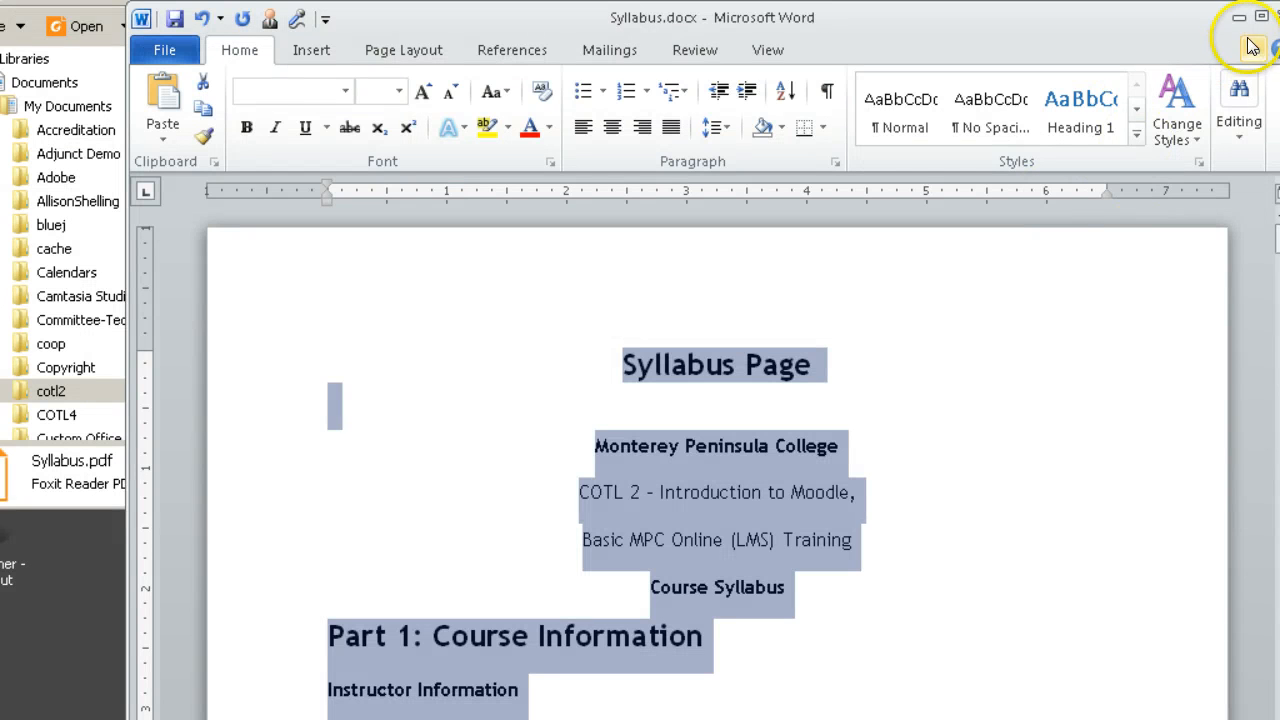
left_click(1238, 17)
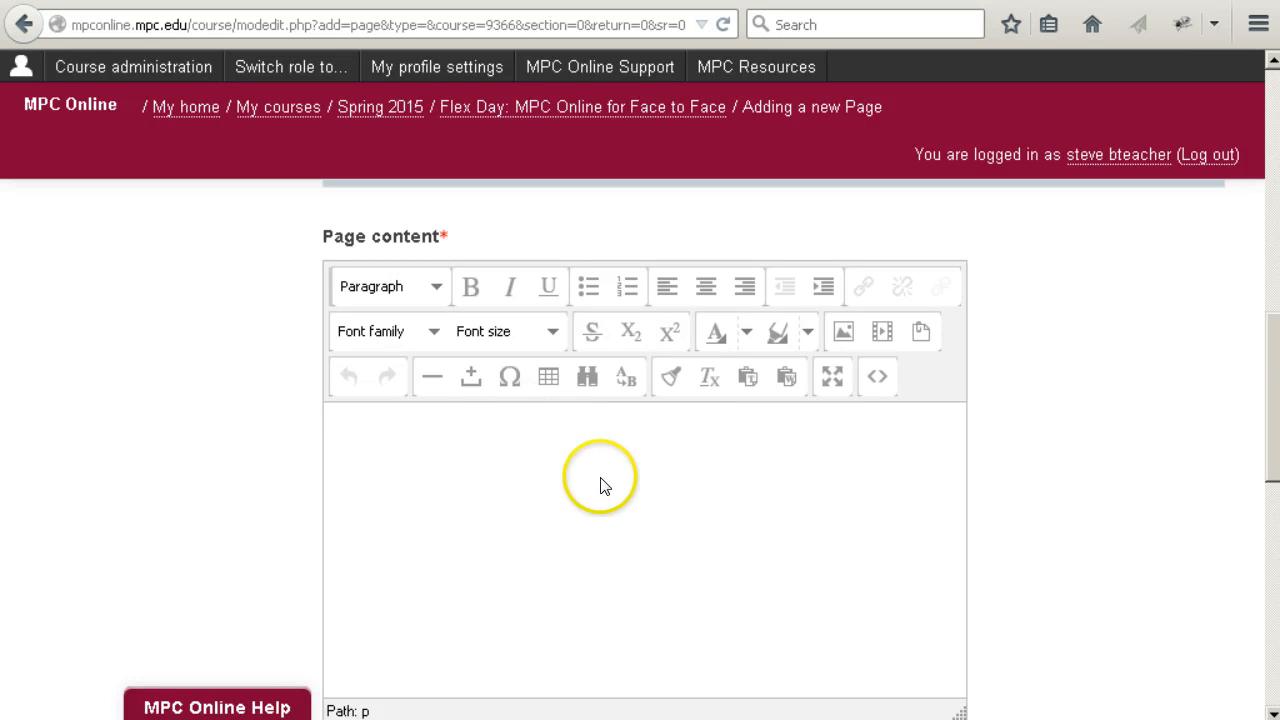
Insert the copied syllabus into the Page content editor using Paste from Word
left_click(787, 381)
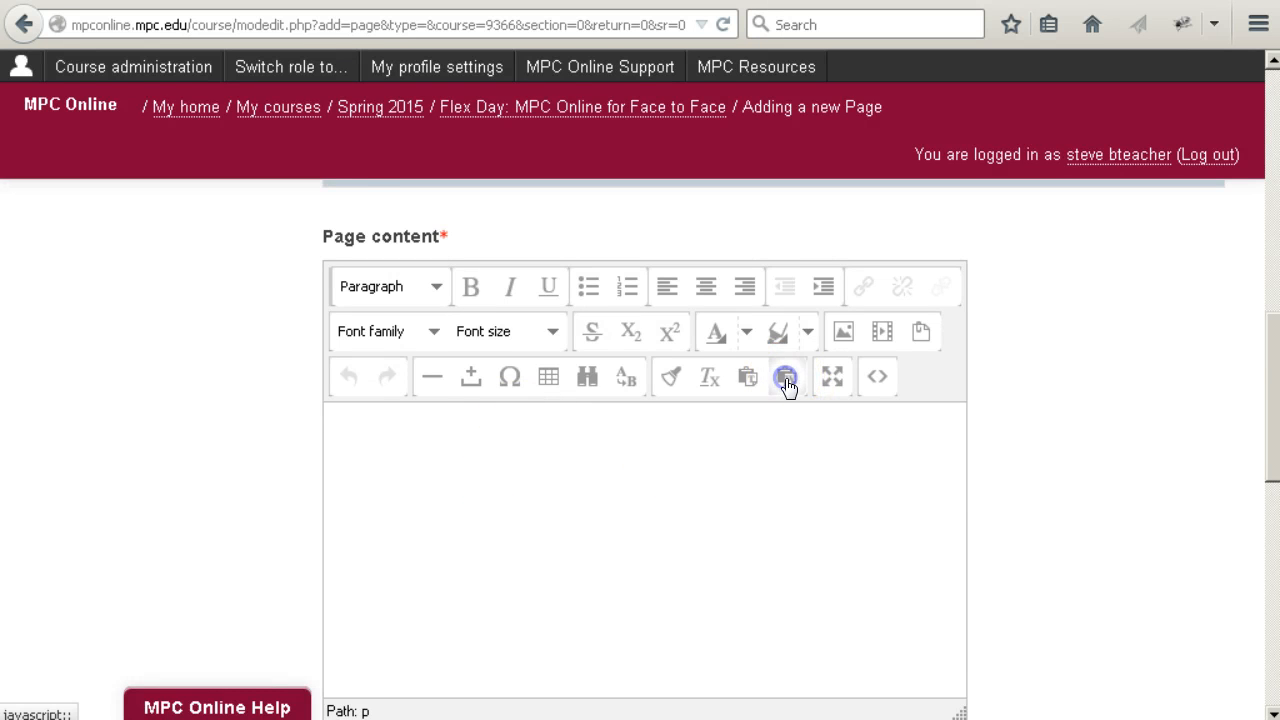
left_click(603, 385)
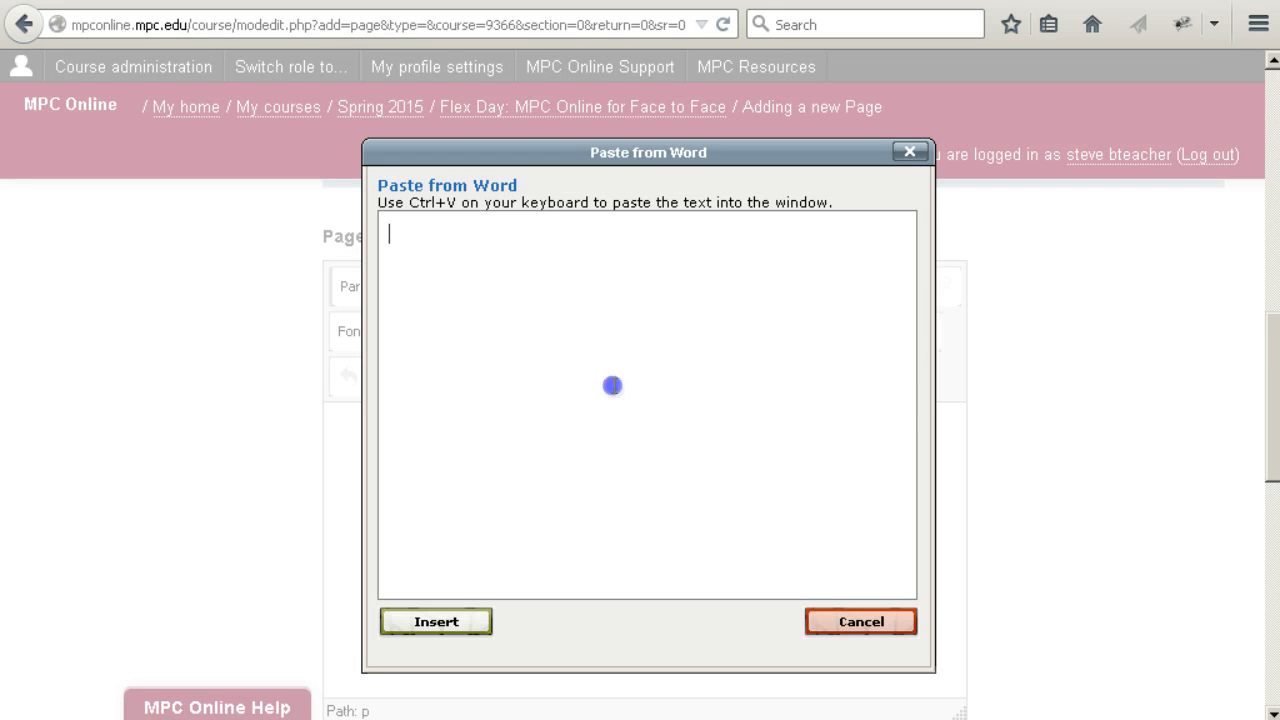
key("ctrl+v")
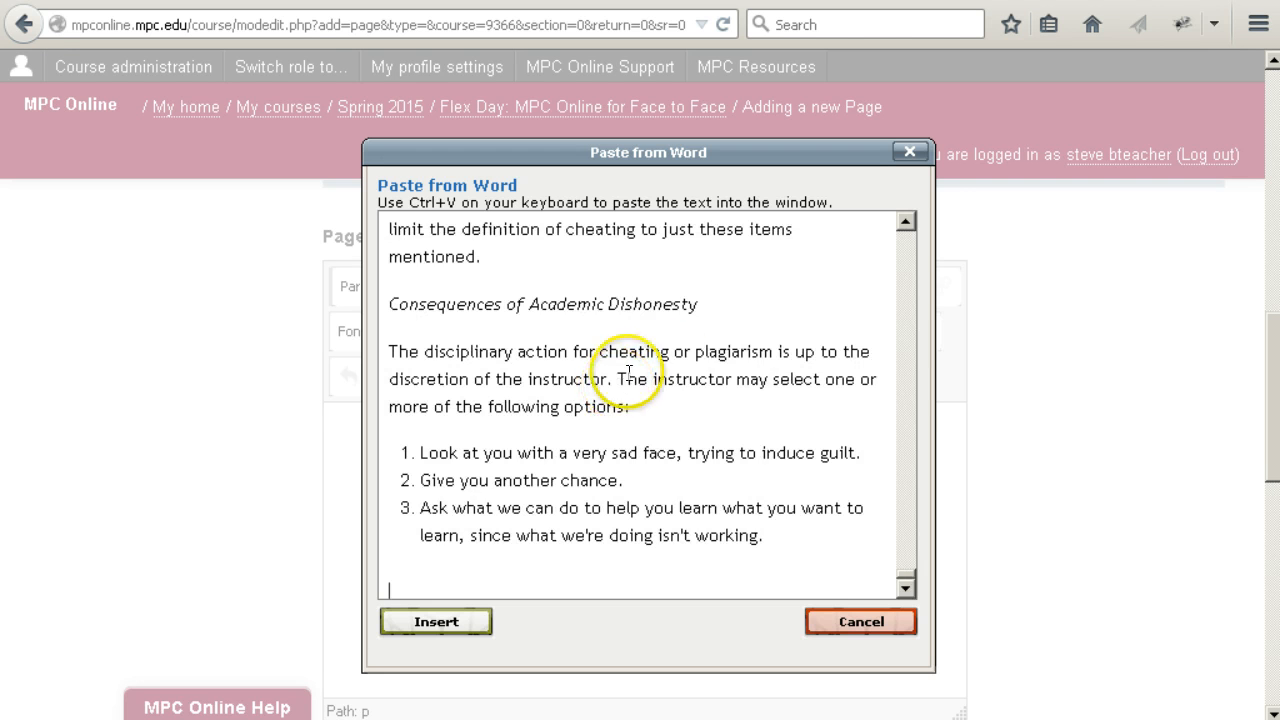
left_click(444, 623)
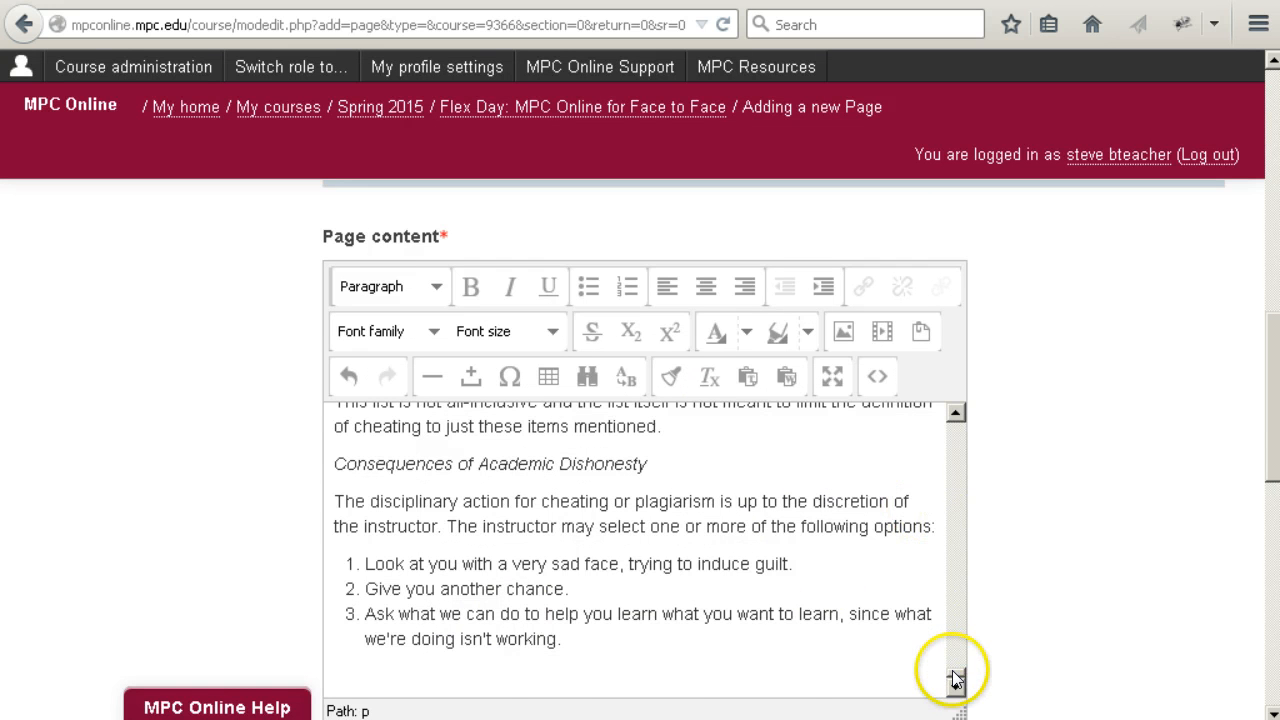
left_click_drag(953, 680, 958, 418)
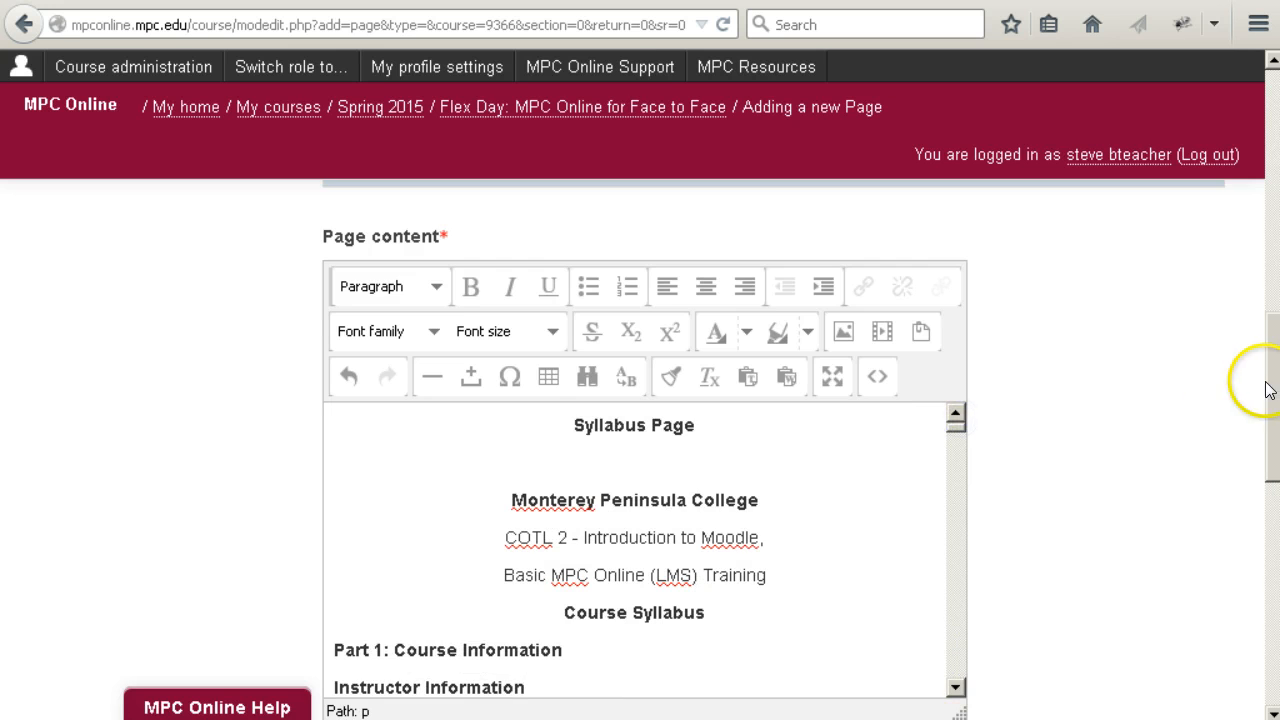
Set the page's completion tracking to "Show activity as complete when conditions are met", require a view, and save and return to the course
left_click_drag(1268, 390, 1270, 520)
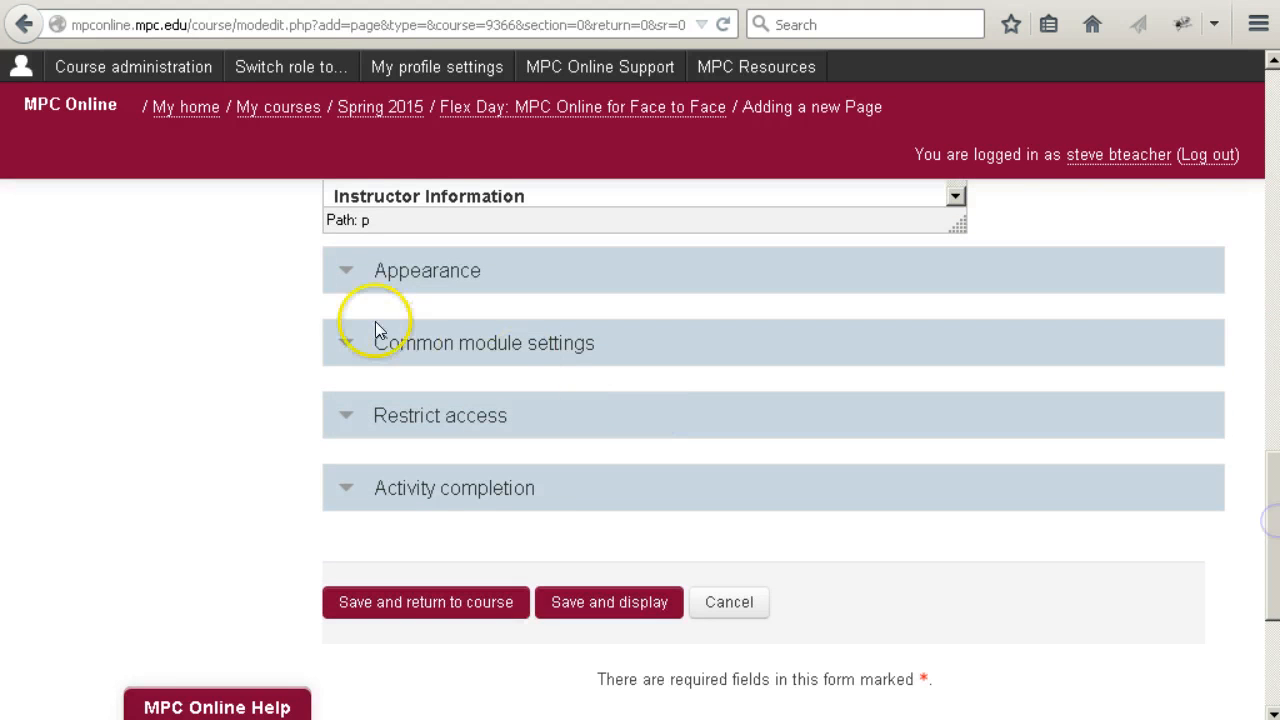
left_click(349, 277)
scroll(223, 386, "down", 3)
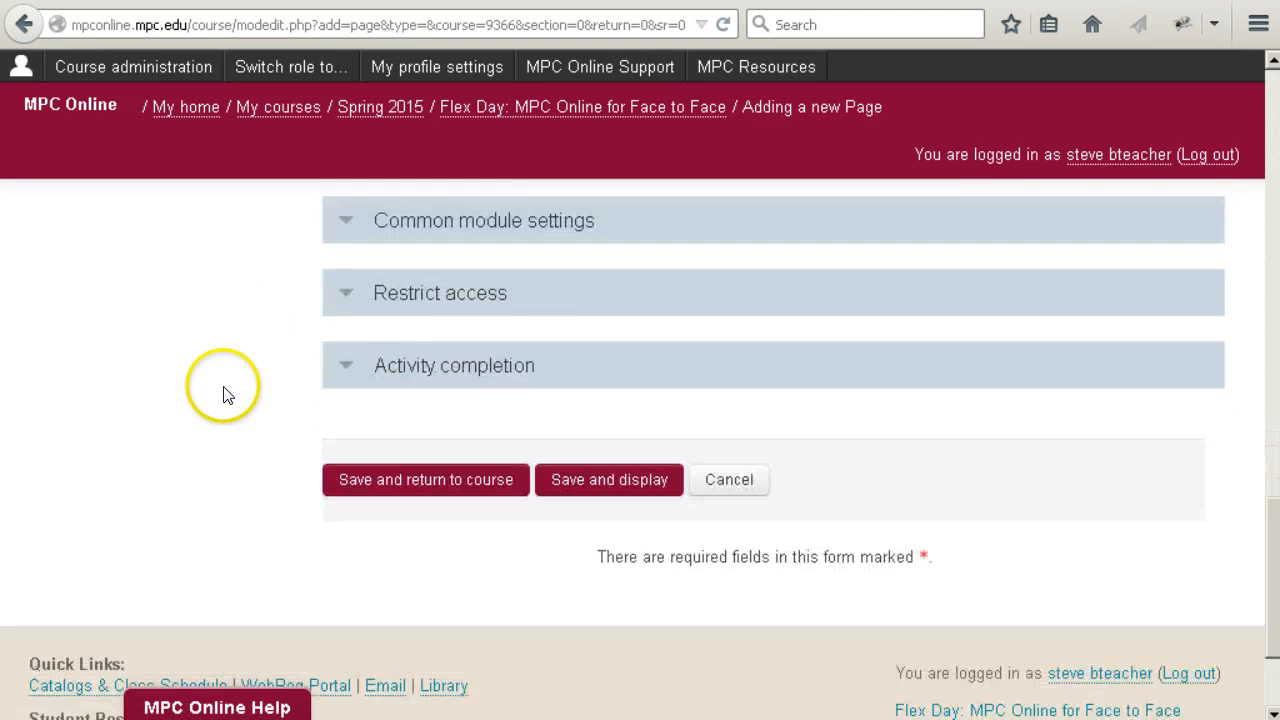
left_click(338, 325)
left_click(553, 441)
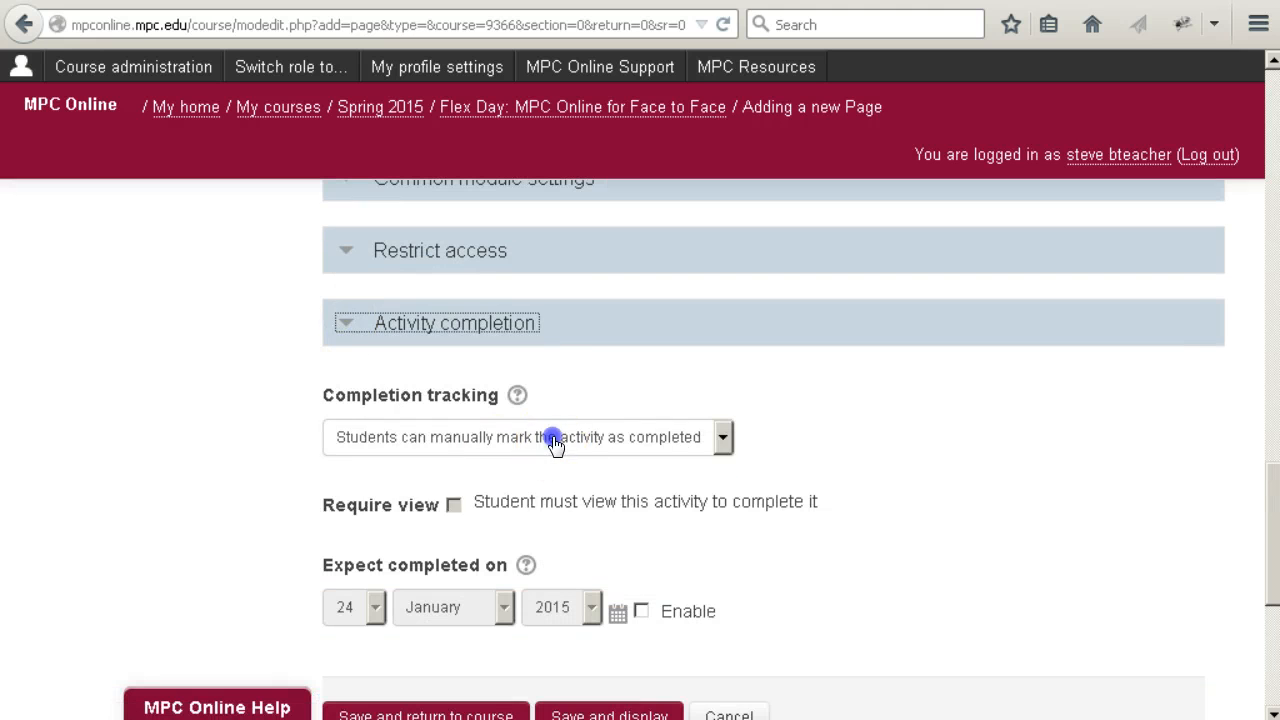
left_click(509, 506)
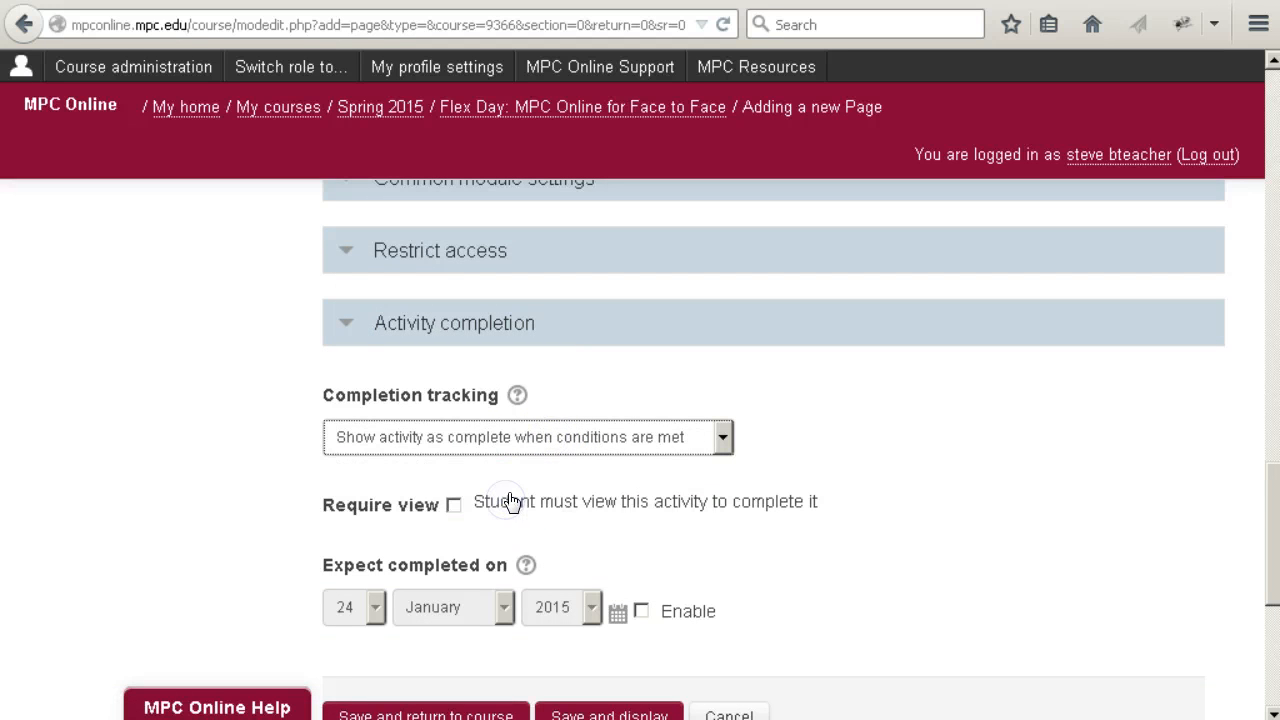
left_click(454, 505)
scroll(817, 513, "down", 2)
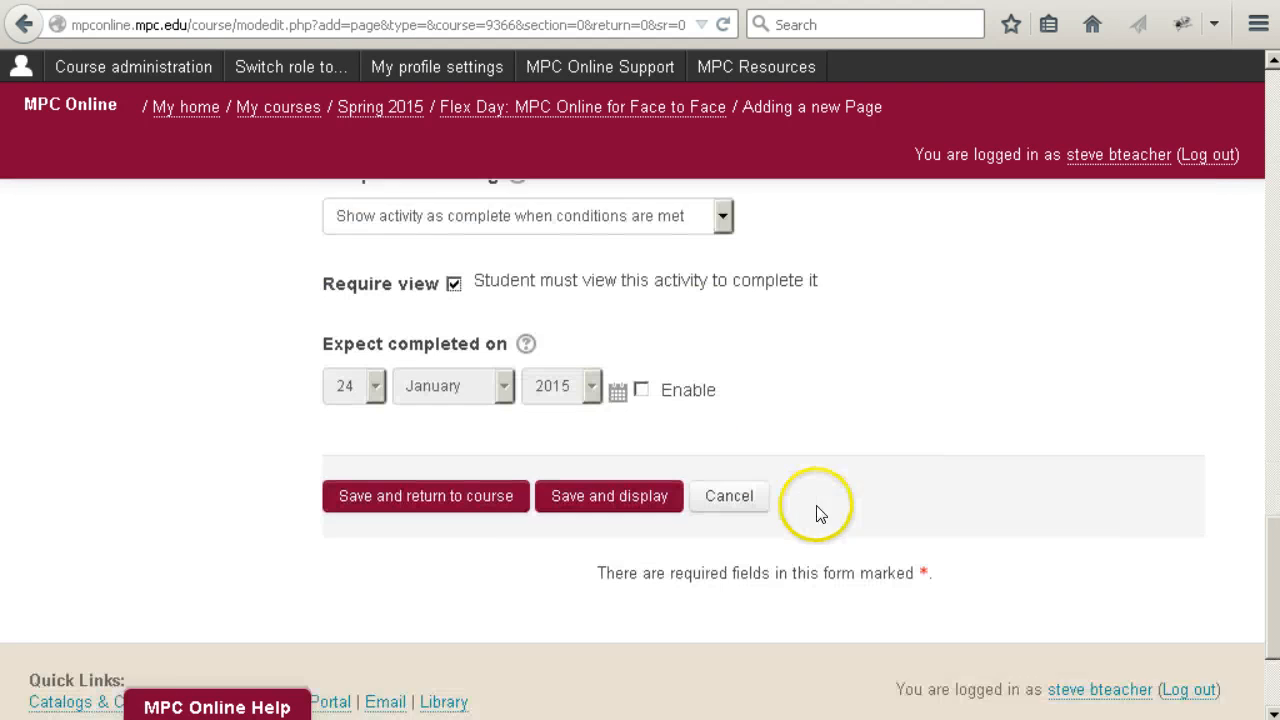
scroll(817, 513, "down", 1)
left_click(471, 440)
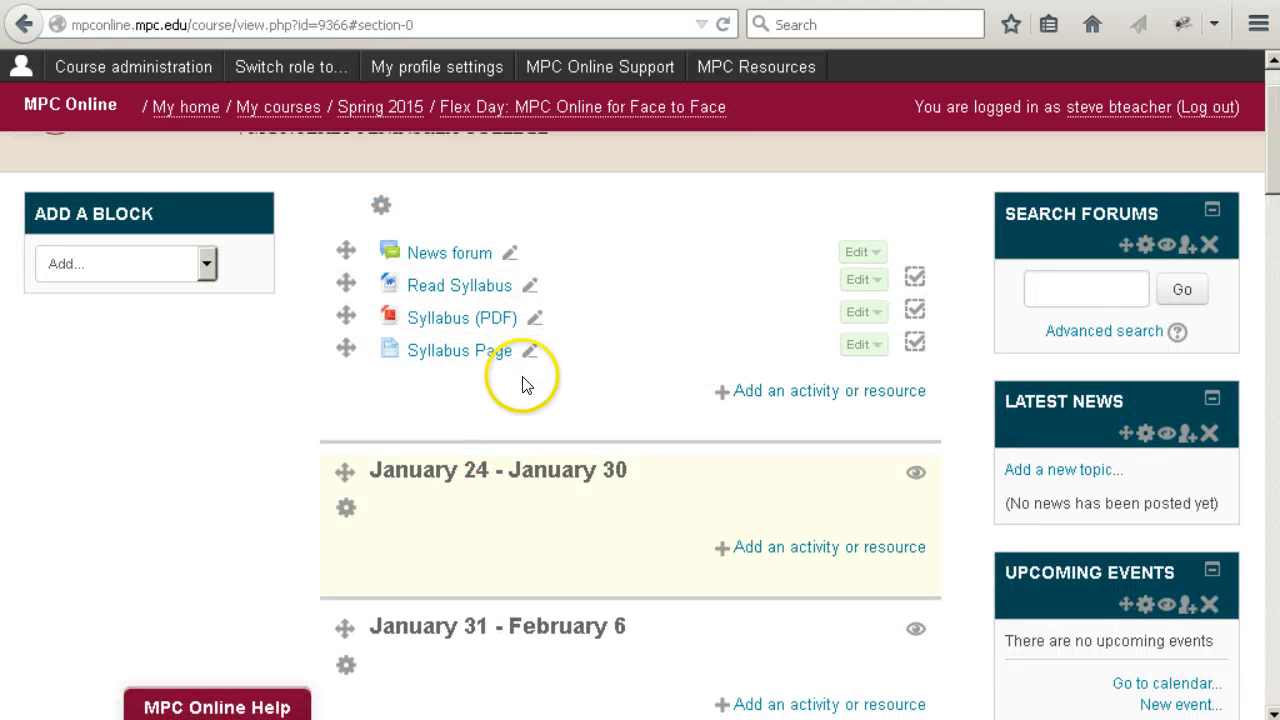
Turn off editing for the course
scroll(623, 380, "up", 1)
scroll(623, 380, "down", 2)
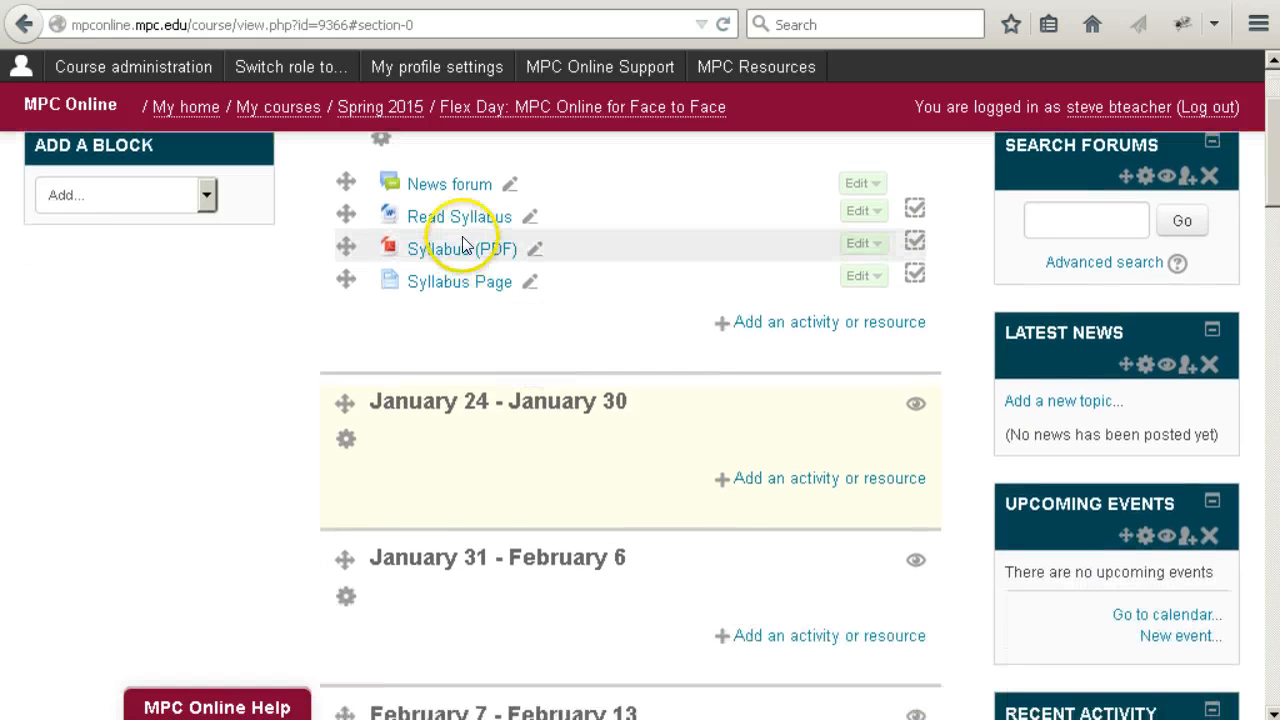
scroll(1272, 203, "up", 2)
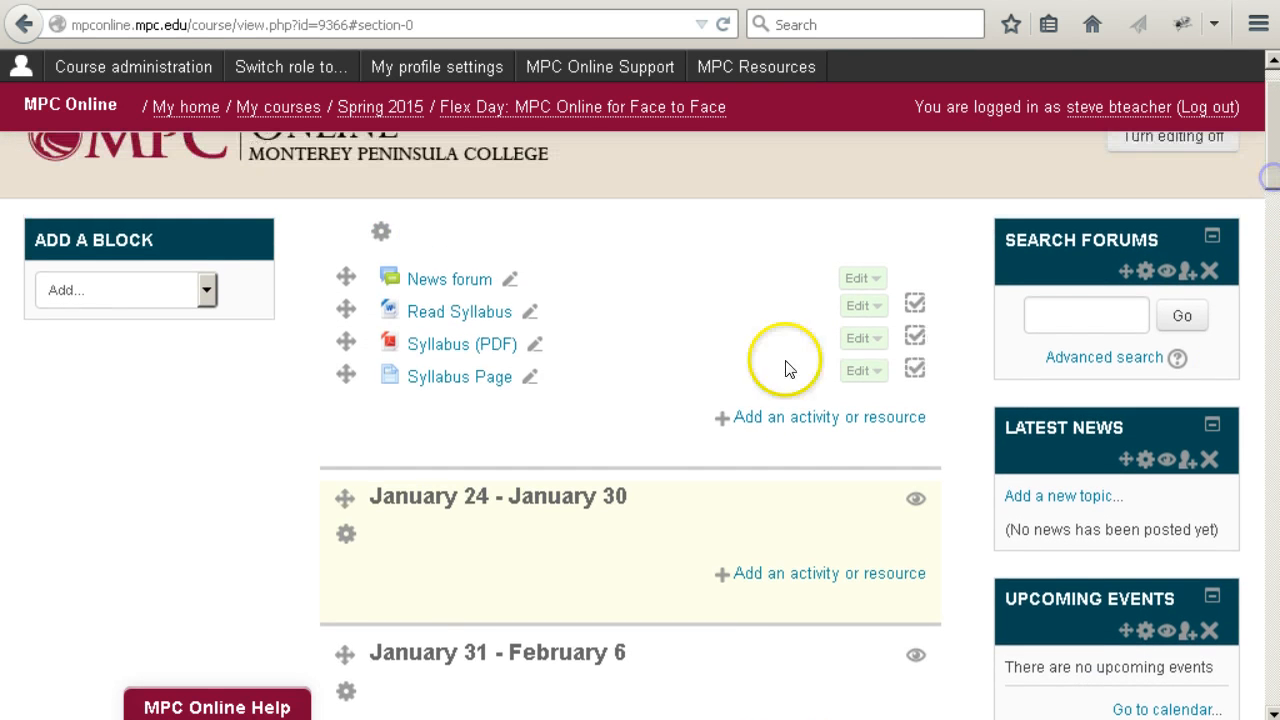
left_click(1170, 138)
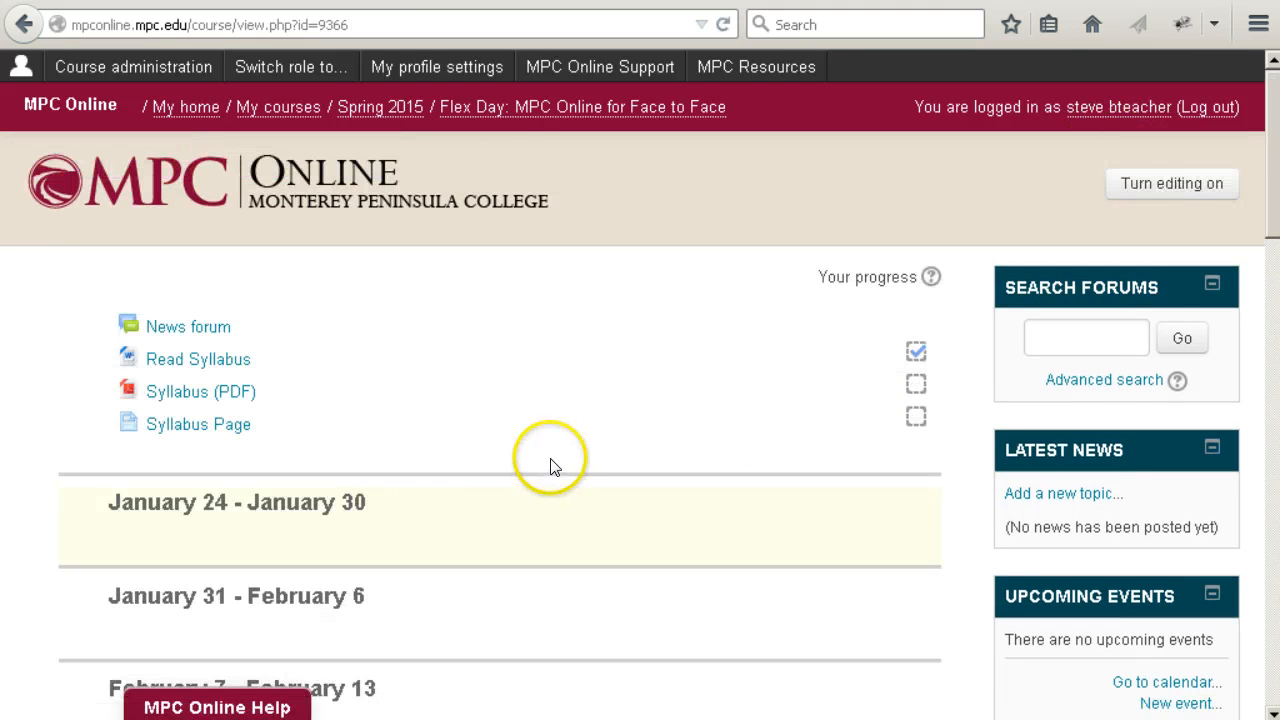
Open Syllabus Page to check how the pasted syllabus displays, and return to the Flex Day: MPC Online for Face to Face course
left_click(227, 430)
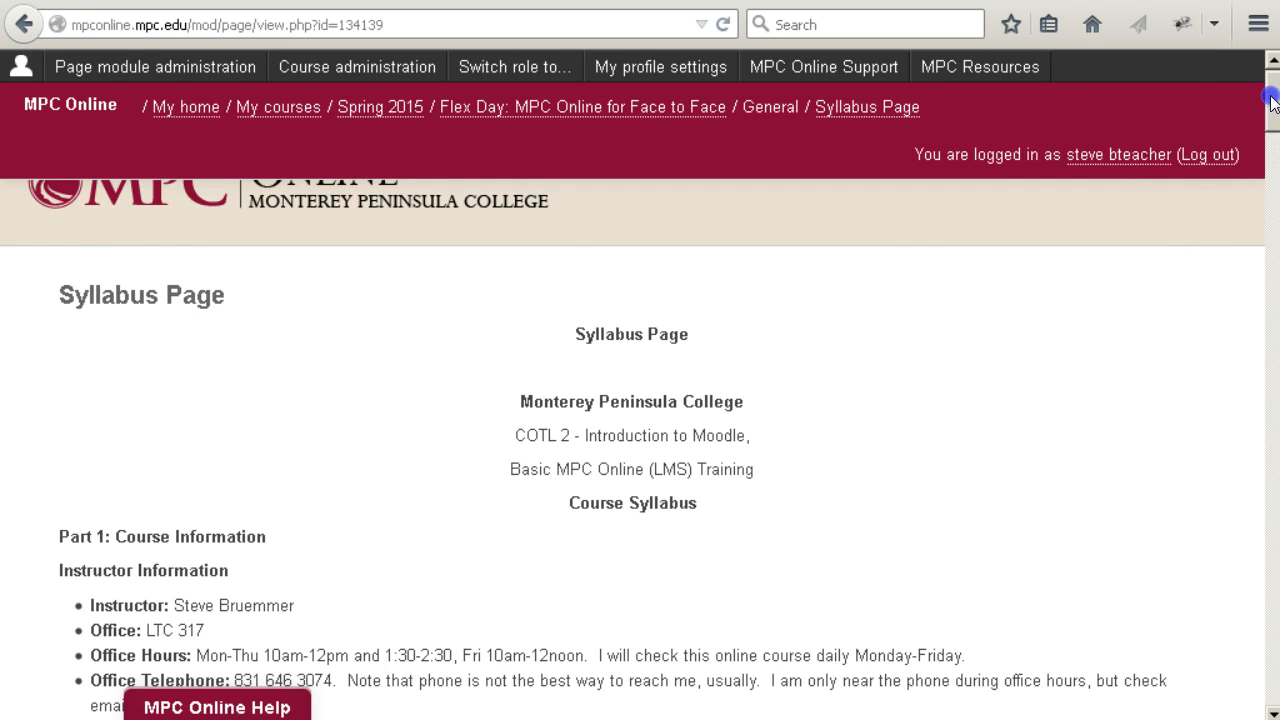
mouse_move(1272, 98)
left_mouse_down()
mouse_move(1272, 214)
mouse_move(1272, 92)
left_mouse_up()
left_click(578, 117)
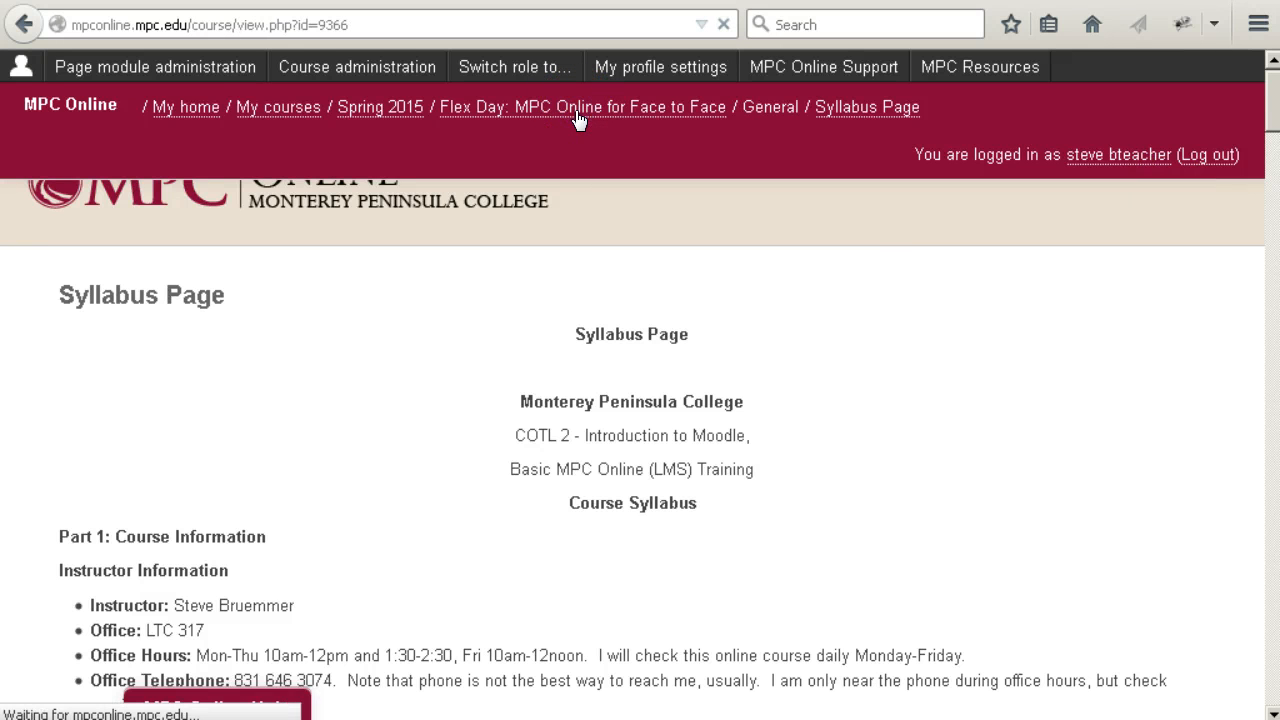